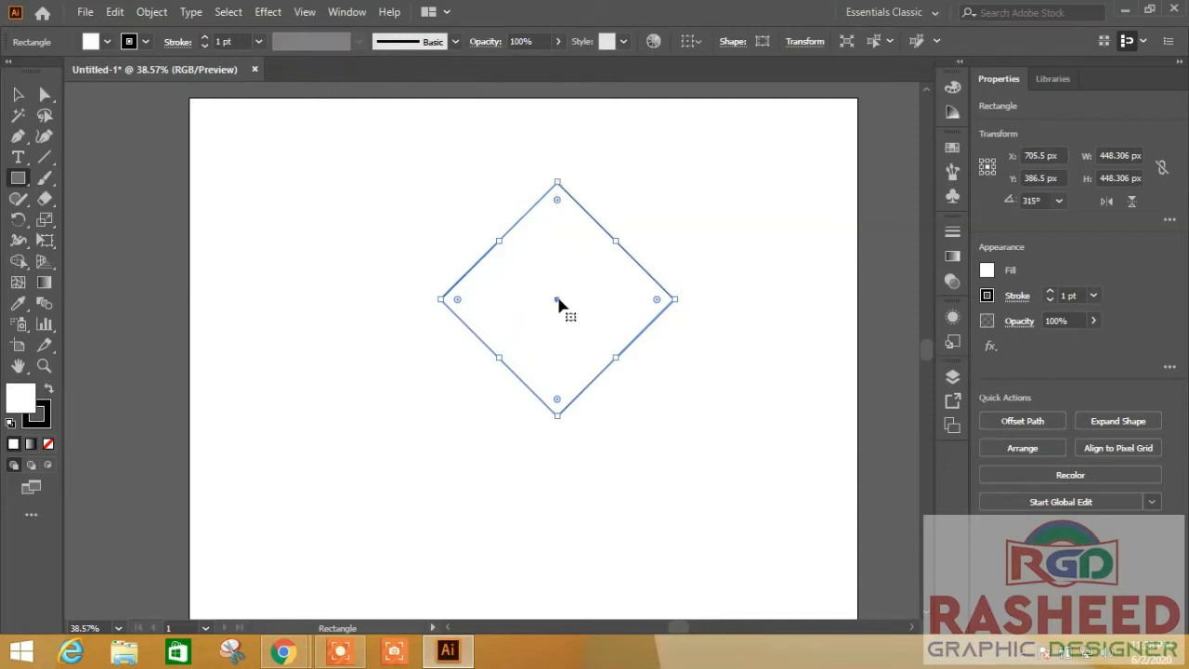
Duplicate the diamond, rotate the copy 45° into an upright square, and place it over the original diamond.
{"action": "left_click_drag", "start_coordinate": [559, 301], "coordinate": [595, 304]}
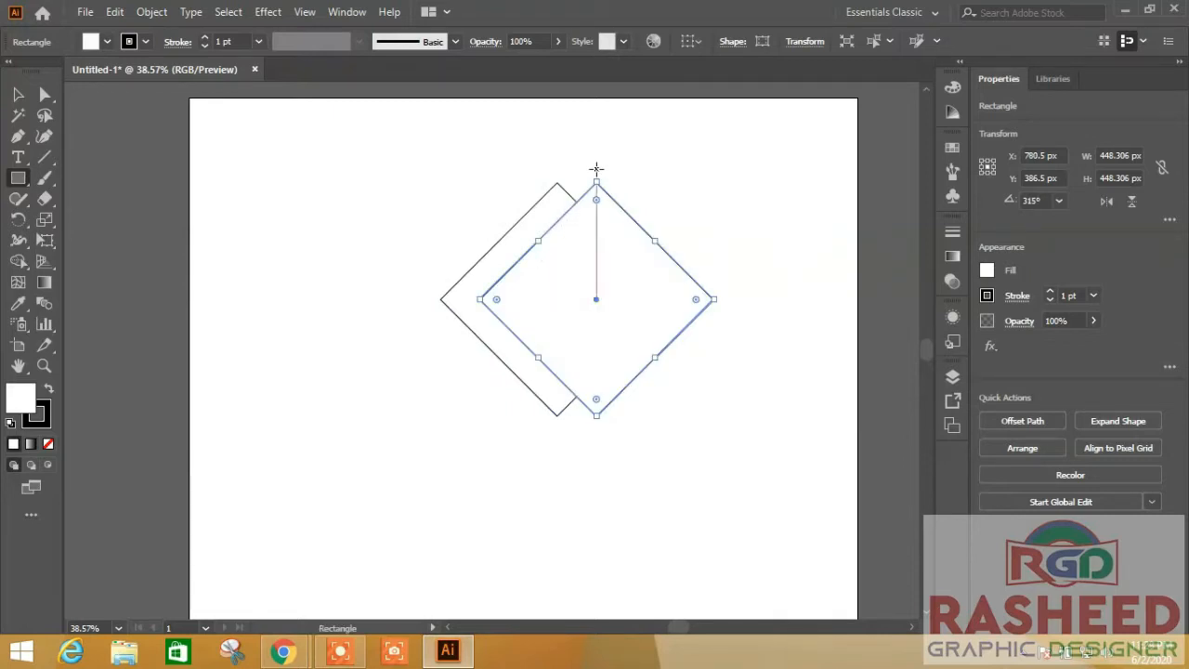
{"action": "left_click_drag", "start_coordinate": [596, 168], "coordinate": [654, 177]}
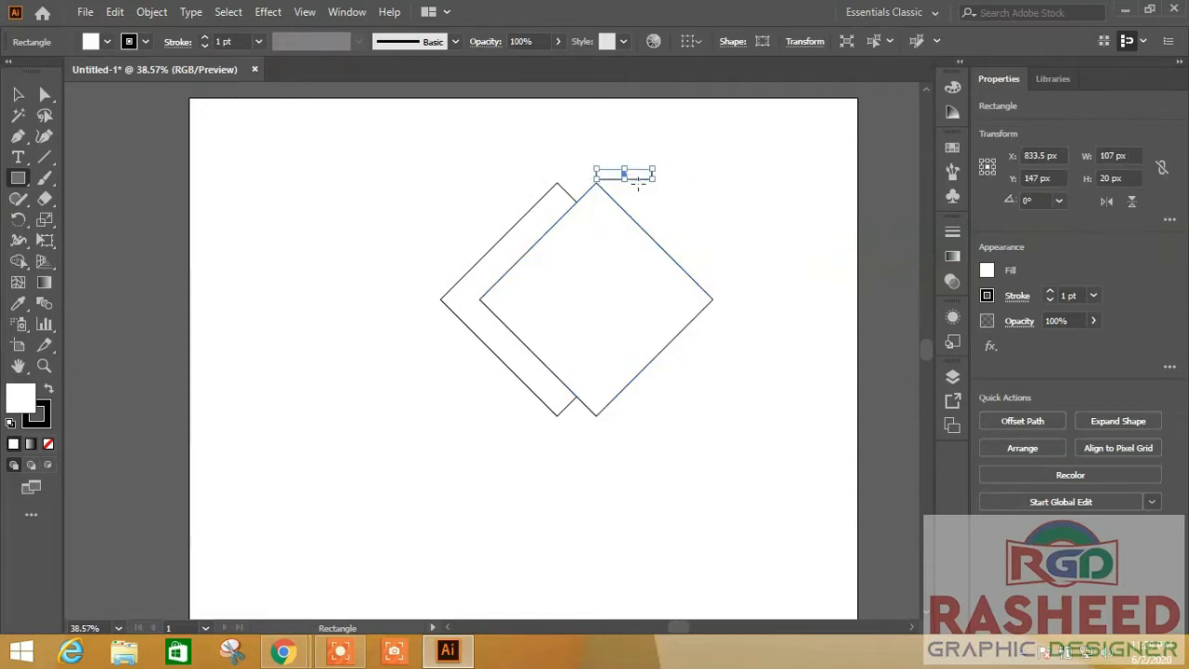
{"action": "key", "text": "Delete"}
{"action": "key", "text": "v"}
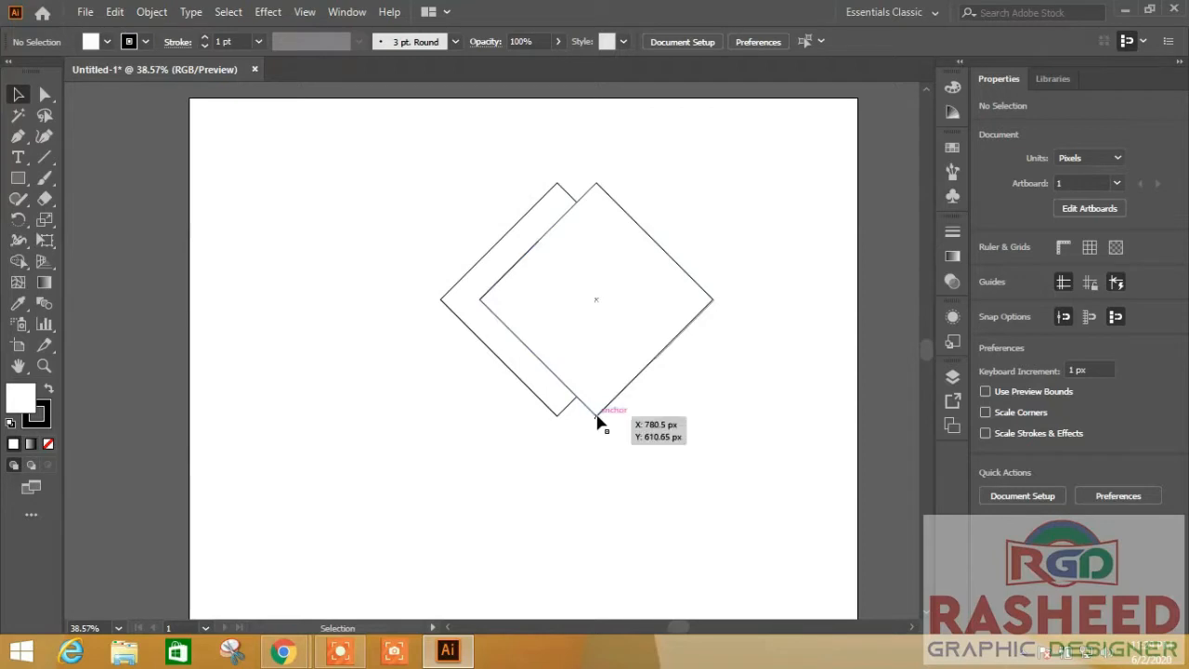
{"action": "left_click", "coordinate": [595, 182]}
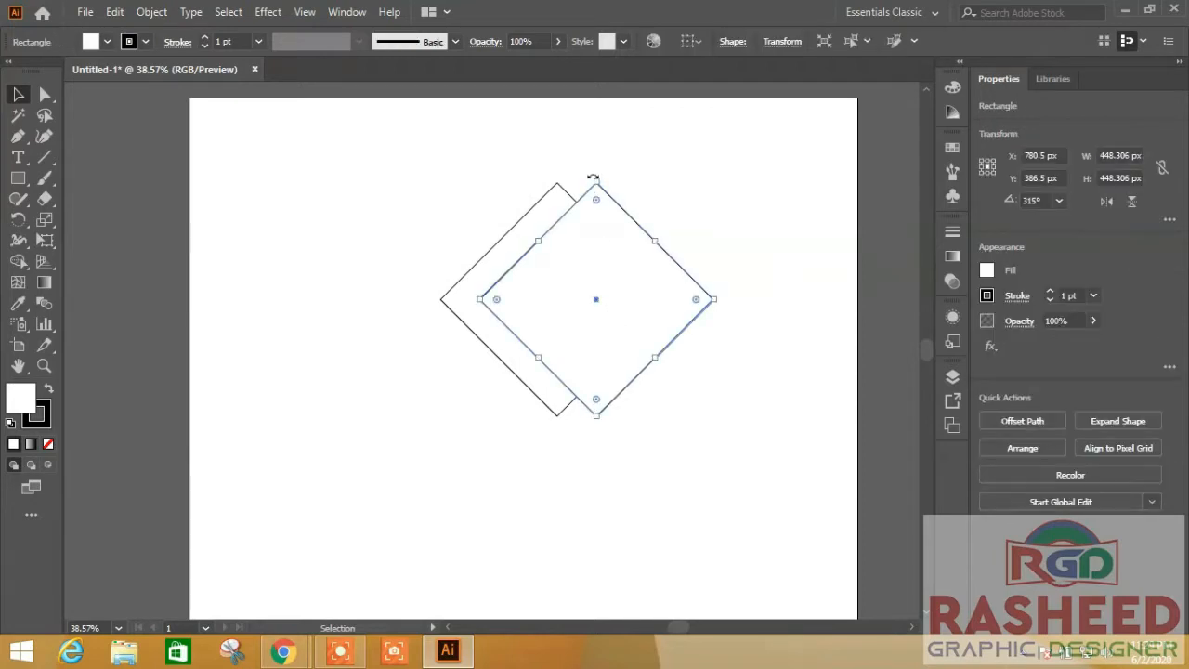
{"action": "left_click_drag", "start_coordinate": [593, 177], "coordinate": [682, 209]}
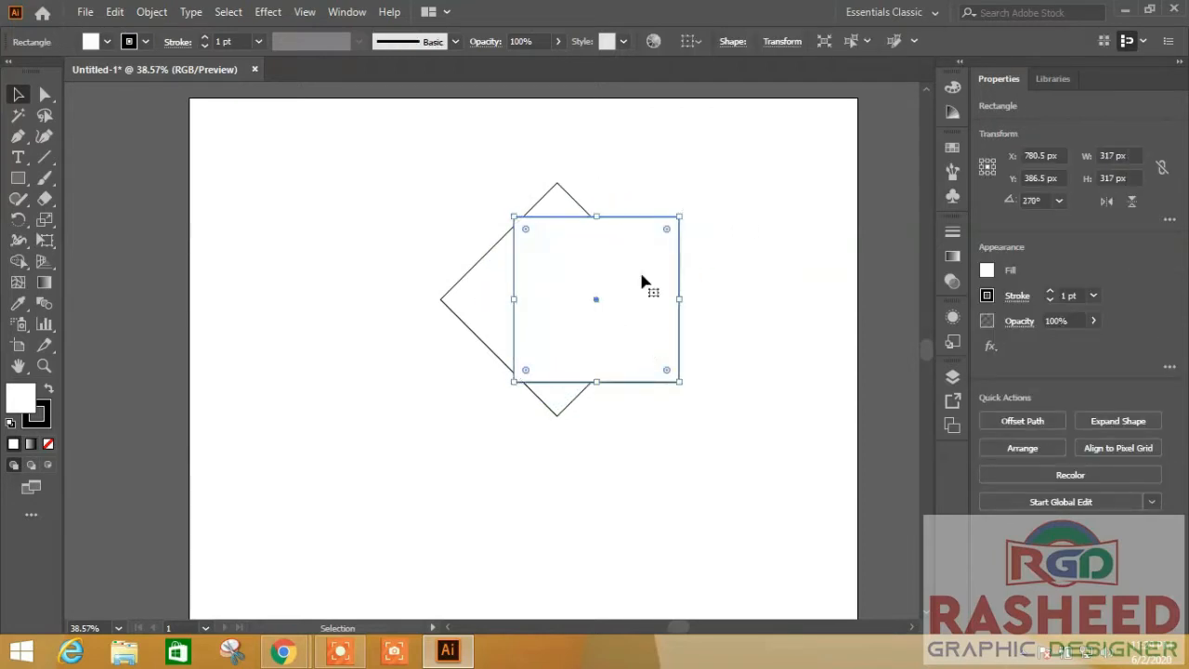
{"action": "left_click_drag", "start_coordinate": [642, 282], "coordinate": [547, 301]}
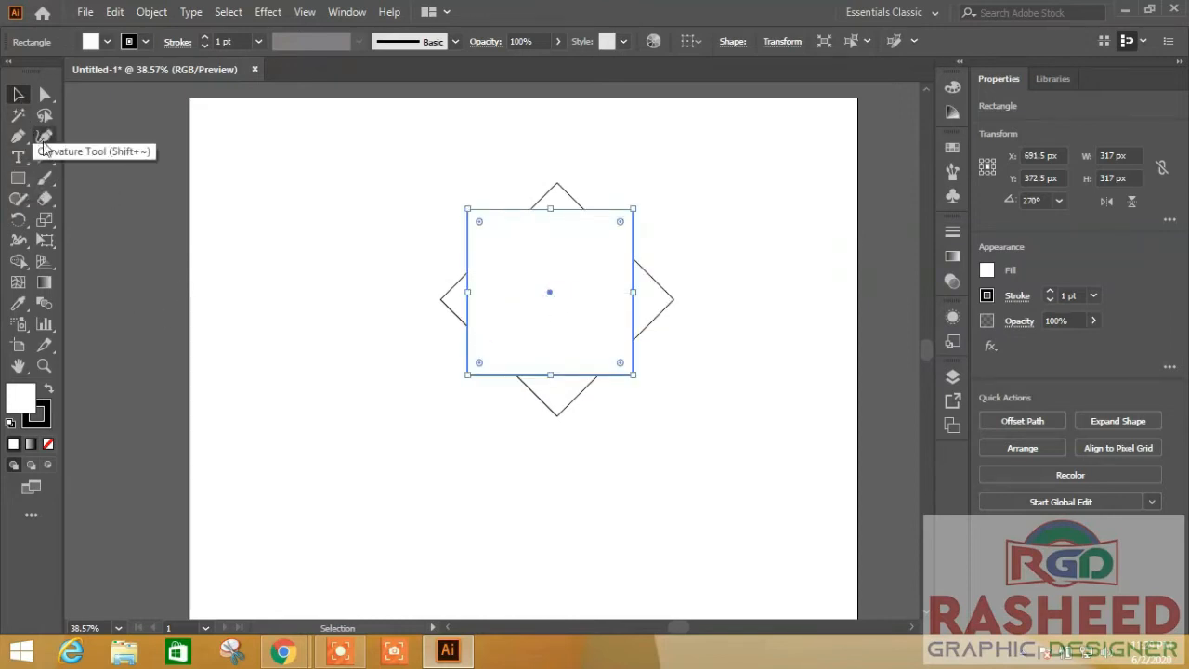
Remove the fill from both squares and centre them on each other horizontally and vertically.
{"action": "left_click_drag", "start_coordinate": [705, 163], "coordinate": [350, 409]}
{"action": "left_click", "coordinate": [48, 445]}
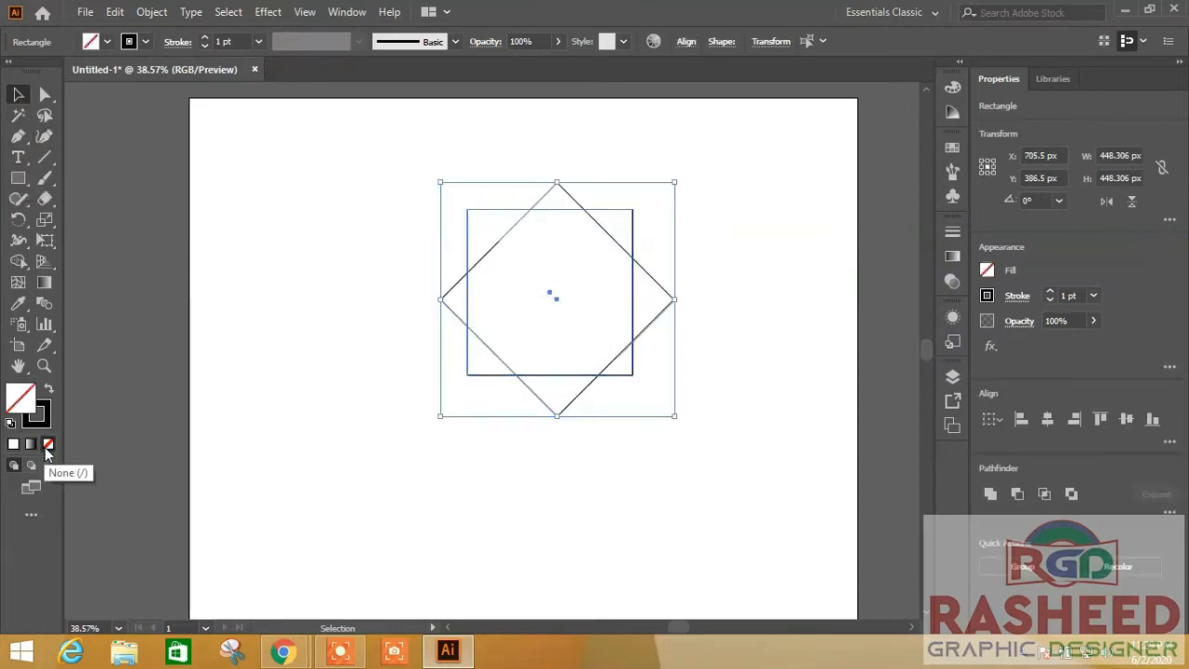
{"action": "left_click", "coordinate": [1049, 419]}
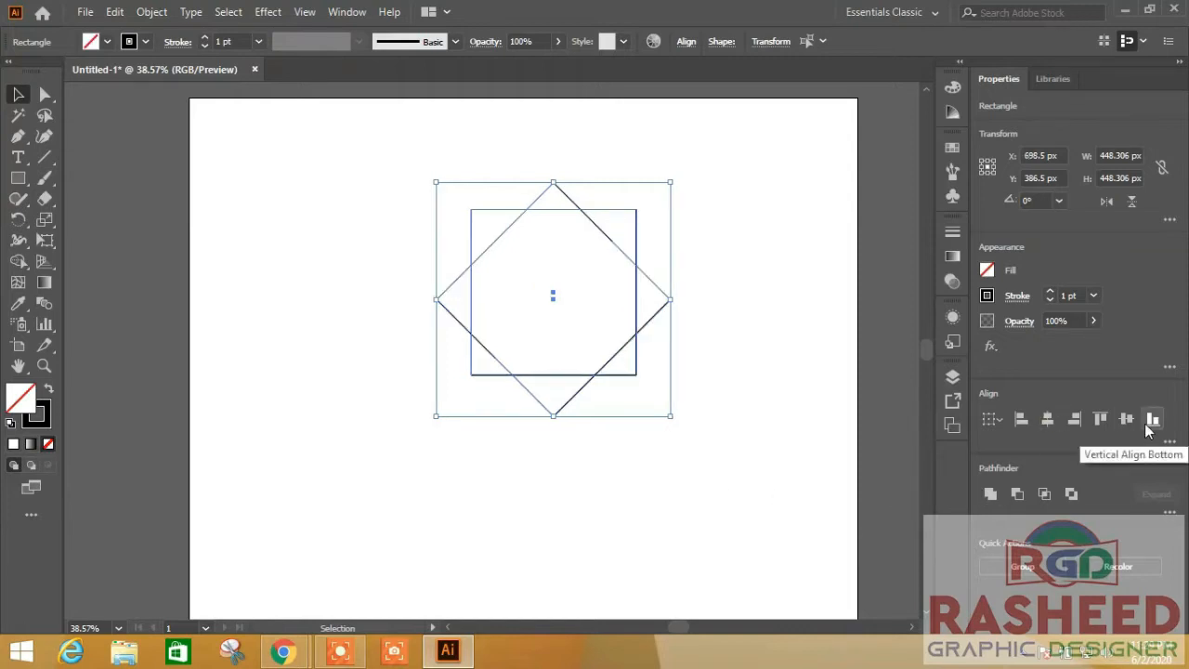
{"action": "left_click", "coordinate": [1126, 419]}
{"action": "left_click", "coordinate": [754, 448]}
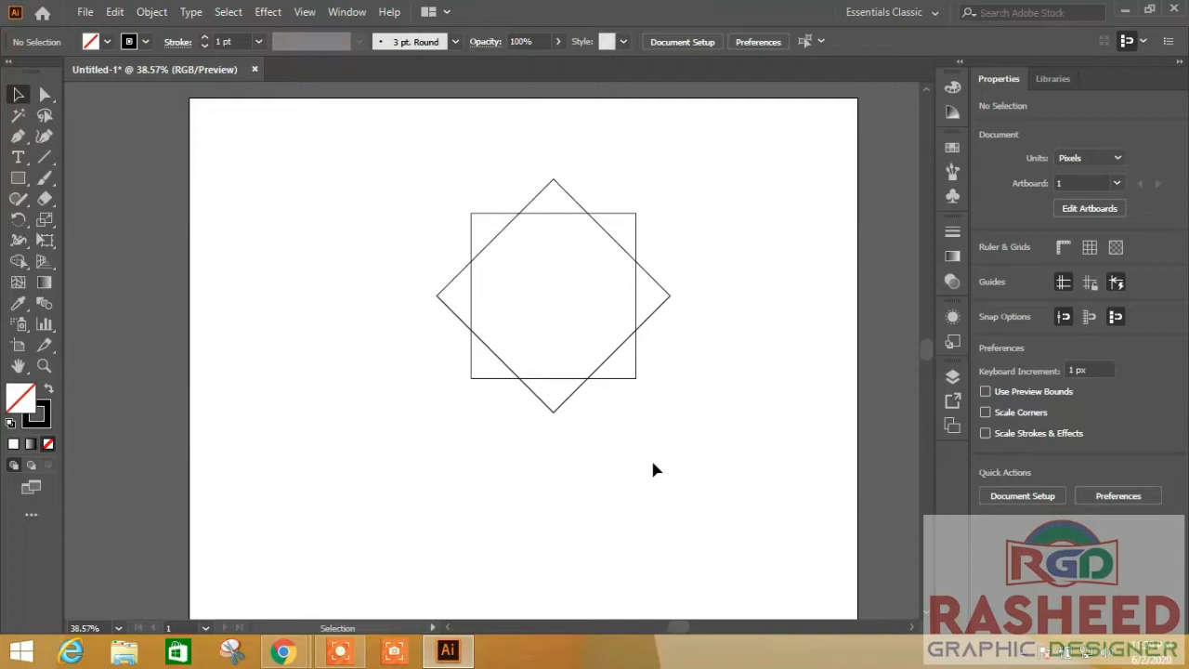
Lock both squares and trace the closed left half of a shield over them with the Pen tool, curving its upper and lower edges.
{"action": "key", "text": "F7"}
{"action": "key", "text": "p"}
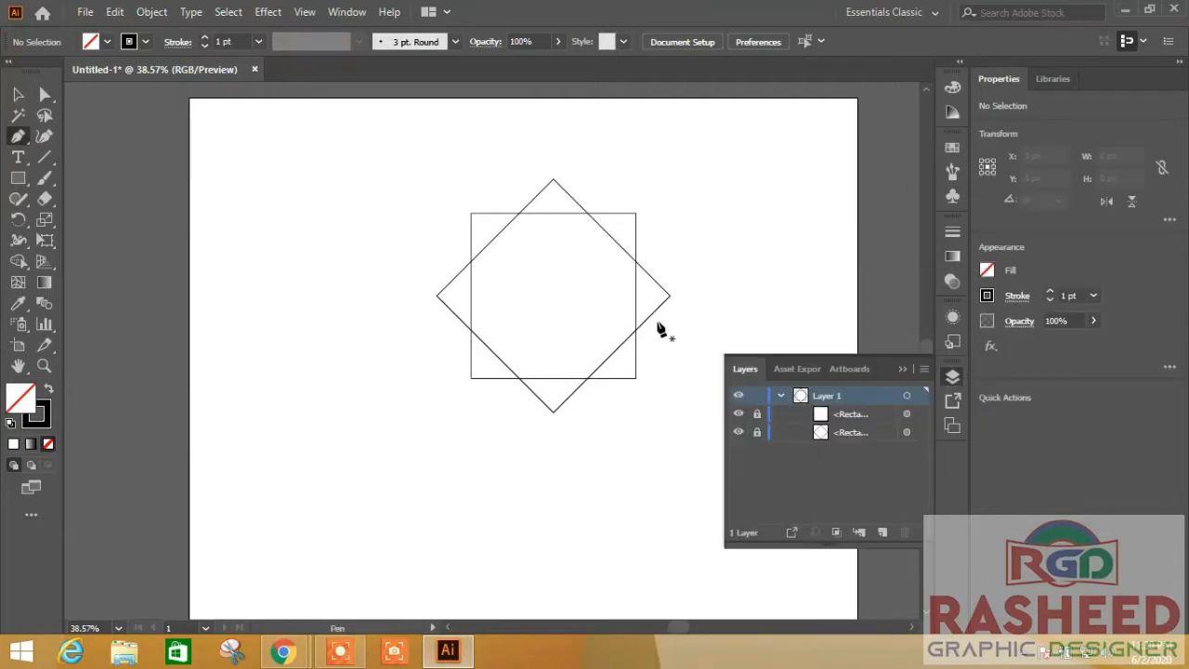
{"action": "left_click", "coordinate": [554, 180]}
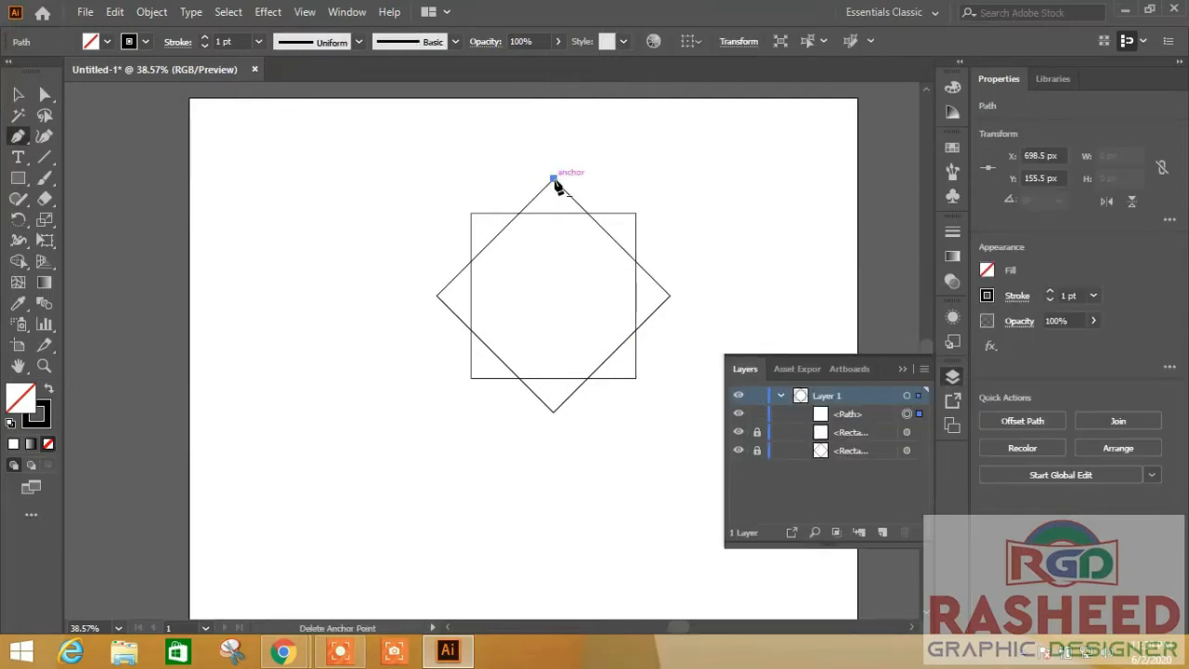
{"action": "left_click_drag", "start_coordinate": [472, 213], "coordinate": [473, 336]}
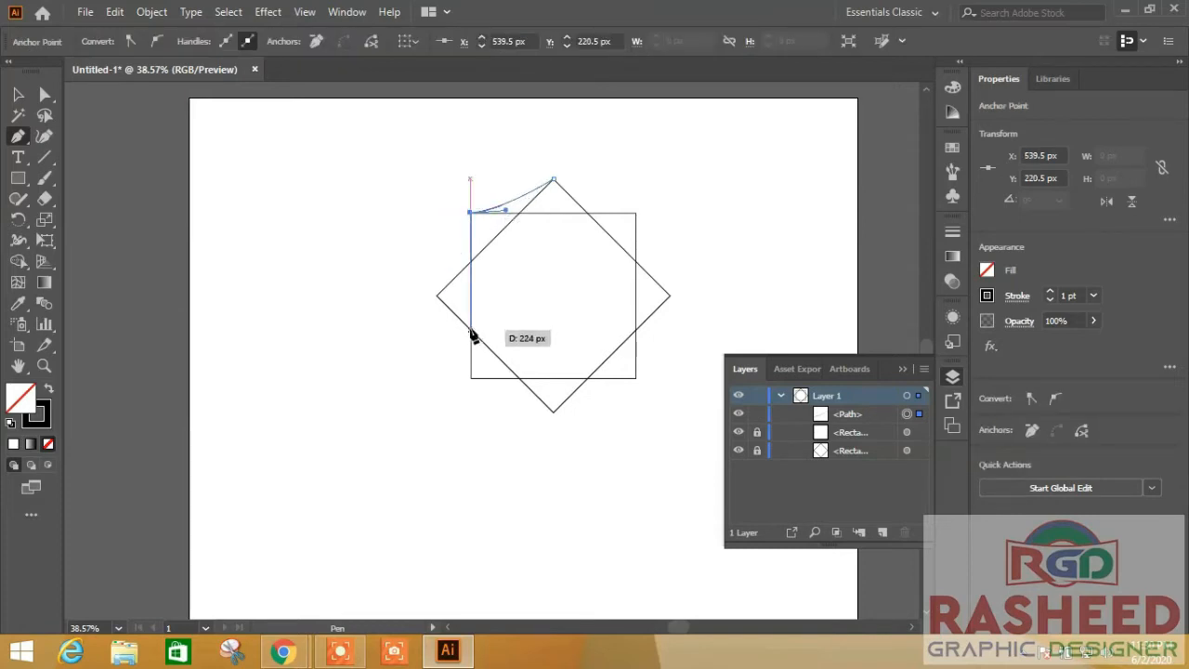
{"action": "left_click", "coordinate": [471, 331]}
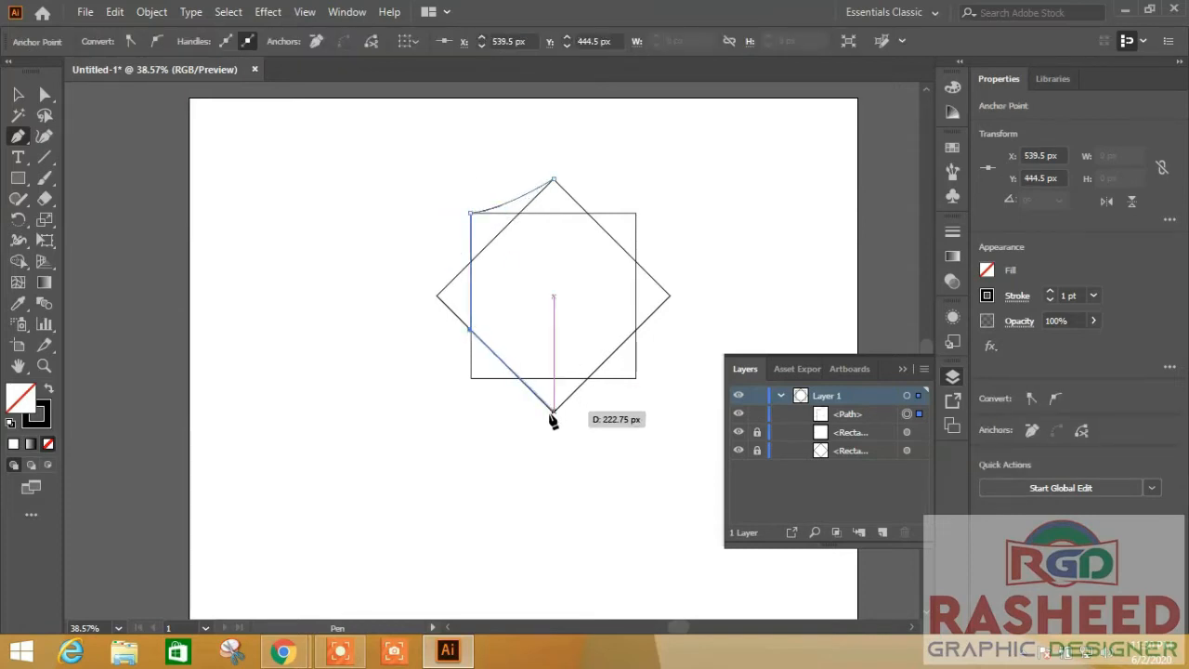
{"action": "left_click_drag", "start_coordinate": [555, 414], "coordinate": [622, 453]}
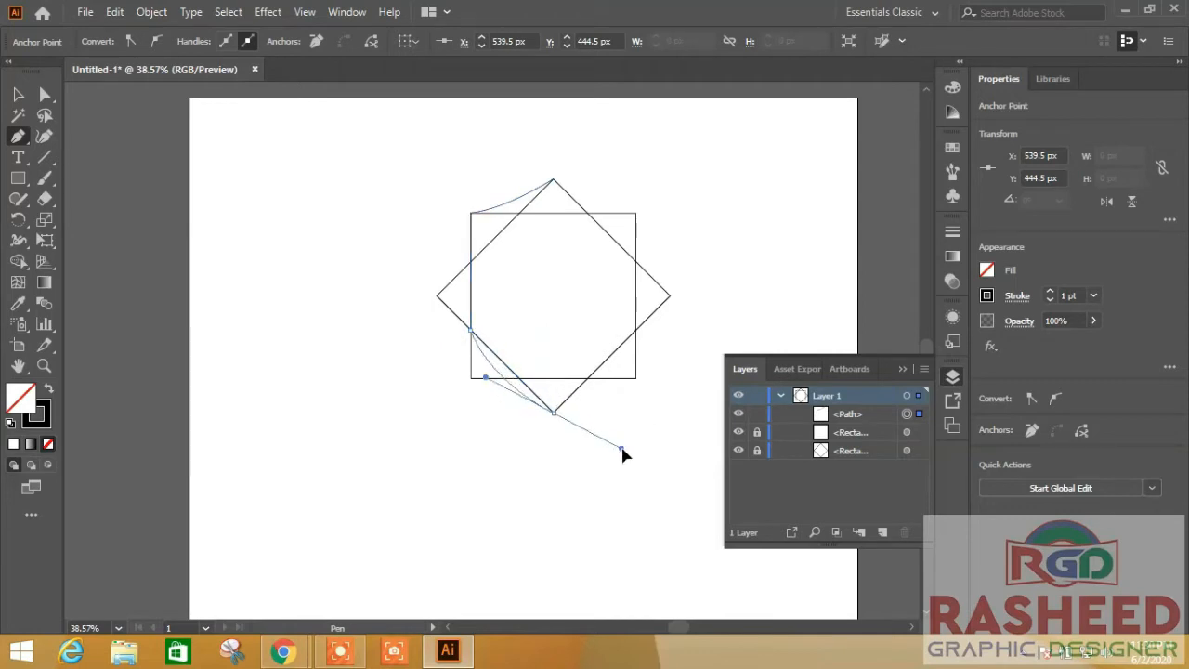
{"action": "left_click", "coordinate": [555, 413]}
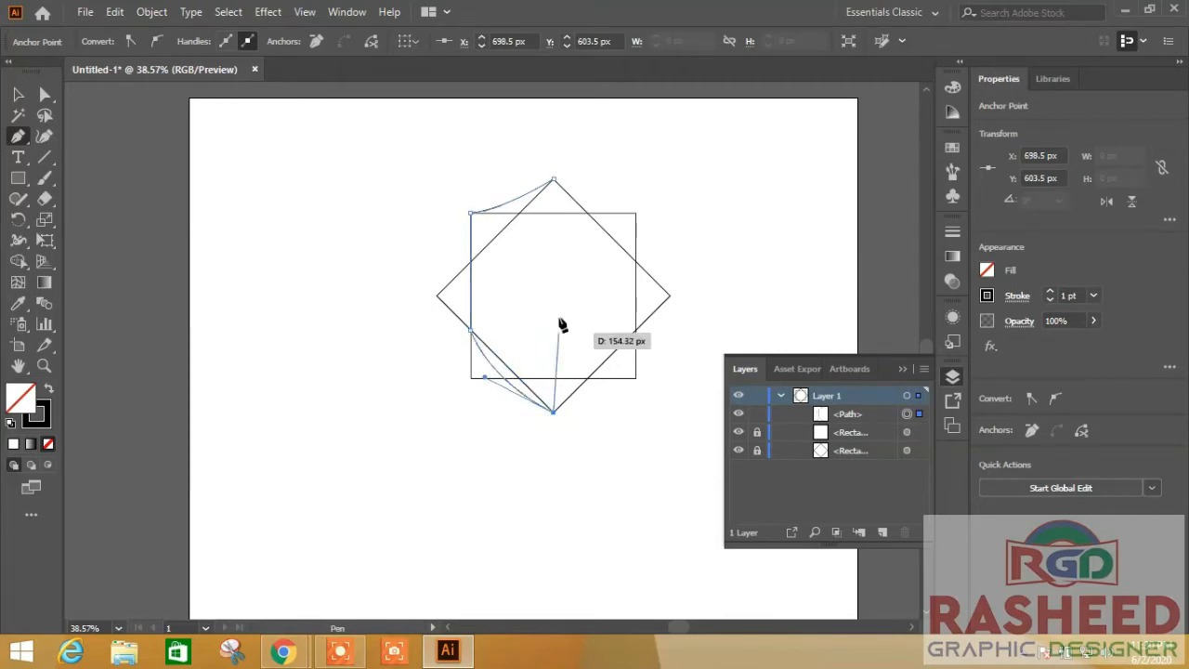
{"action": "left_click", "coordinate": [553, 180]}
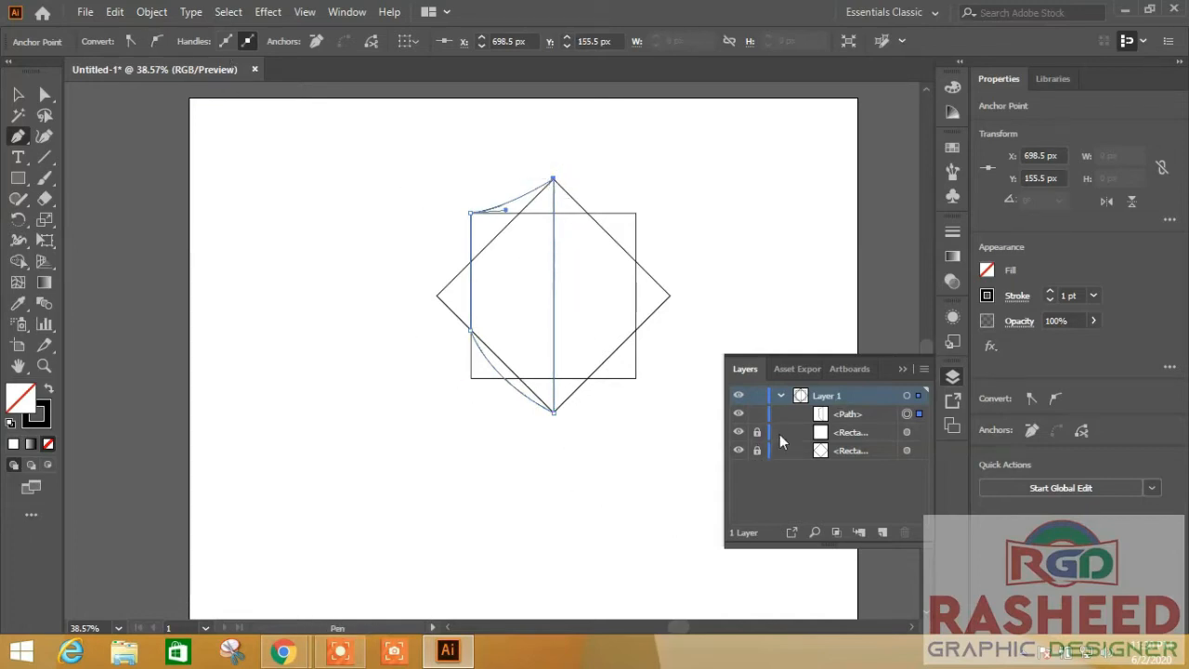
Hide the two guide squares and set the half-shield path's stroke weight to 4 pt.
{"action": "left_click", "coordinate": [737, 432]}
{"action": "left_click", "coordinate": [738, 451]}
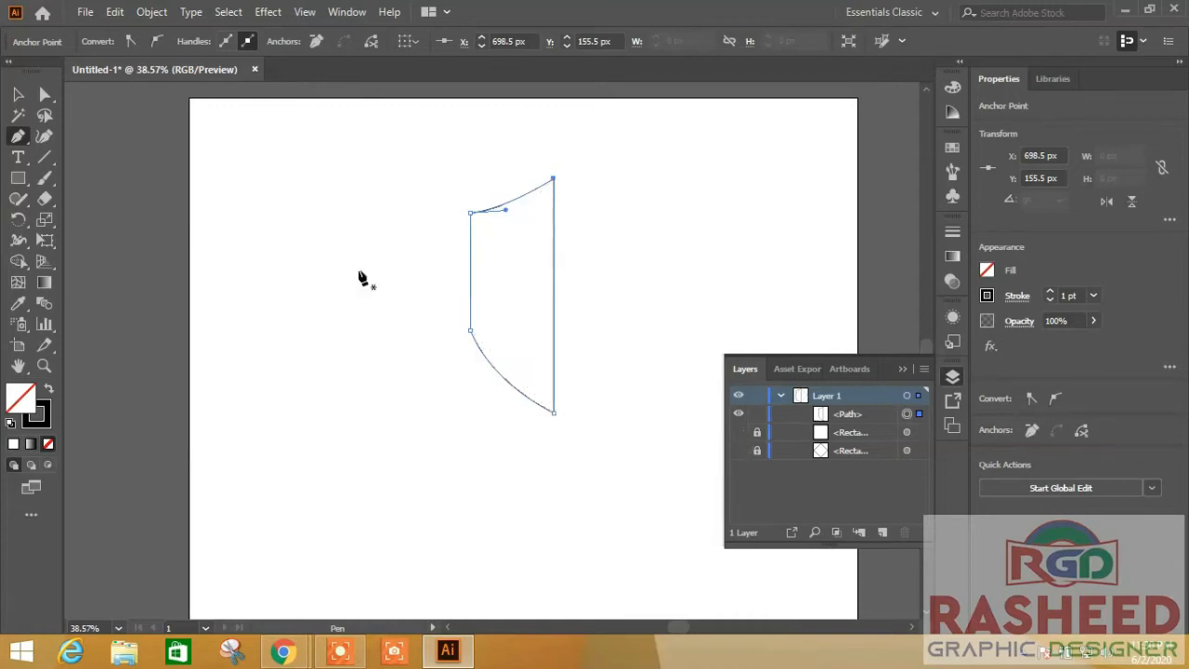
{"action": "left_click", "coordinate": [18, 94]}
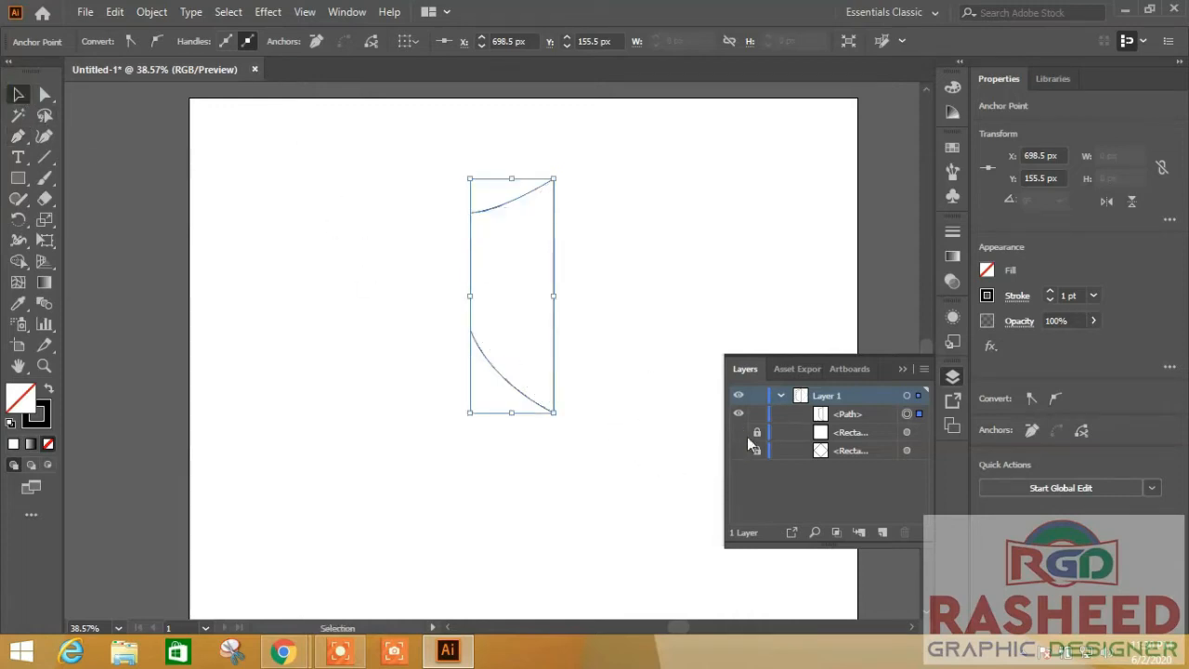
{"action": "left_click", "coordinate": [657, 294]}
{"action": "left_click_drag", "start_coordinate": [594, 170], "coordinate": [410, 372]}
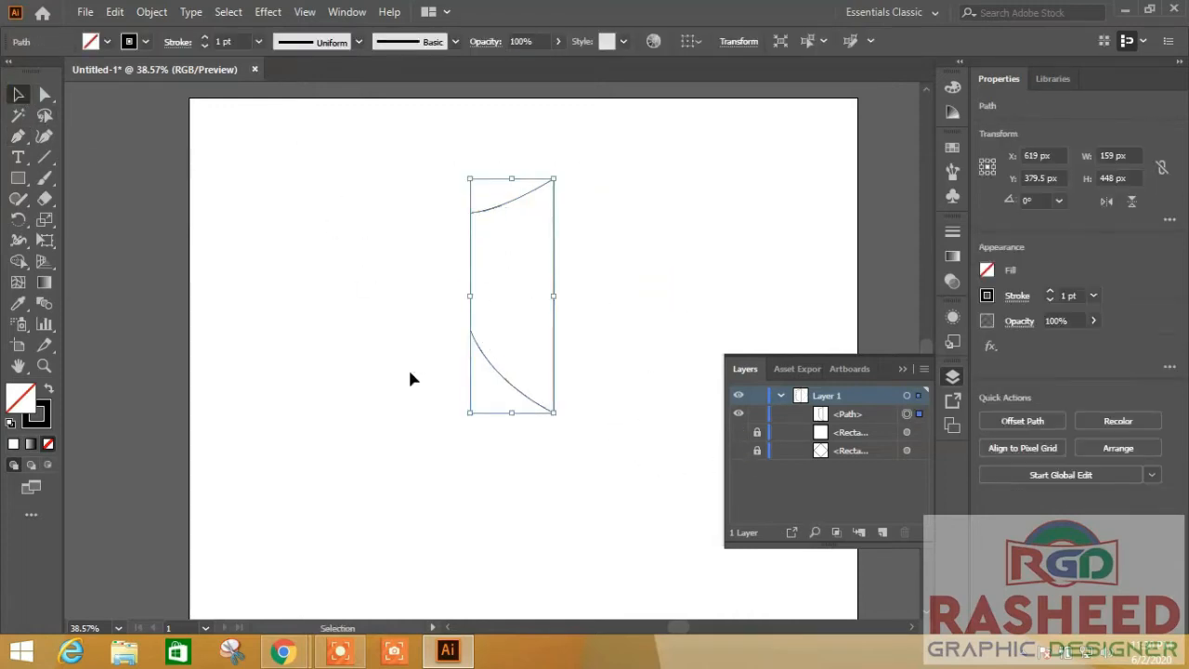
{"action": "left_click", "coordinate": [203, 37]}
{"action": "left_click", "coordinate": [203, 37]}
{"action": "left_click", "coordinate": [203, 37]}
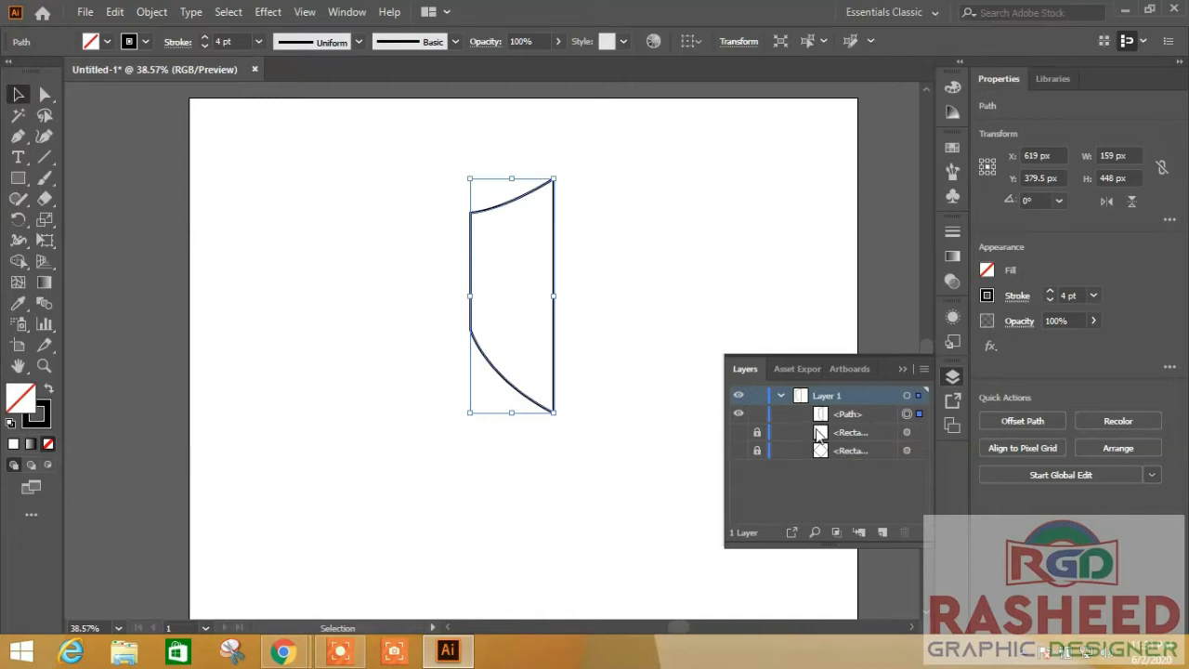
Create a reflected copy of the half-shield across the vertical axis.
{"action": "right_click", "coordinate": [559, 302]}
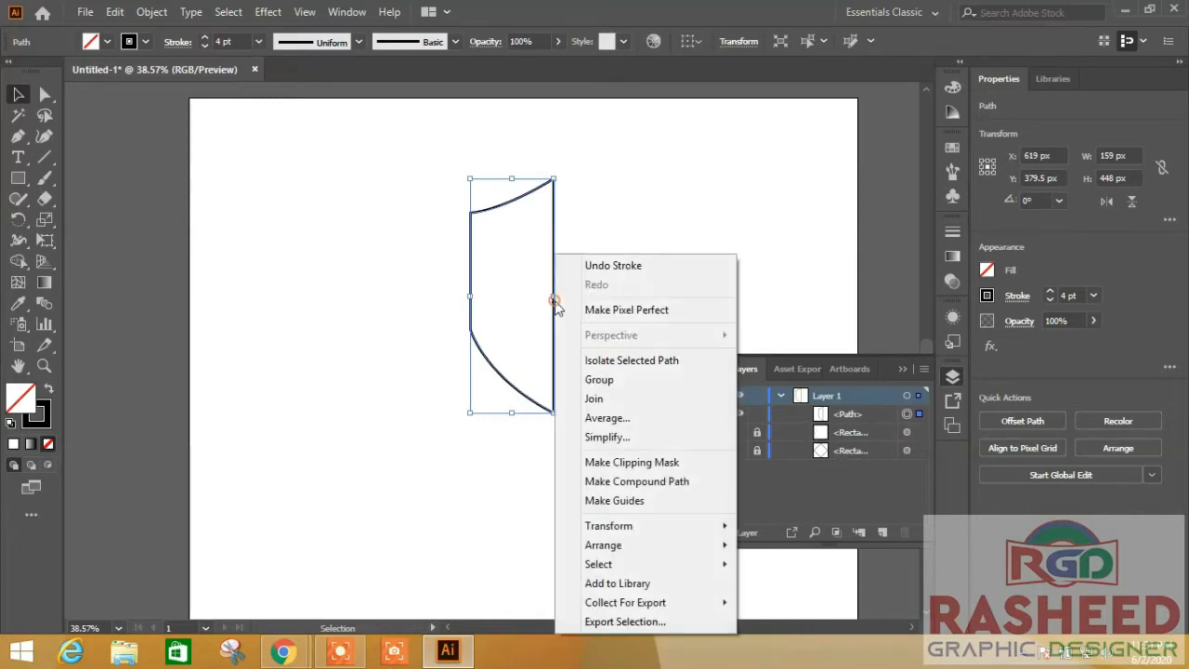
{"action": "mouse_move", "coordinate": [671, 527]}
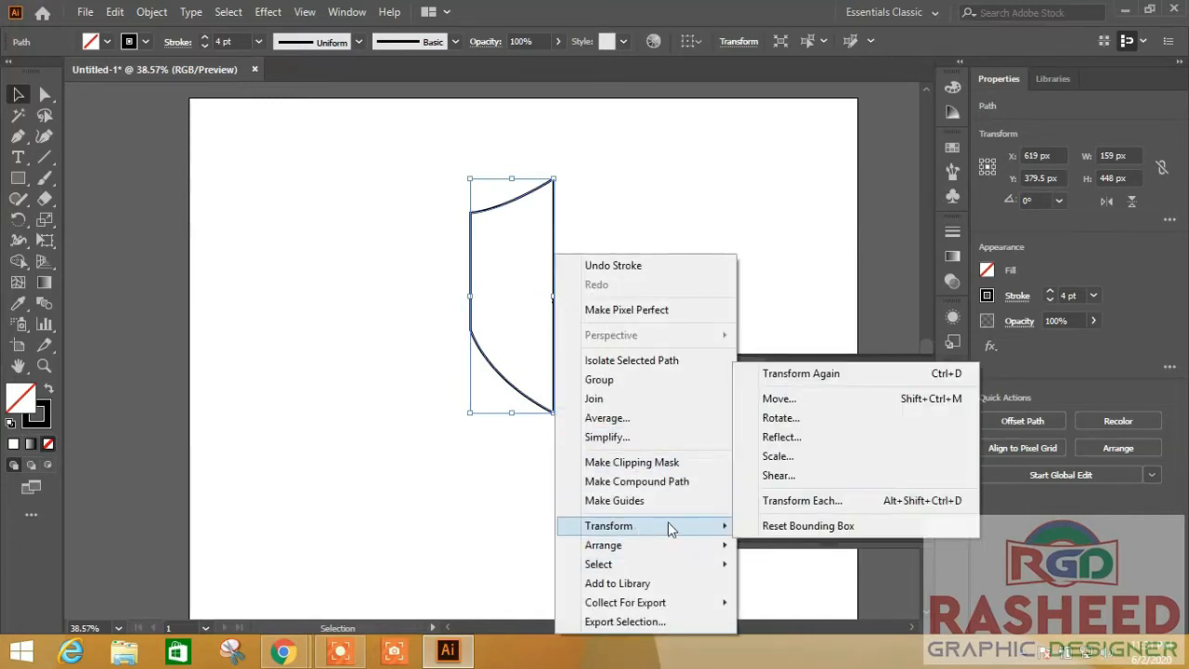
{"action": "left_click", "coordinate": [799, 437]}
{"action": "left_click_drag", "start_coordinate": [635, 166], "coordinate": [848, 167]}
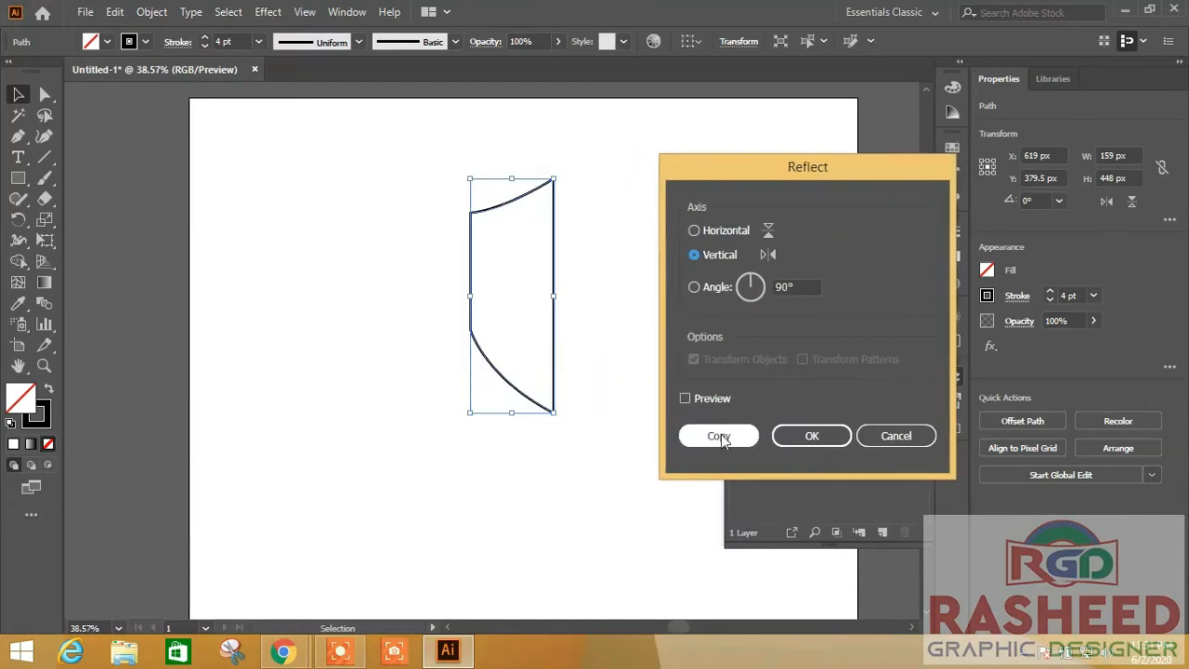
{"action": "left_click", "coordinate": [693, 397]}
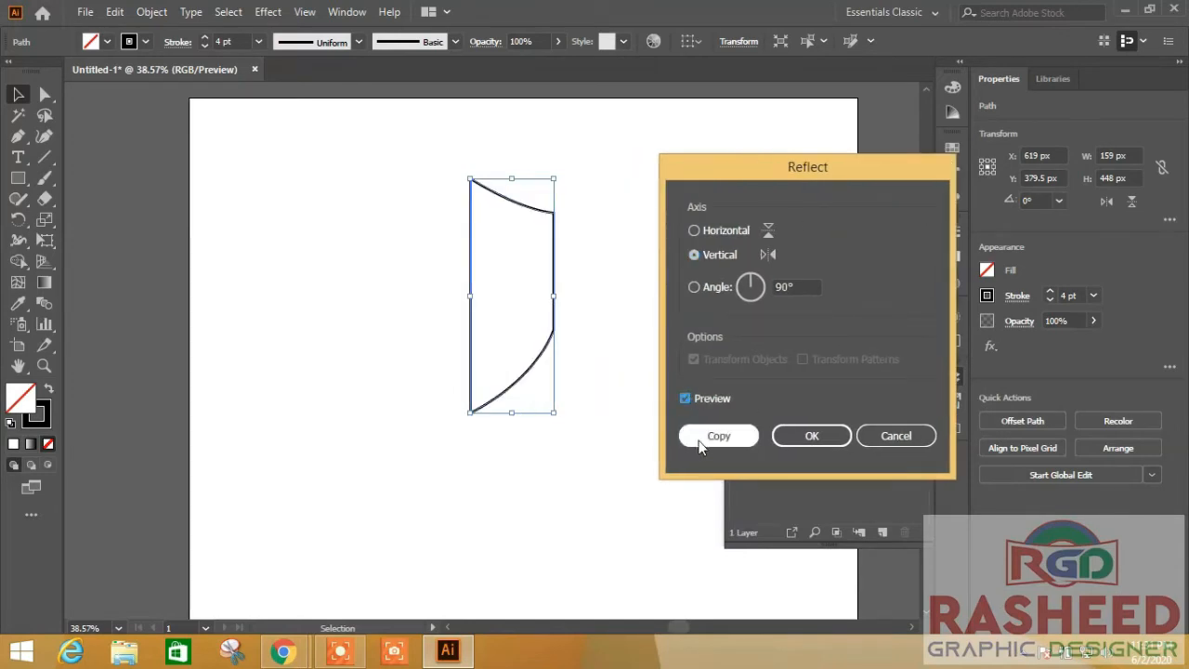
{"action": "left_click", "coordinate": [702, 438]}
{"action": "left_click", "coordinate": [904, 370]}
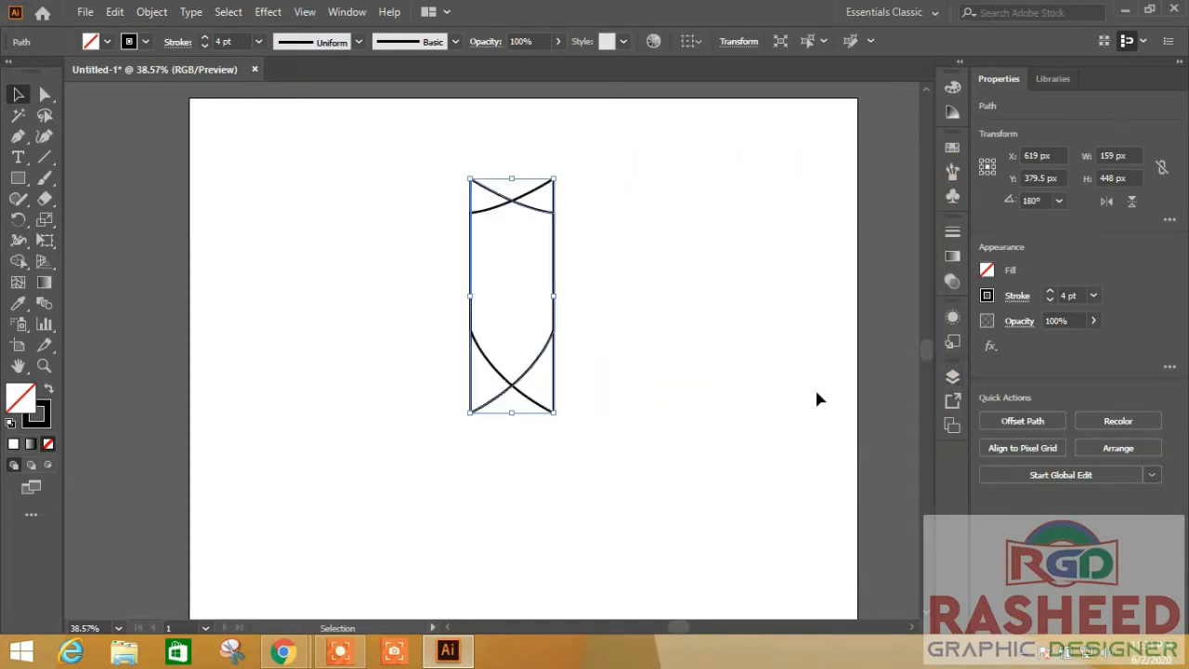
Move the mirrored half right to X 777 px so its straight edge meets the original half's straight edge.
{"action": "key", "text": "Right"}
{"action": "key", "text": "Right"}
{"action": "key", "text": "Right"}
{"action": "key", "text": "Right"}
{"action": "key", "text": "Right"}
{"action": "key", "text": "Right"}
{"action": "key", "text": "Right"}
{"action": "key", "text": "Right"}
{"action": "key", "text": "Right"}
{"action": "key", "text": "Right"}
{"action": "key", "text": "Right"}
{"action": "key", "text": "Right"}
{"action": "key", "text": "Right"}
{"action": "key", "text": "Right"}
{"action": "key", "text": "Right"}
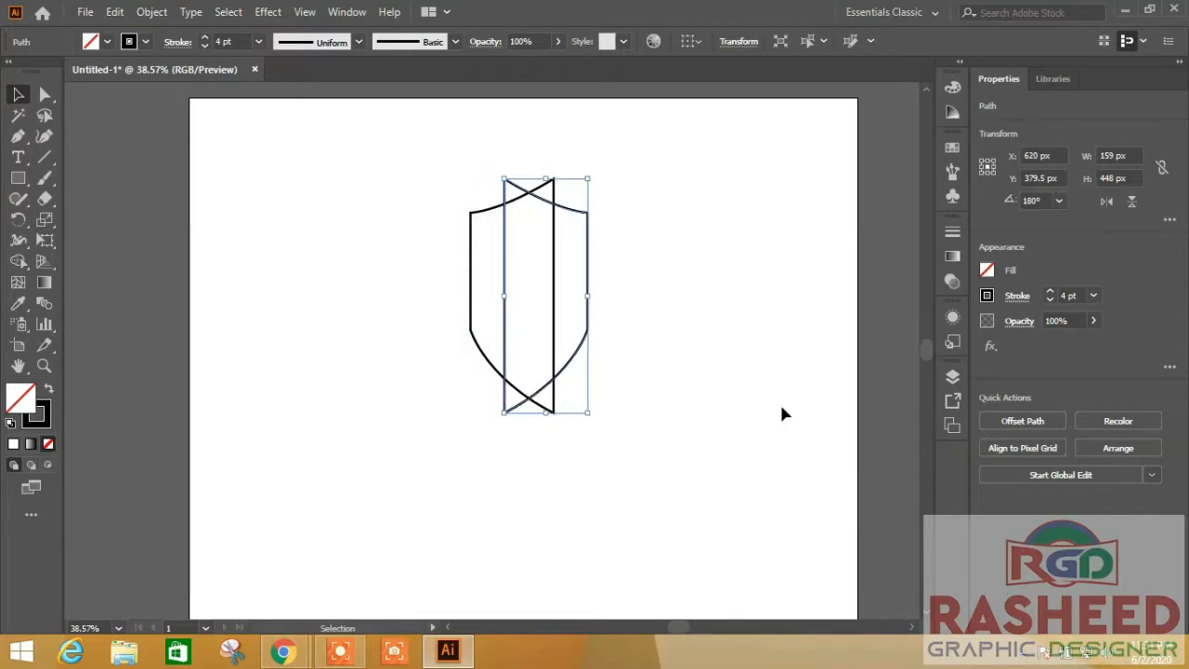
{"action": "key", "text": "Right"}
{"action": "key", "text": "Right"}
{"action": "key", "text": "Right"}
{"action": "key", "text": "Right"}
{"action": "key", "text": "Right"}
{"action": "key", "text": "Right"}
{"action": "key", "text": "Right"}
{"action": "key", "text": "Right"}
{"action": "key", "text": "Right"}
{"action": "key", "text": "Right"}
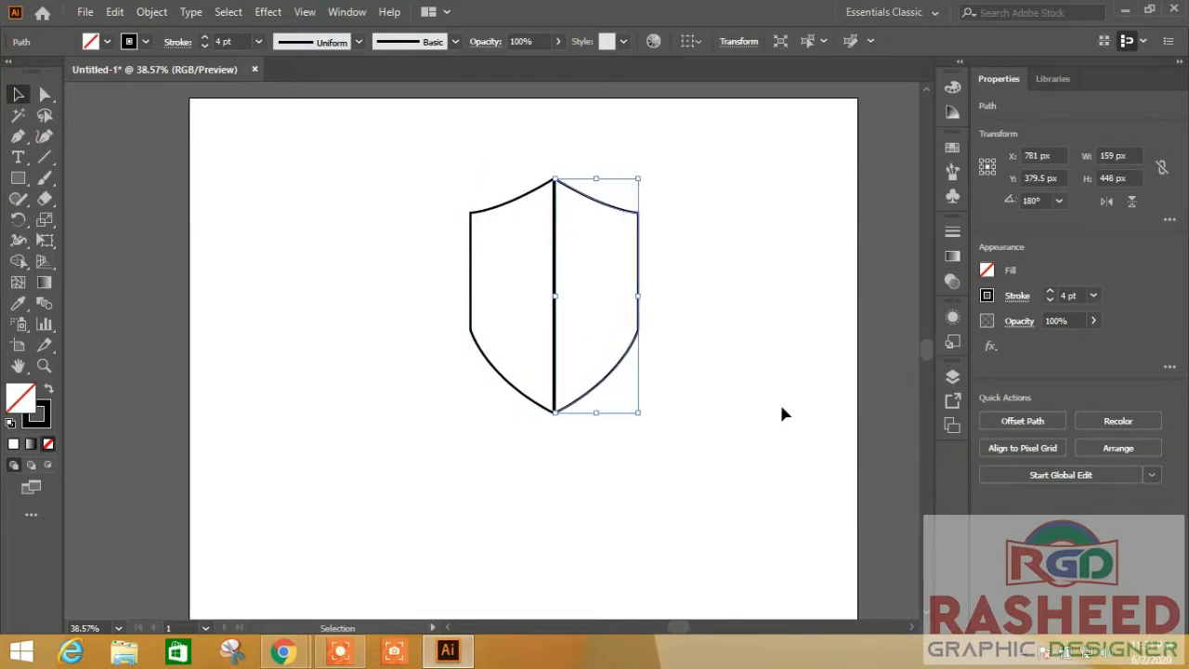
{"action": "key", "text": "Left"}
{"action": "key", "text": "Left"}
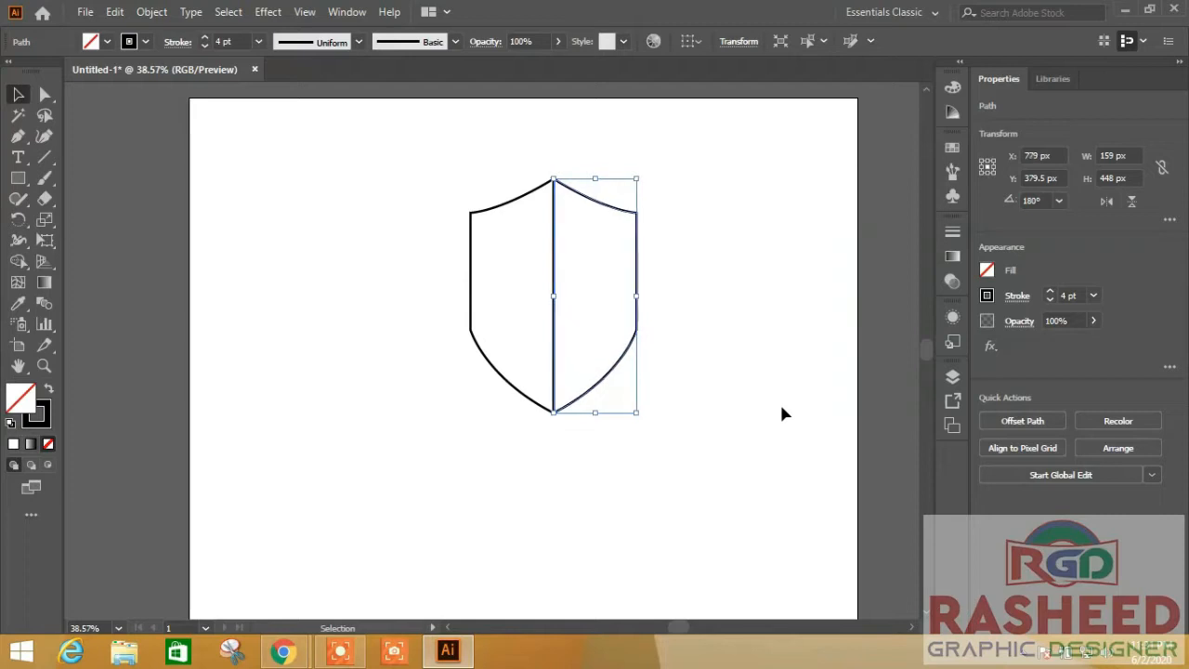
{"action": "key", "text": "Left"}
{"action": "key", "text": "Left"}
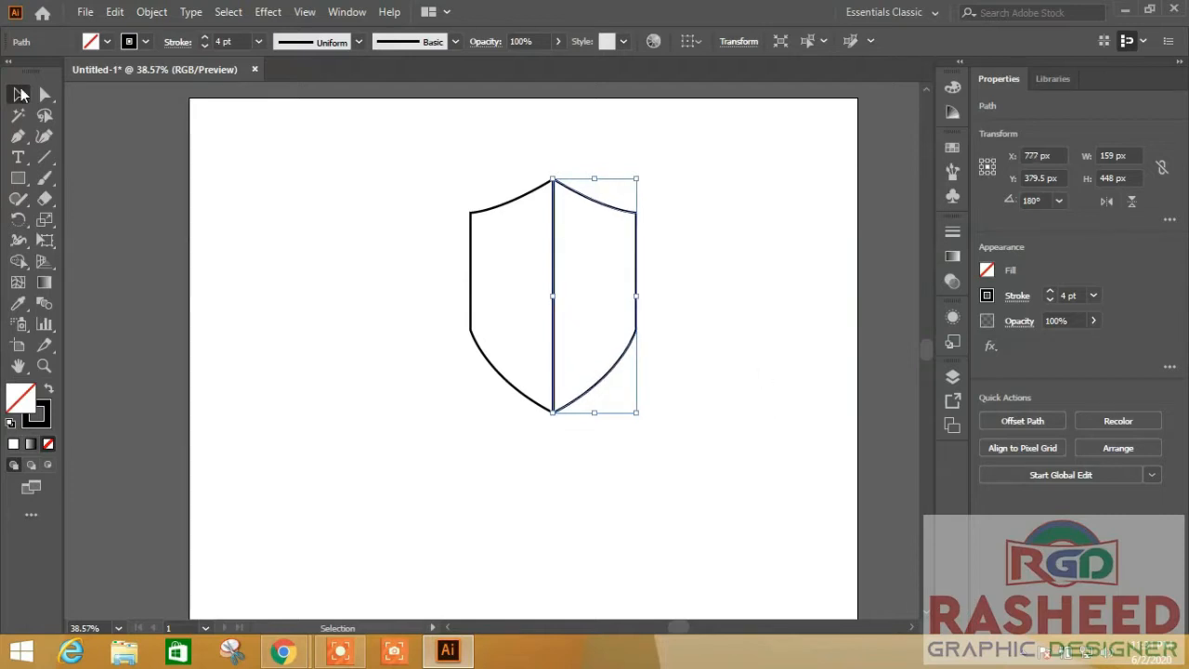
Merge the two shield halves into one outline with the Shape Builder tool.
{"action": "left_click_drag", "start_coordinate": [712, 138], "coordinate": [368, 452]}
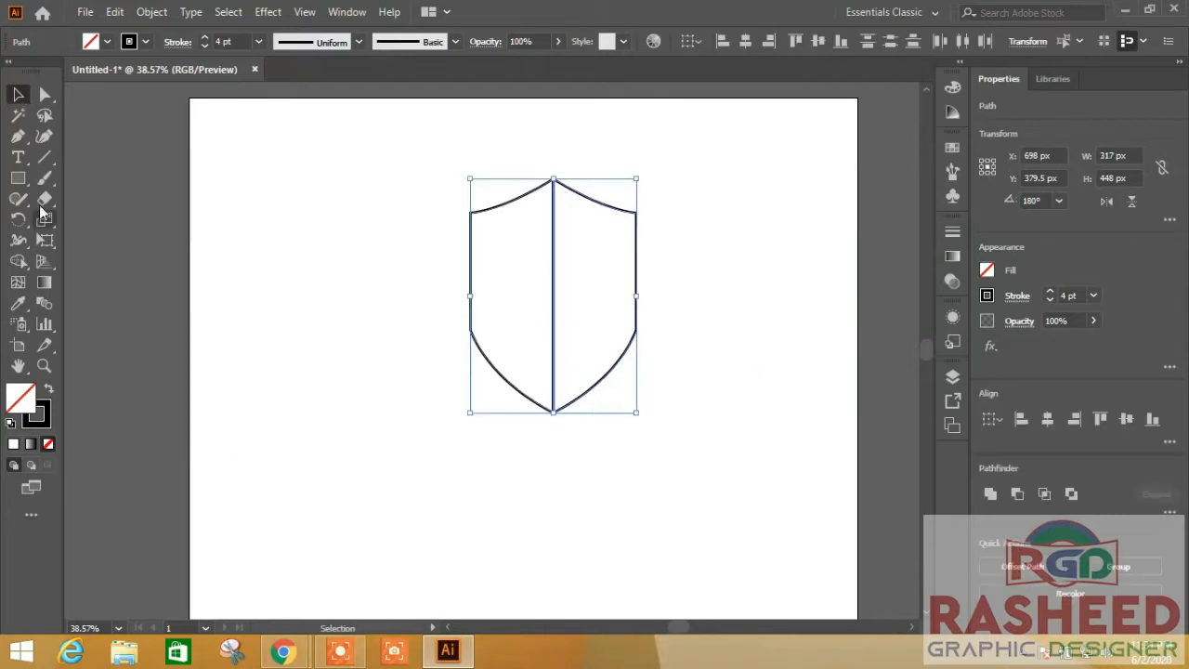
{"action": "left_click", "coordinate": [18, 261]}
{"action": "left_click_drag", "start_coordinate": [517, 264], "coordinate": [595, 283]}
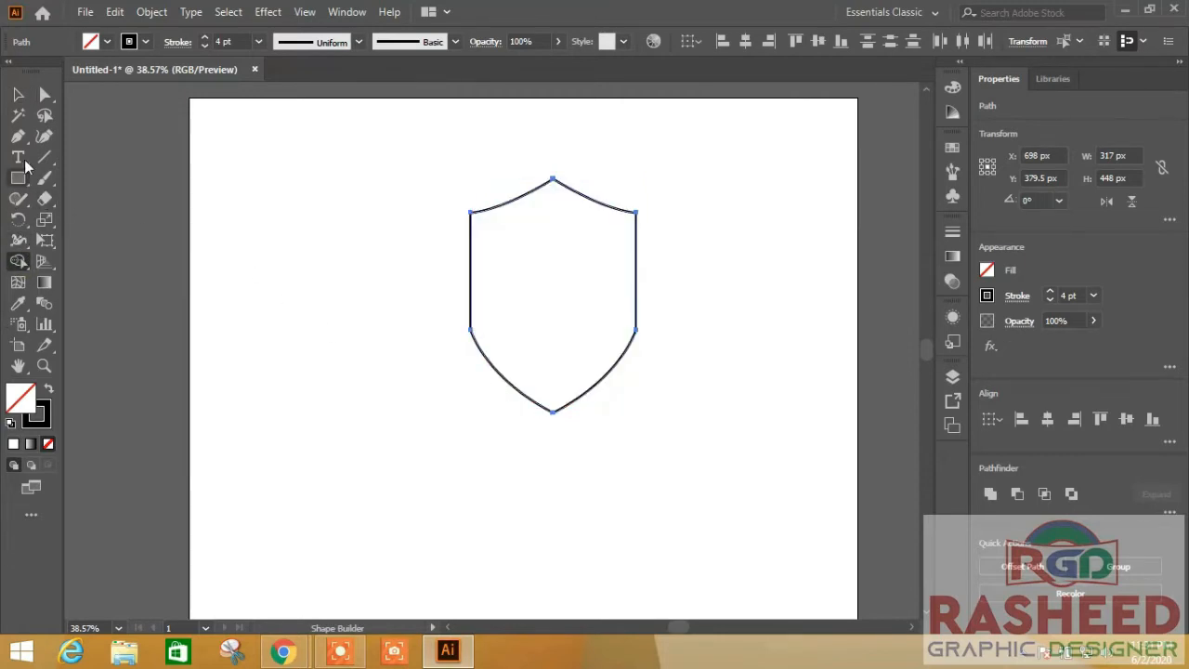
{"action": "left_click", "coordinate": [18, 94]}
{"action": "left_click", "coordinate": [279, 273]}
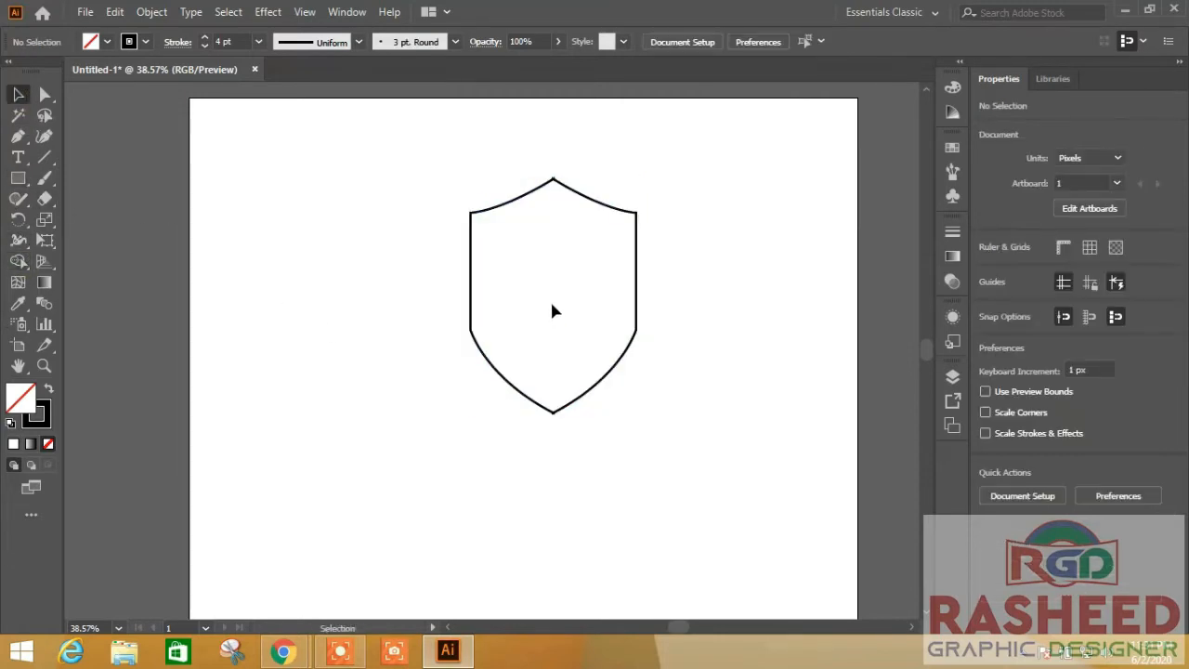
Widen the shield to about 354.5 px and move it to the right side of the artboard, clear of the stray points.
{"action": "left_click", "coordinate": [472, 216]}
{"action": "left_click_drag", "start_coordinate": [636, 295], "coordinate": [658, 296]}
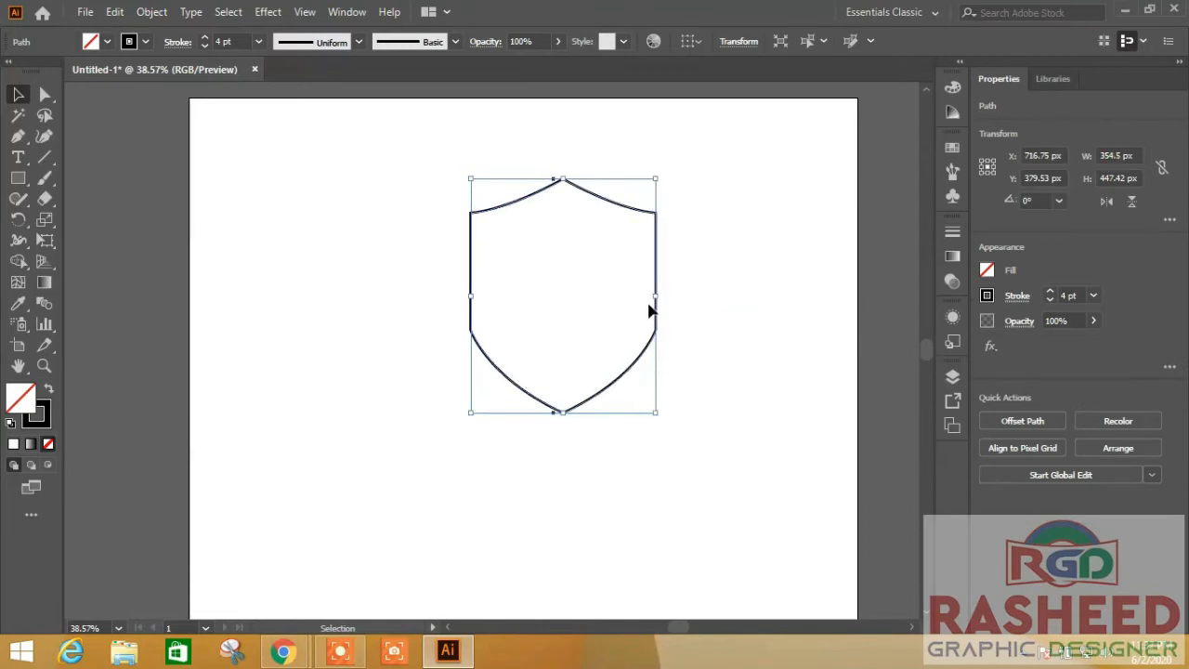
{"action": "left_click", "coordinate": [484, 487]}
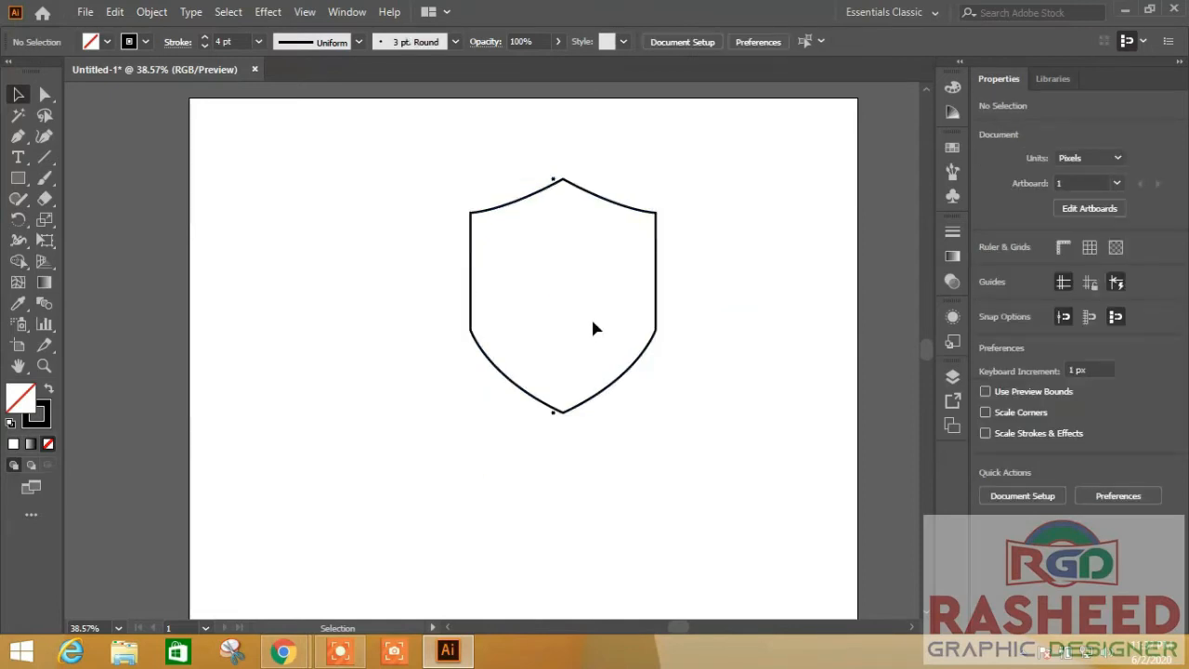
{"action": "left_click_drag", "start_coordinate": [656, 213], "coordinate": [793, 213]}
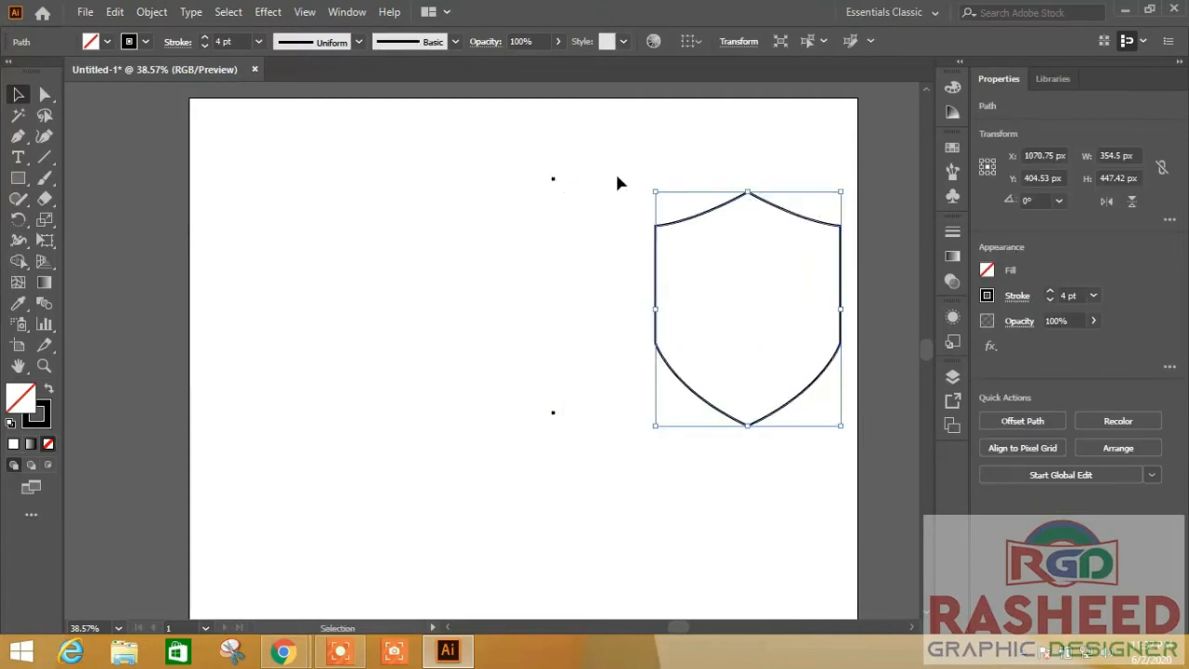
Delete the two stray points and move the shield left to X 532.75 px.
{"action": "left_click_drag", "start_coordinate": [593, 153], "coordinate": [477, 508]}
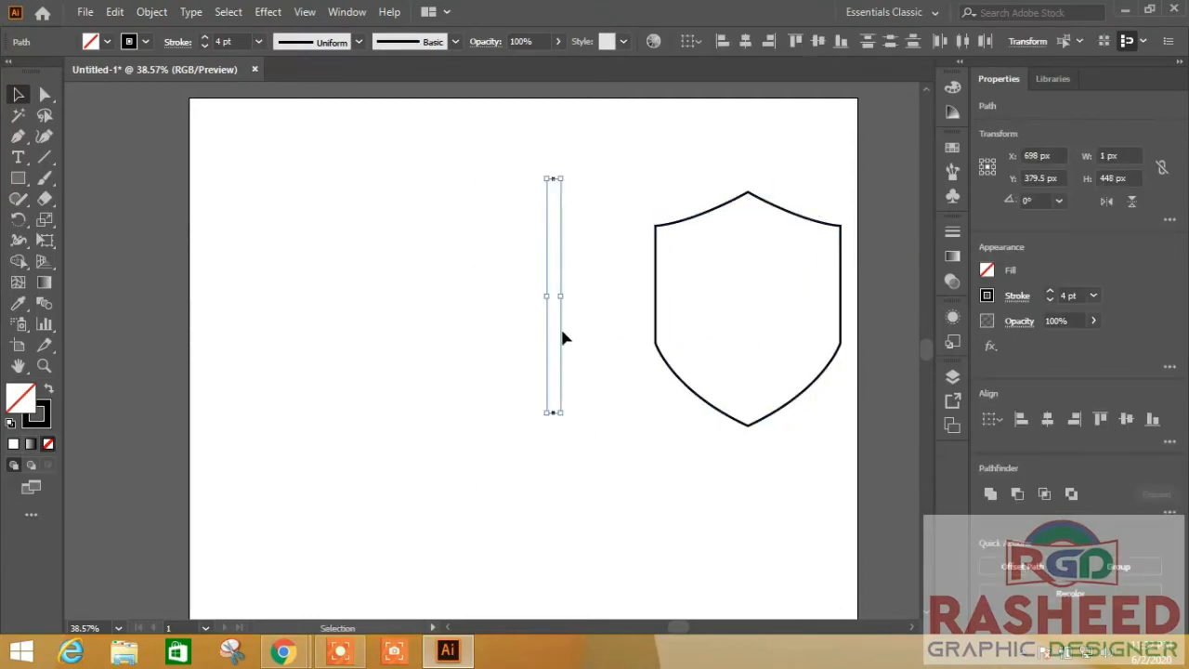
{"action": "key", "text": "Delete"}
{"action": "left_click_drag", "start_coordinate": [778, 213], "coordinate": [497, 215]}
Create an inner shield outline with Offset Path at -18 px, using miter joins and a miter limit of 4.
{"action": "left_click", "coordinate": [1022, 421]}
{"action": "left_click", "coordinate": [483, 369]}
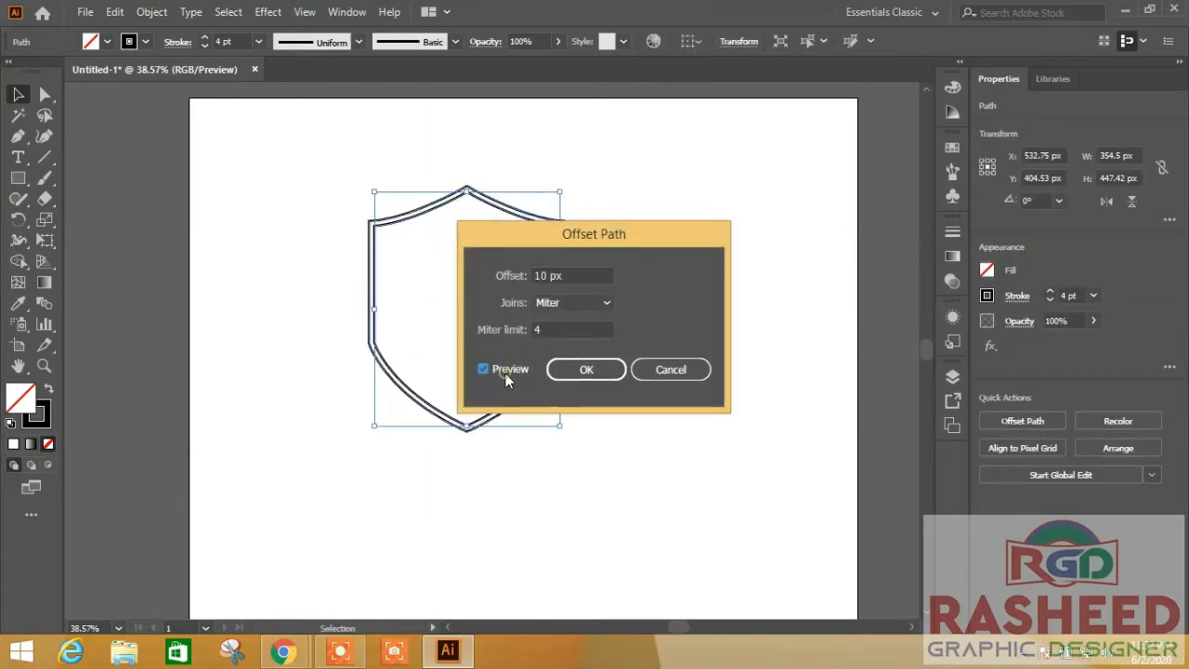
{"action": "scroll", "coordinate": [561, 273], "scroll_direction": "down", "scroll_amount": 20}
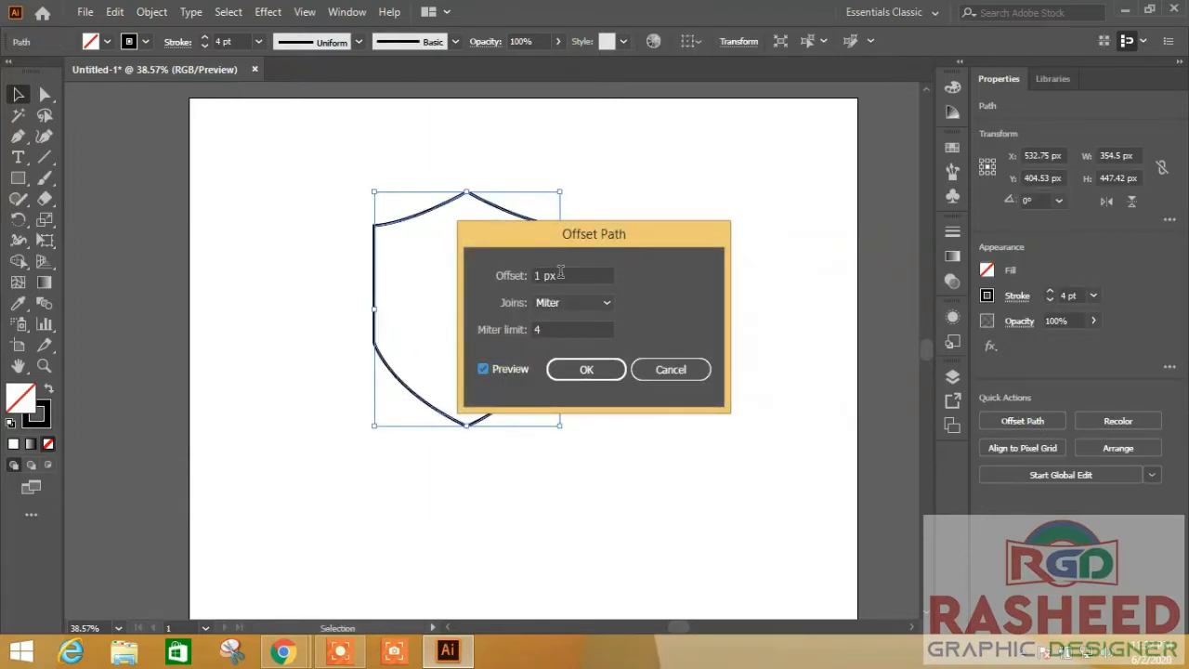
{"action": "scroll", "coordinate": [561, 273], "scroll_direction": "down", "scroll_amount": 4}
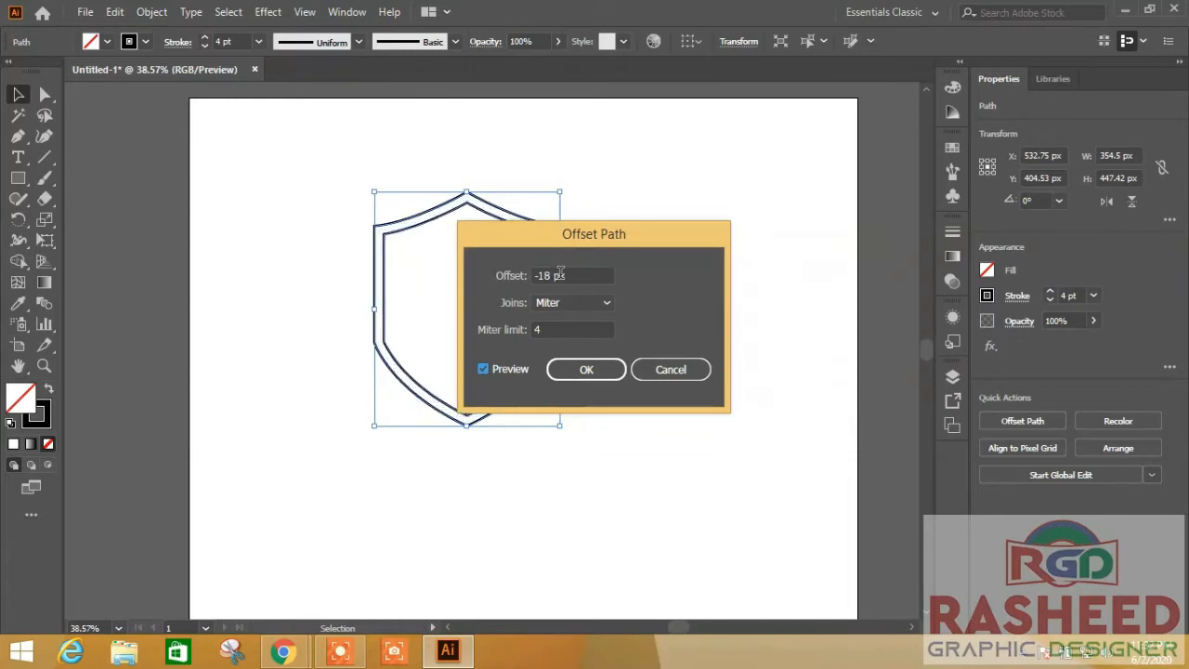
{"action": "left_click", "coordinate": [586, 369]}
{"action": "left_click", "coordinate": [692, 390]}
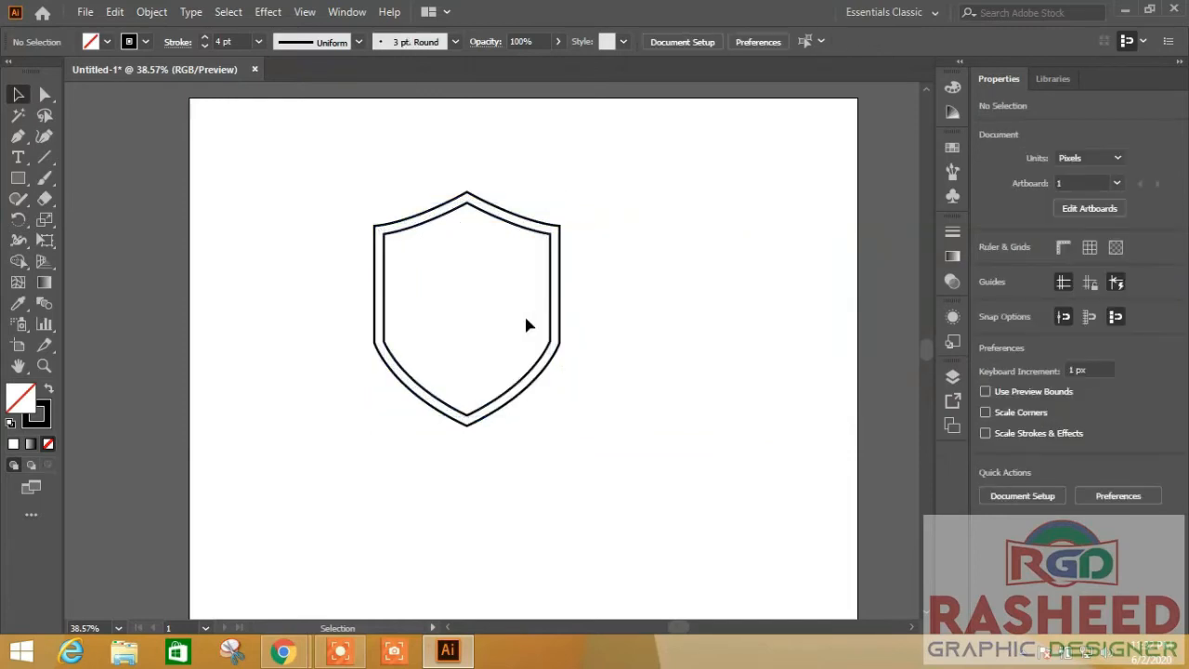
Fill the inner shield with the blue swatch R=0 G=113 B=188.
{"action": "left_click", "coordinate": [551, 314]}
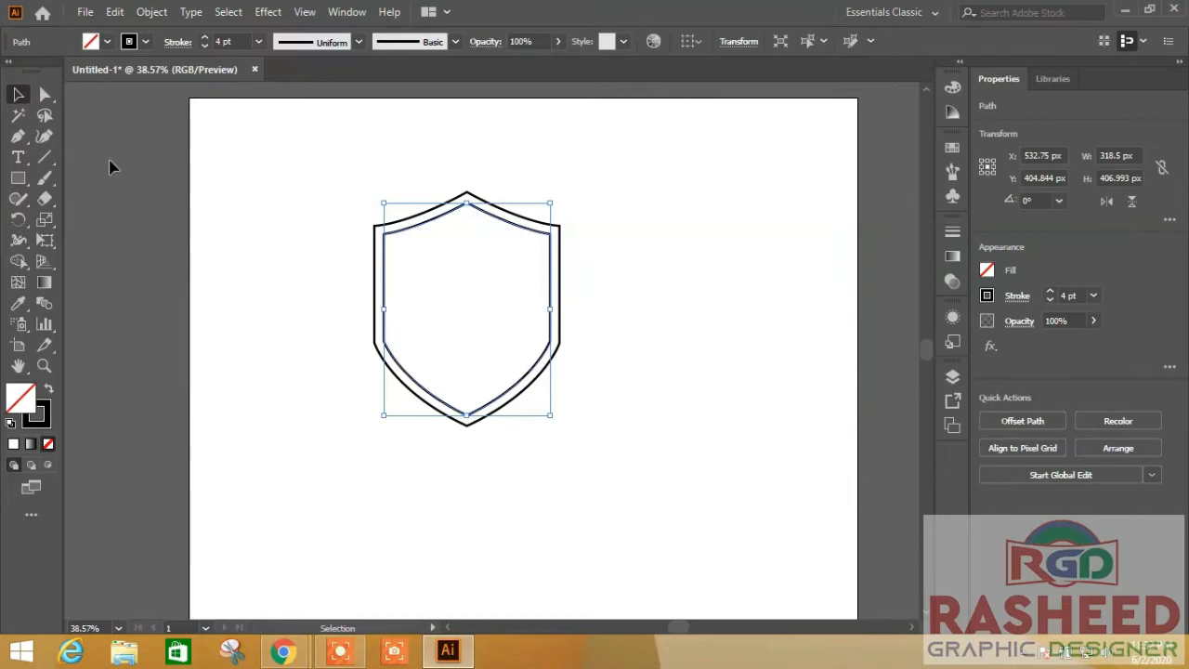
{"action": "left_click", "coordinate": [105, 43]}
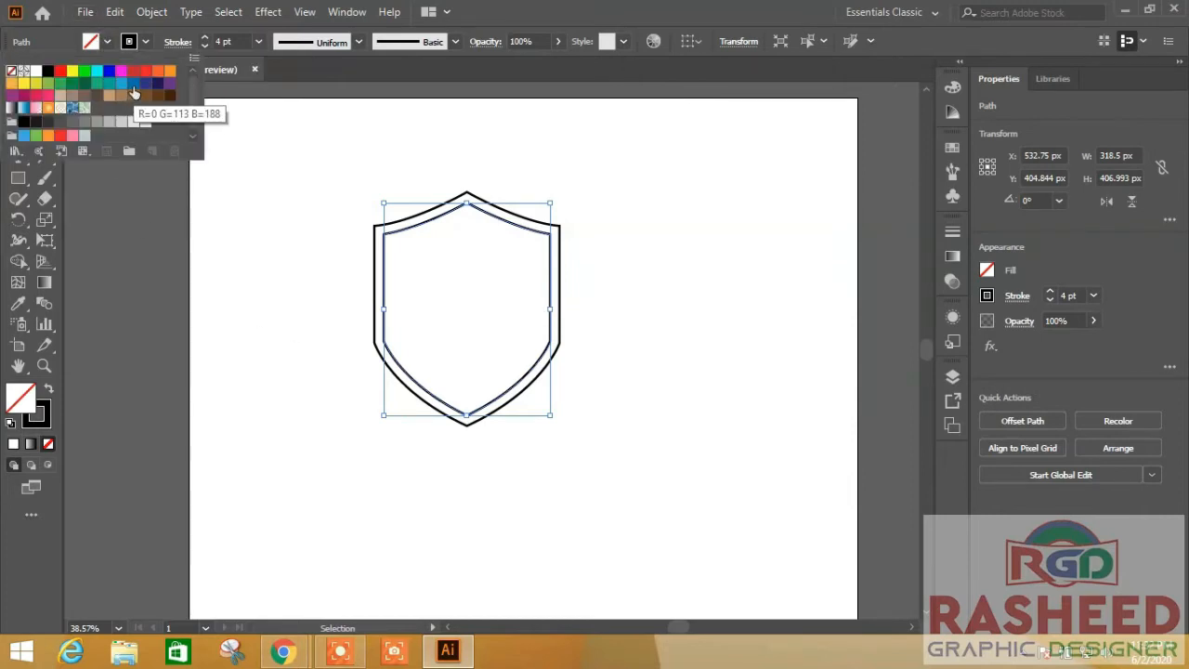
{"action": "left_click", "coordinate": [145, 86]}
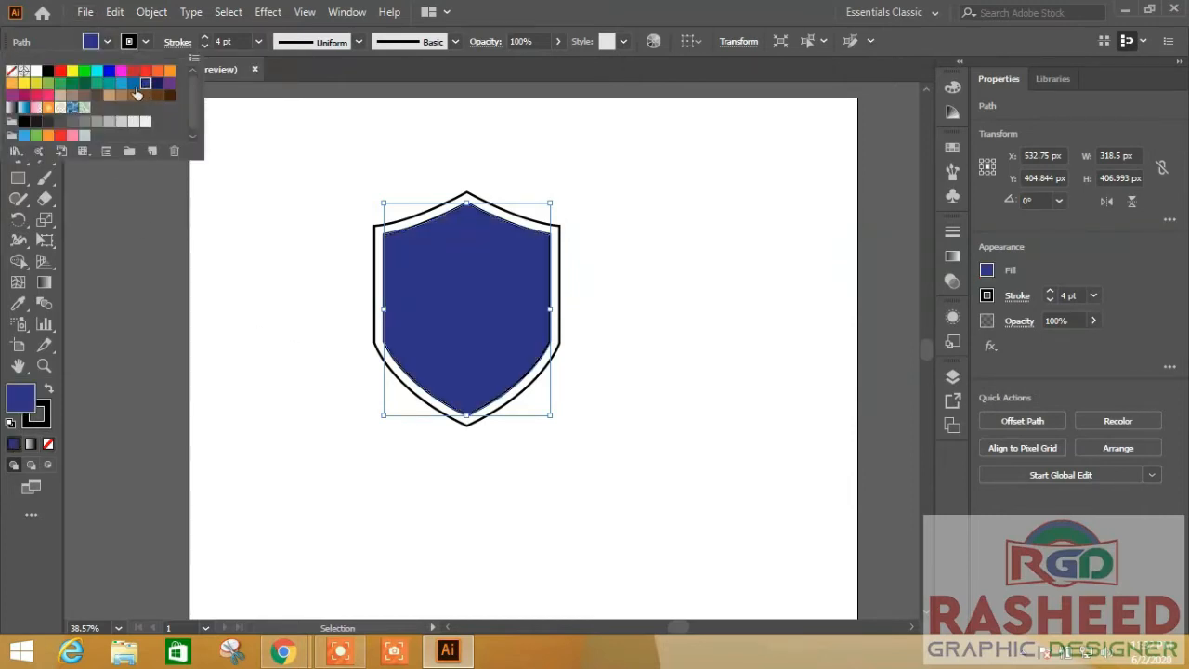
{"action": "left_click", "coordinate": [134, 86]}
{"action": "left_click", "coordinate": [302, 286]}
{"action": "left_click", "coordinate": [302, 286]}
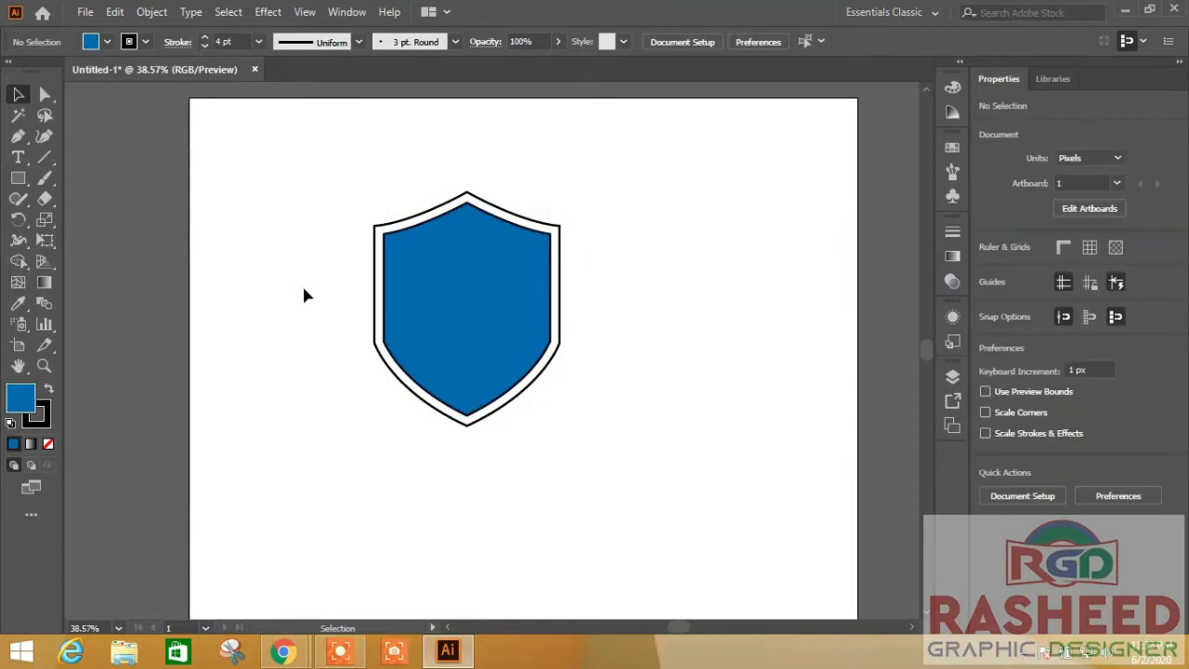
Fill the outer shield with red so it forms the border around the blue shield.
{"action": "left_click", "coordinate": [377, 226]}
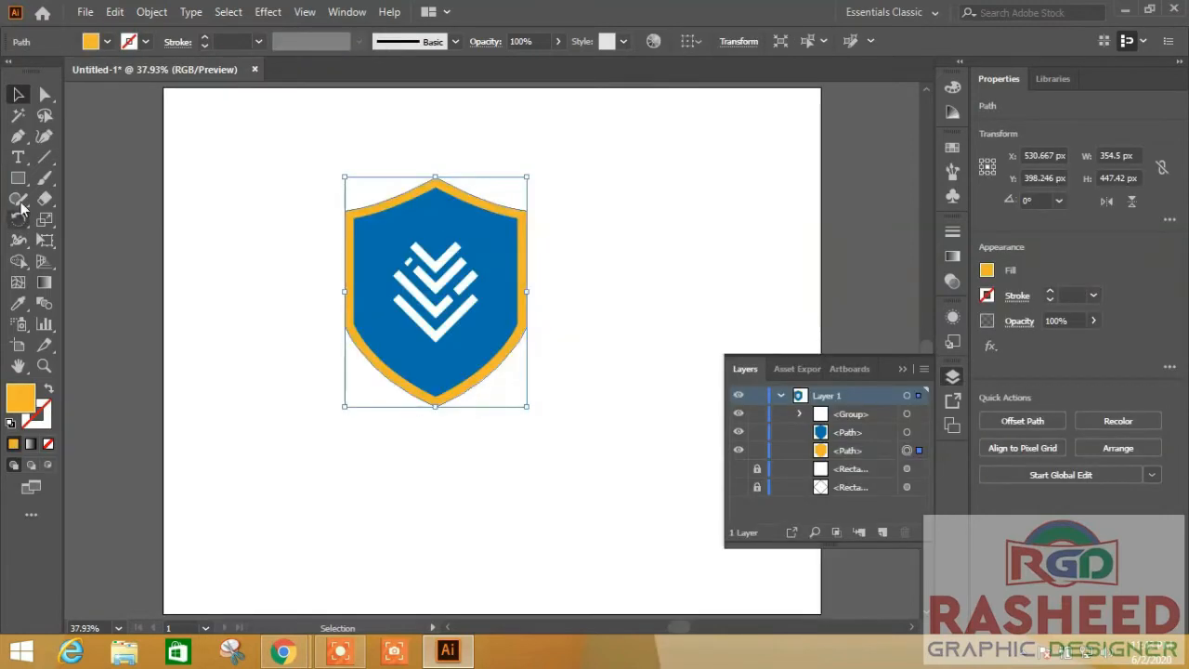
{"action": "left_click", "coordinate": [107, 42]}
{"action": "left_click", "coordinate": [137, 81]}
{"action": "left_click", "coordinate": [206, 290]}
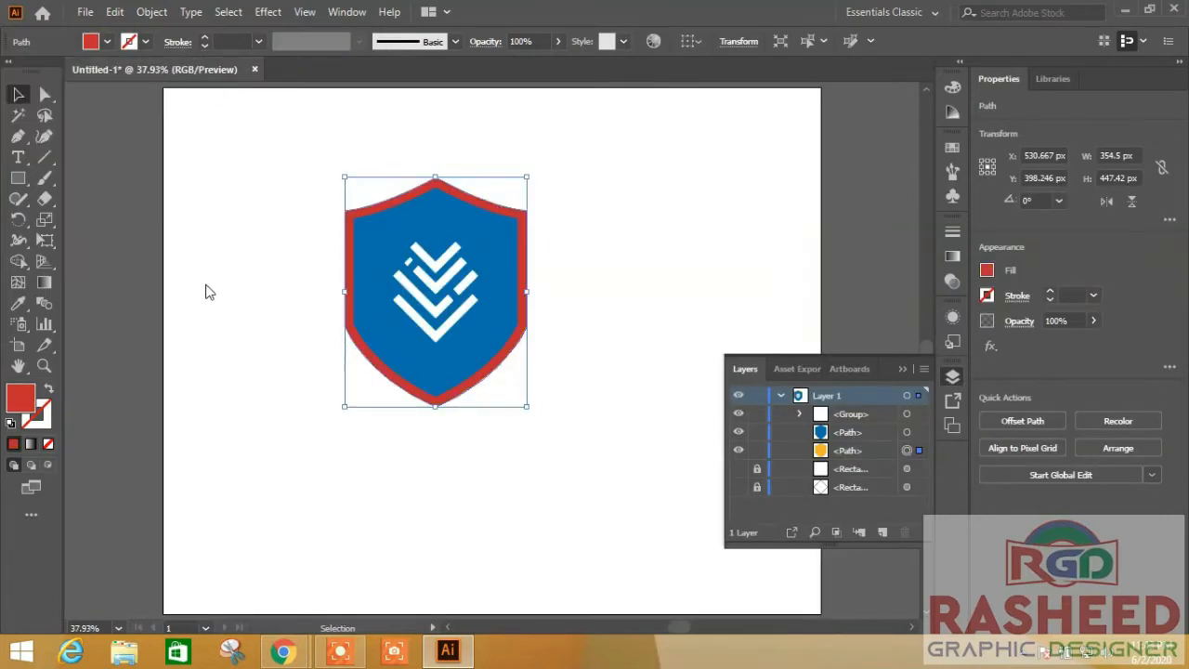
{"action": "left_click", "coordinate": [206, 291]}
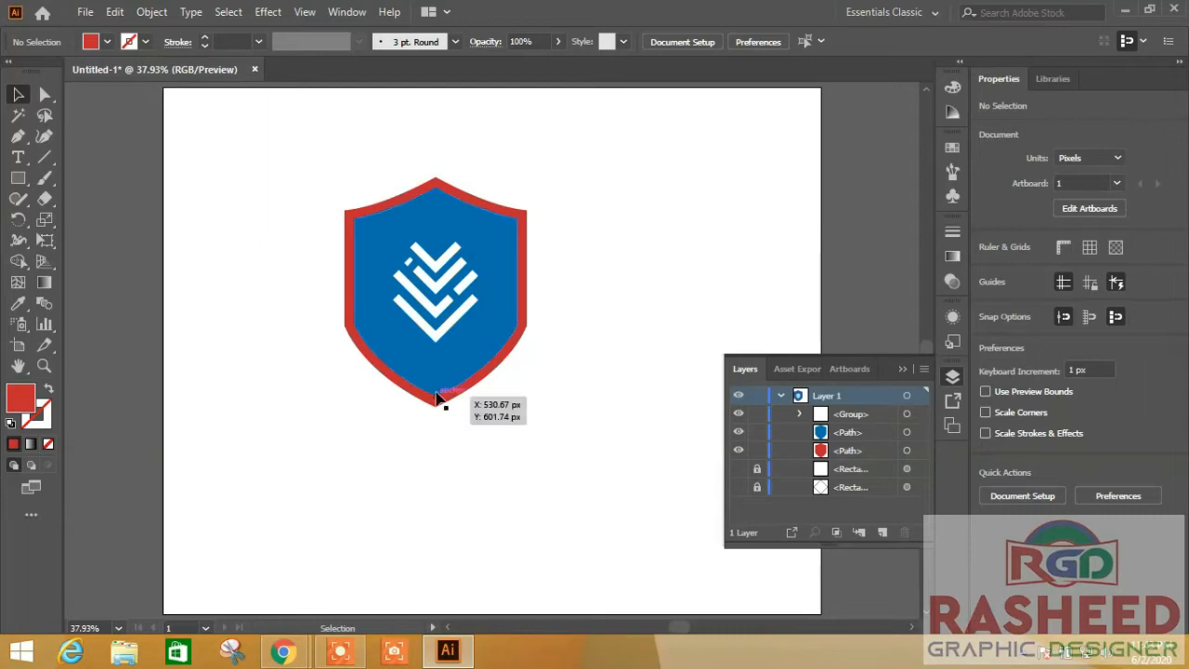
Create a five-pointed star with radii of 25 px and 50 px beside the shield and fill it black.
{"action": "left_click", "coordinate": [433, 289]}
{"action": "left_click", "coordinate": [398, 476]}
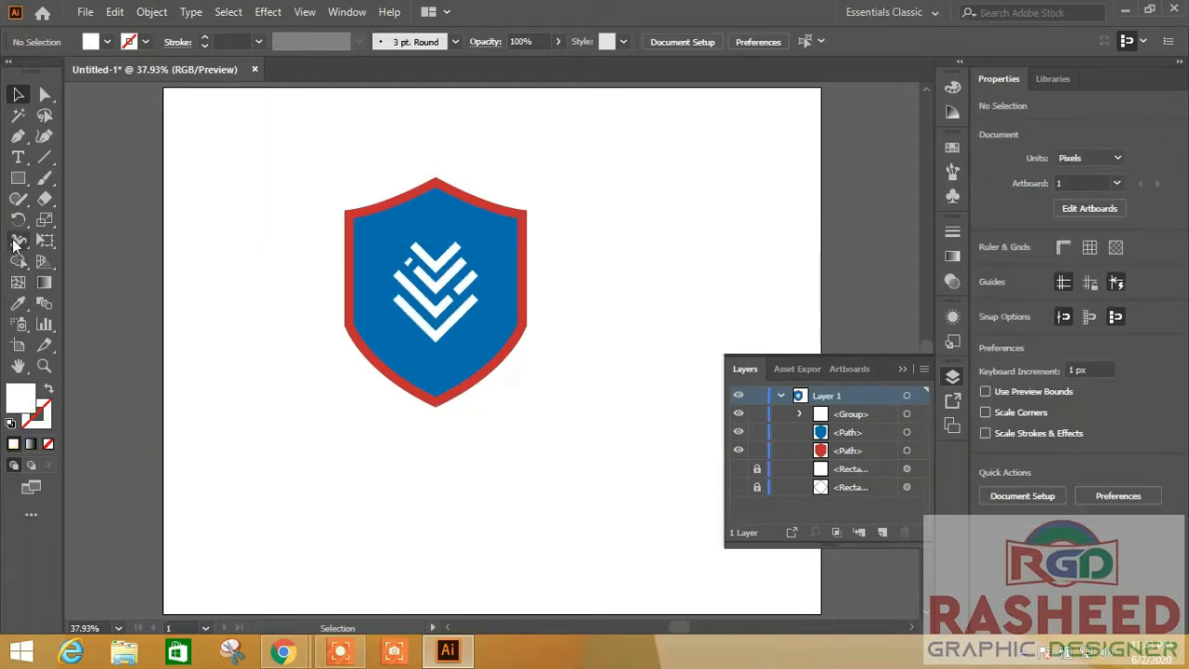
{"action": "left_click", "coordinate": [18, 178]}
{"action": "left_click", "coordinate": [66, 261]}
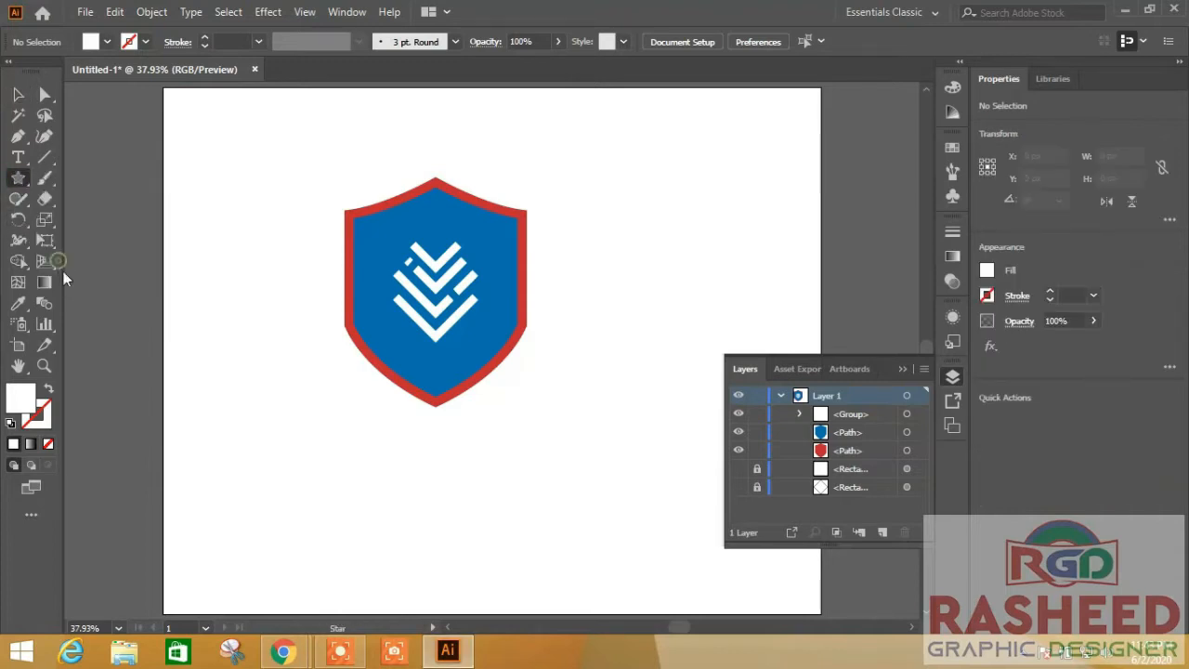
{"action": "left_click", "coordinate": [216, 319]}
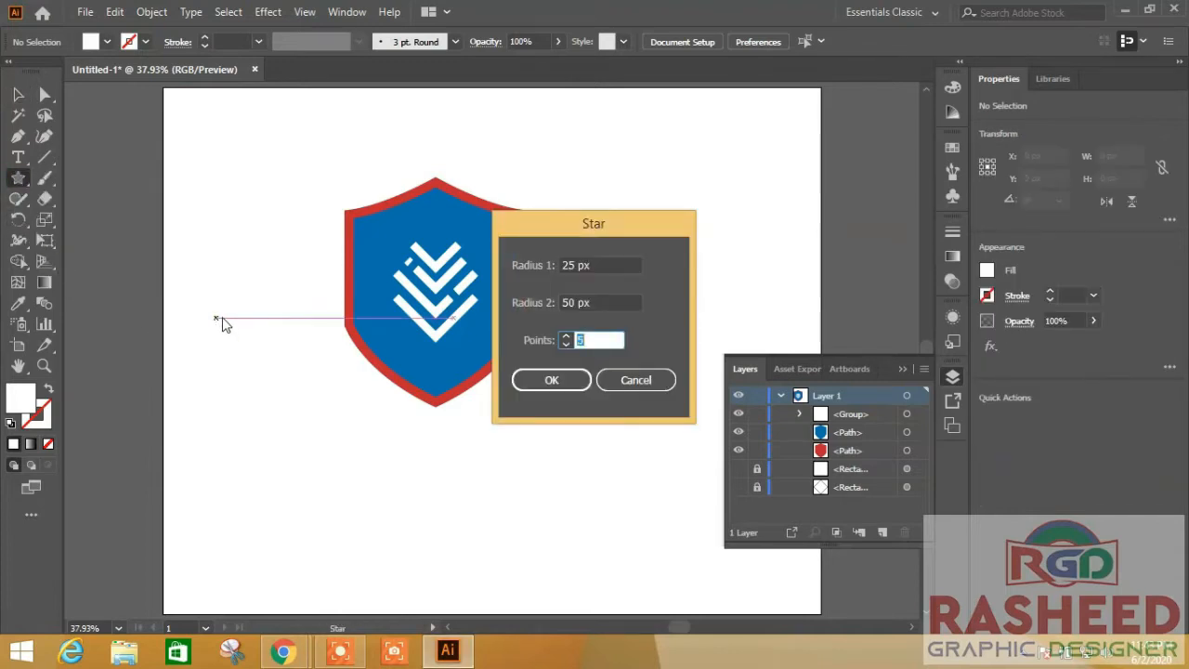
{"action": "left_click", "coordinate": [552, 380]}
{"action": "left_click", "coordinate": [105, 44]}
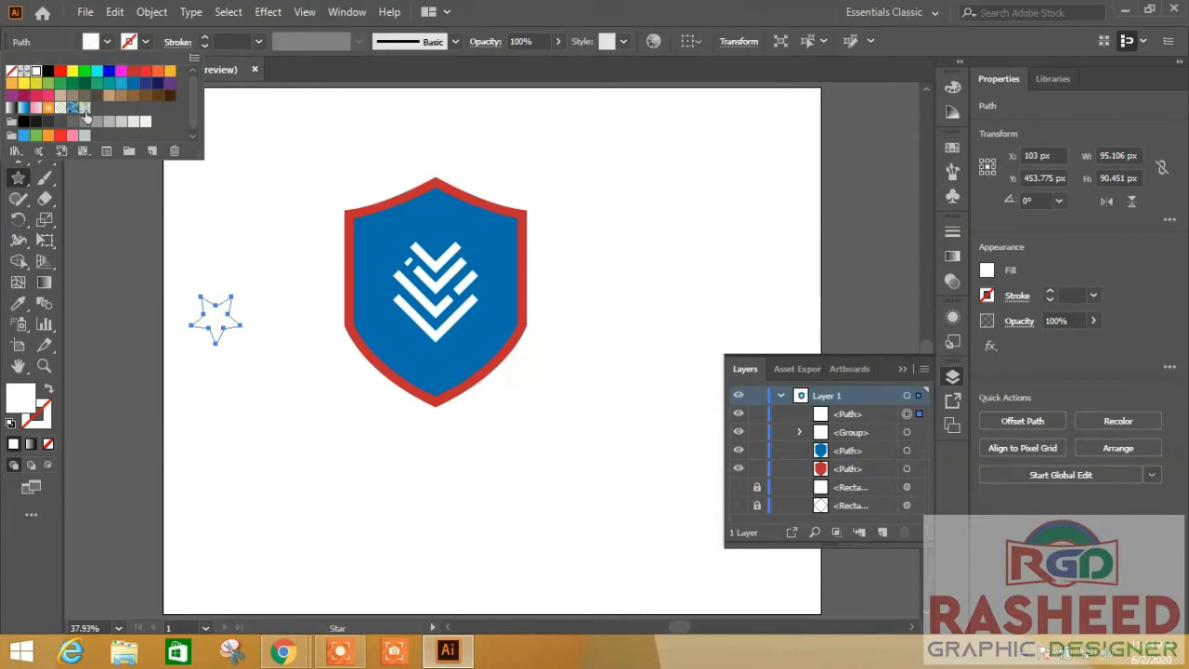
{"action": "left_click", "coordinate": [49, 71]}
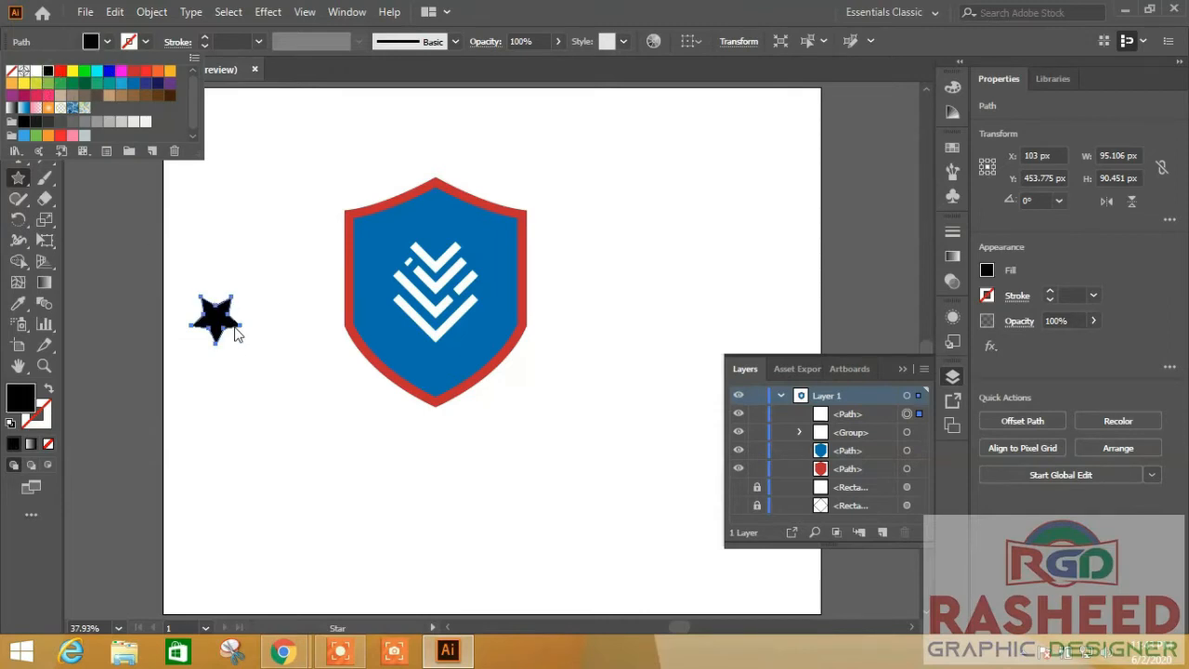
{"action": "left_click", "coordinate": [17, 94]}
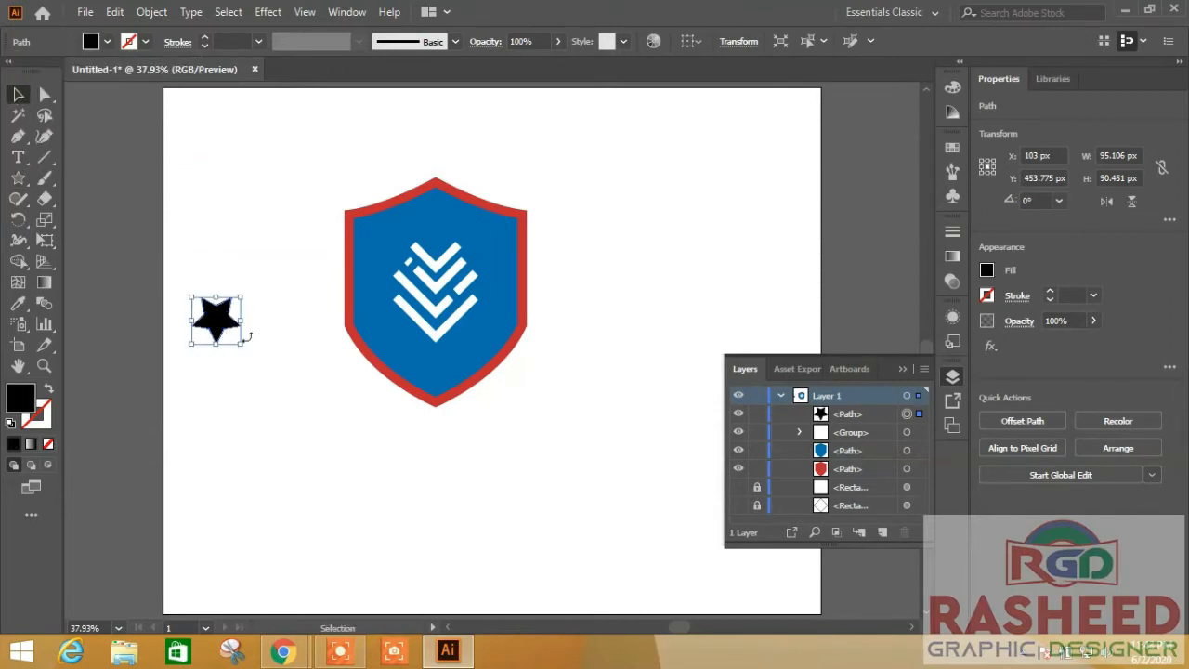
Arrange three copies of the star diagonally below the shield's left side, scaling the middle one to about 42.5 px wide and the upper one smaller.
{"action": "left_click_drag", "start_coordinate": [214, 321], "coordinate": [234, 372]}
{"action": "left_click_drag", "start_coordinate": [263, 410], "coordinate": [247, 407]}
{"action": "left_click", "coordinate": [251, 418]}
{"action": "mouse_move", "coordinate": [293, 453]}
{"action": "left_mouse_down"}
{"action": "mouse_move", "coordinate": [325, 457]}
{"action": "mouse_move", "coordinate": [280, 438]}
{"action": "left_mouse_up"}
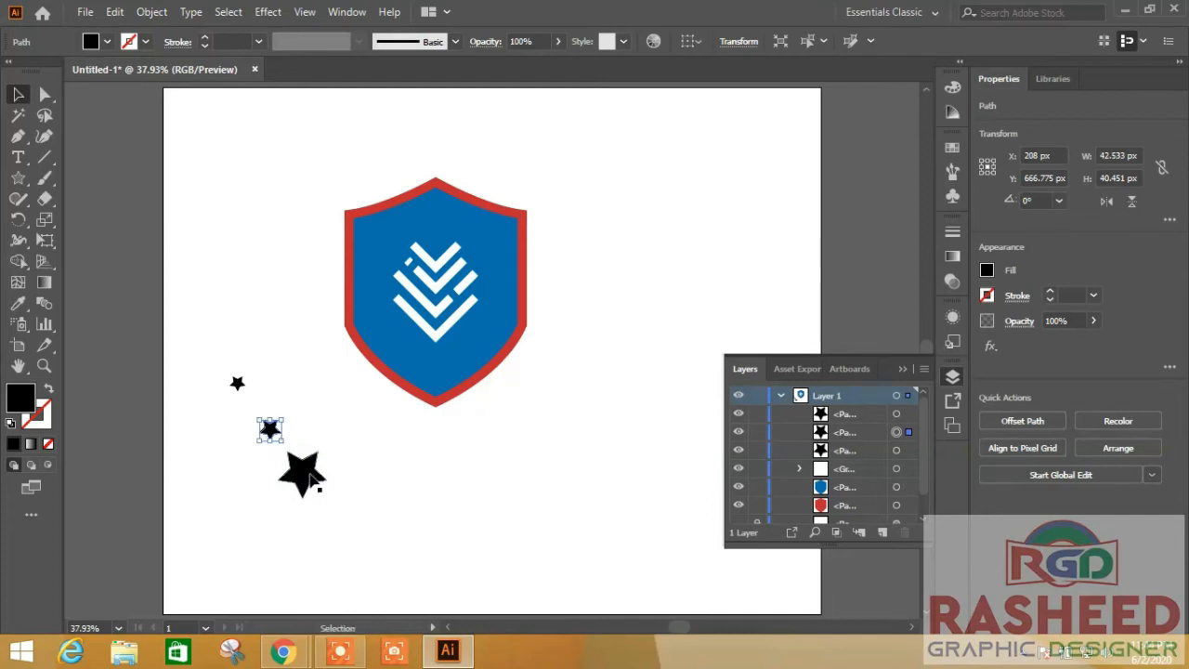
Shrink the largest star to 46 px wide and move the outer stars close to the middle one in a diagonal row.
{"action": "left_click", "coordinate": [314, 478]}
{"action": "left_click_drag", "start_coordinate": [324, 494], "coordinate": [289, 457]}
{"action": "left_click_drag", "start_coordinate": [238, 383], "coordinate": [261, 411]}
{"action": "left_click", "coordinate": [349, 463]}
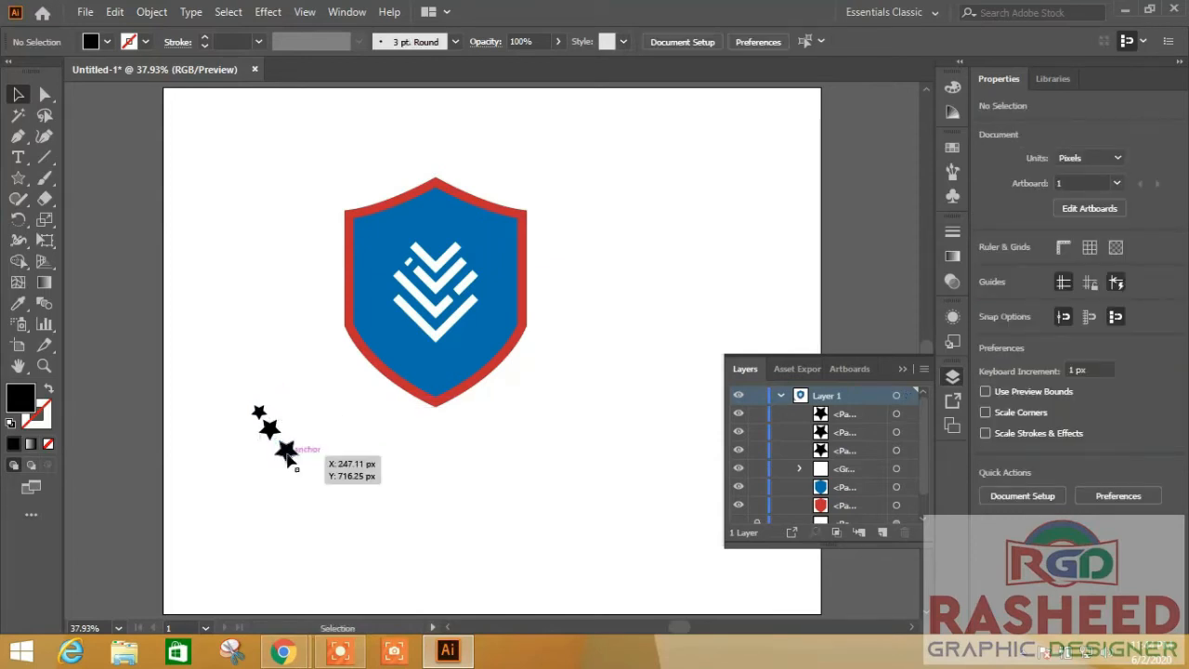
{"action": "left_click_drag", "start_coordinate": [286, 452], "coordinate": [280, 447]}
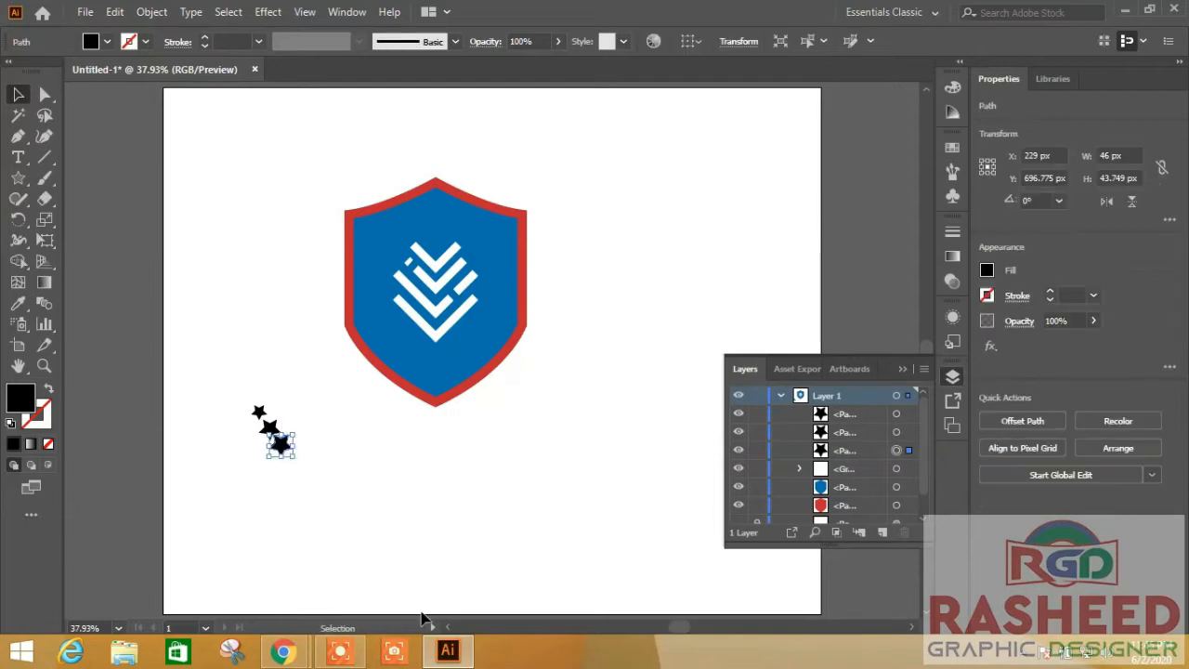
Nudge the lowest star down and right to X 235 px, Y 702.775 px to even out the row's spacing.
{"action": "key", "text": "Down"}
{"action": "key", "text": "Down"}
{"action": "key", "text": "Down"}
{"action": "key", "text": "Down"}
{"action": "key", "text": "Down"}
{"action": "scroll", "coordinate": [423, 618], "scroll_direction": "down", "scroll_amount": 5}
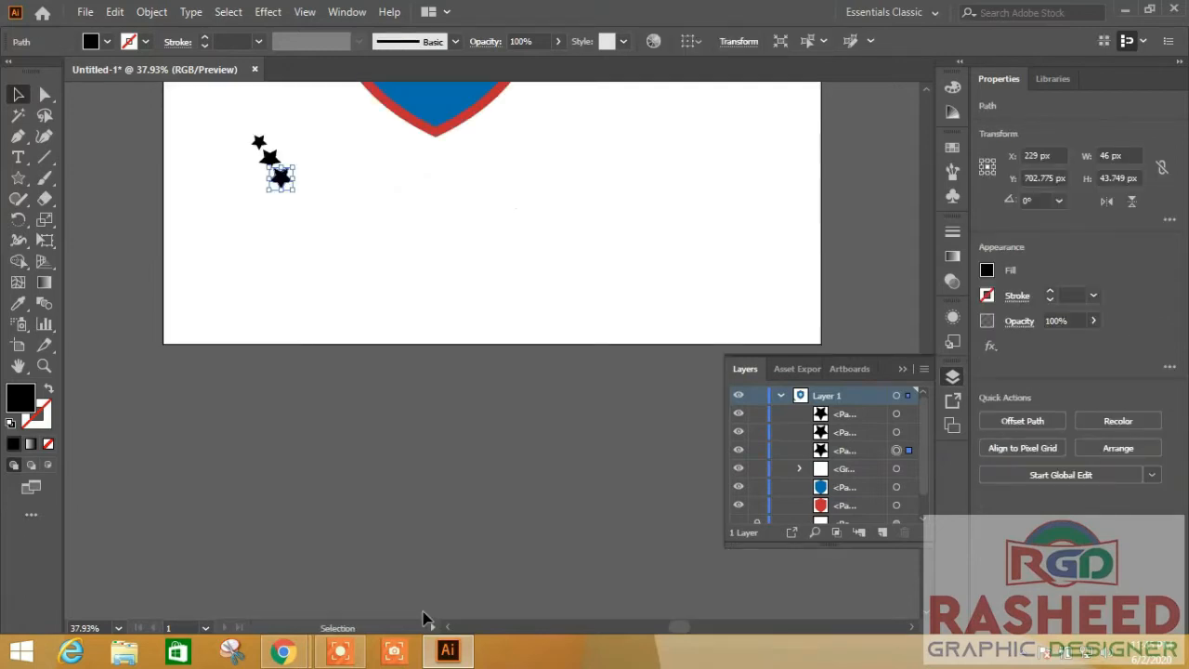
{"action": "scroll", "coordinate": [423, 618], "scroll_direction": "up", "scroll_amount": 5}
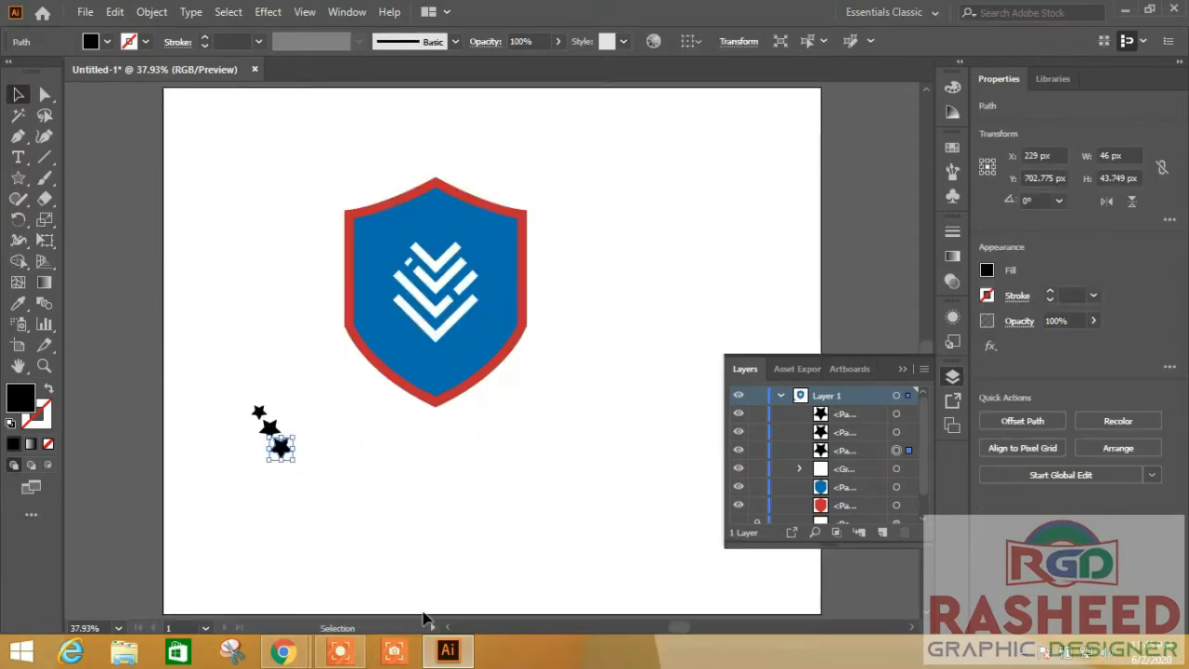
{"action": "key", "text": "Right"}
{"action": "key", "text": "Right"}
{"action": "key", "text": "Right"}
{"action": "key", "text": "Right"}
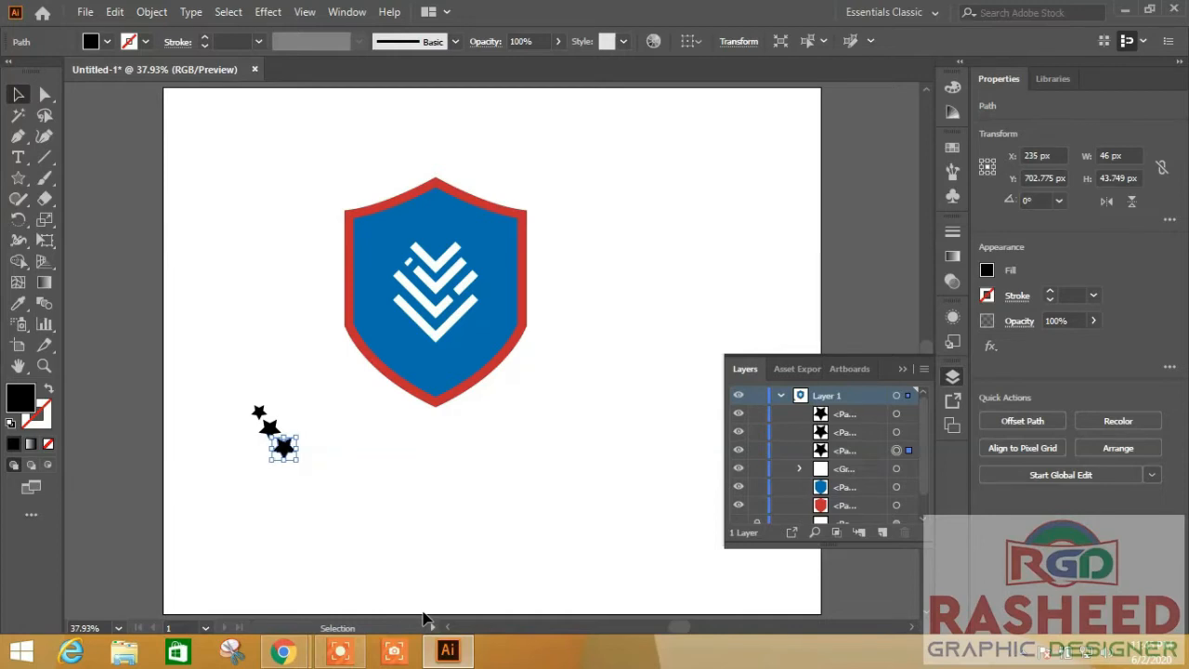
{"action": "left_click", "coordinate": [481, 558]}
Group the three stars and place them along the shield's lower-left inner edge, rotated about 6.11°.
{"action": "left_click_drag", "start_coordinate": [313, 393], "coordinate": [227, 481]}
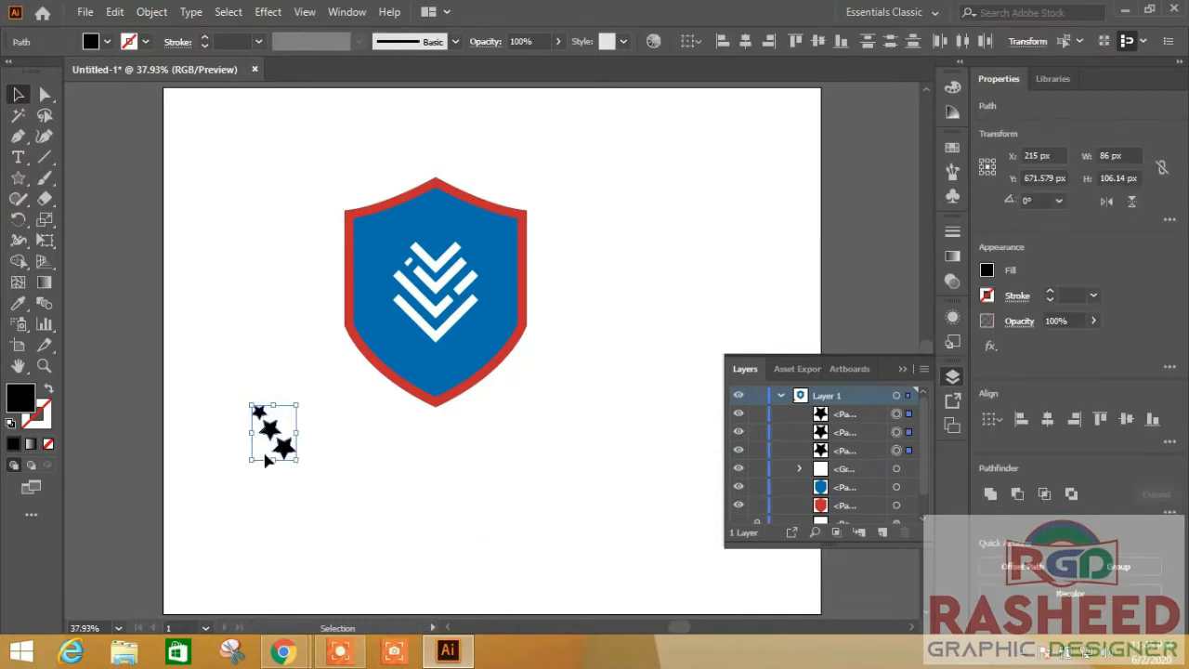
{"action": "key", "text": "ctrl+g"}
{"action": "left_click_drag", "start_coordinate": [271, 434], "coordinate": [367, 303]}
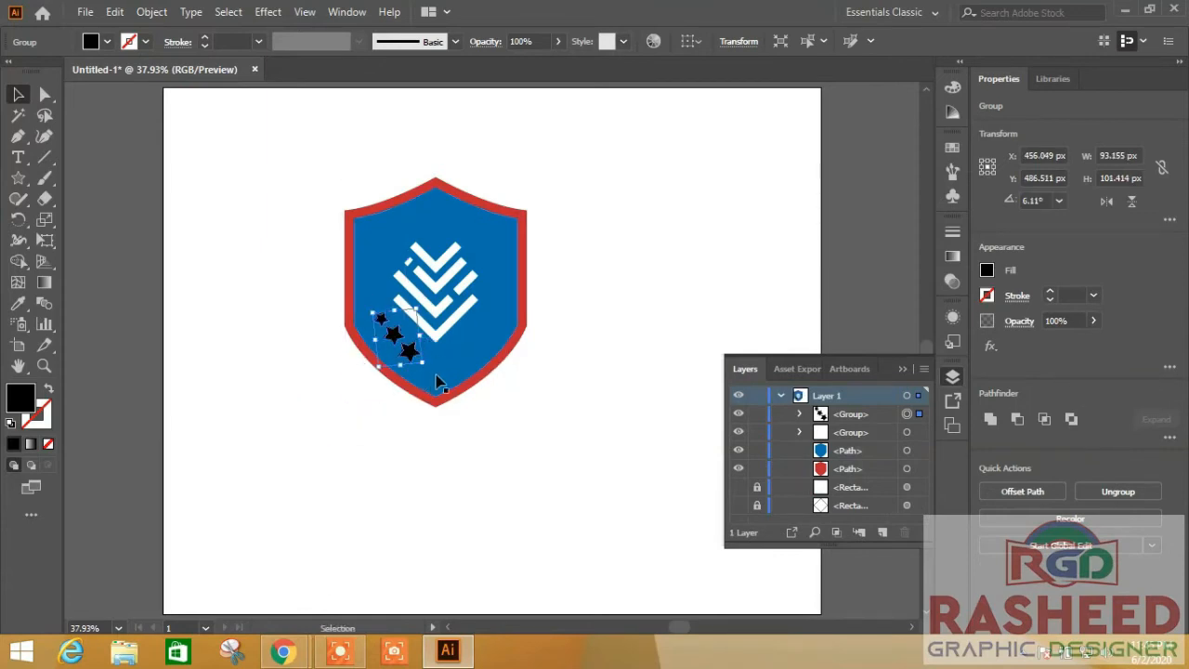
Create a reflected copy of the star group across the vertical axis.
{"action": "right_click", "coordinate": [397, 345]}
{"action": "mouse_move", "coordinate": [464, 236]}
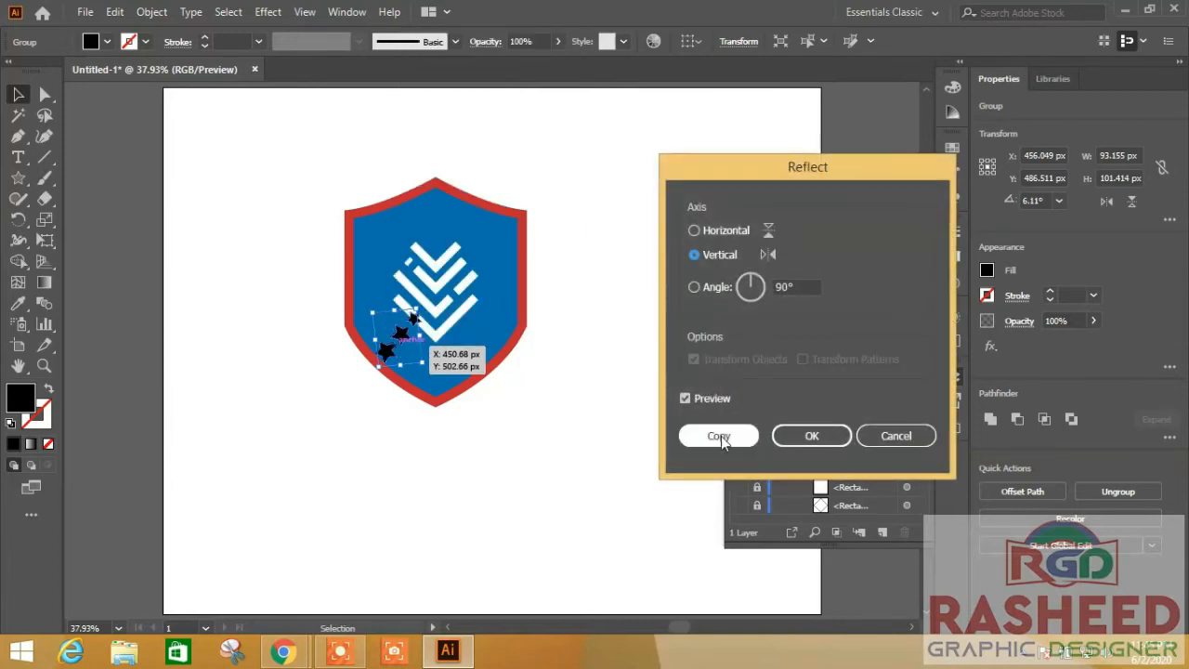
{"action": "left_click", "coordinate": [718, 441]}
Nudge the mirrored star group right to X 603.049 px so it sits along the shield's lower-right inner edge.
{"action": "key", "text": "Right"}
{"action": "key", "text": "Right"}
{"action": "key", "text": "Right"}
{"action": "key", "text": "Right"}
{"action": "key", "text": "Right"}
{"action": "key", "text": "Right"}
{"action": "key", "text": "Right"}
{"action": "key", "text": "Right"}
{"action": "key", "text": "Right"}
{"action": "key", "text": "Right"}
{"action": "key", "text": "Right"}
{"action": "key", "text": "Right"}
{"action": "key", "text": "Right"}
{"action": "key", "text": "Right"}
{"action": "key", "text": "Right"}
{"action": "key", "text": "Right"}
{"action": "key", "text": "Right"}
{"action": "key", "text": "Right"}
{"action": "key", "text": "Right"}
{"action": "key", "text": "Right"}
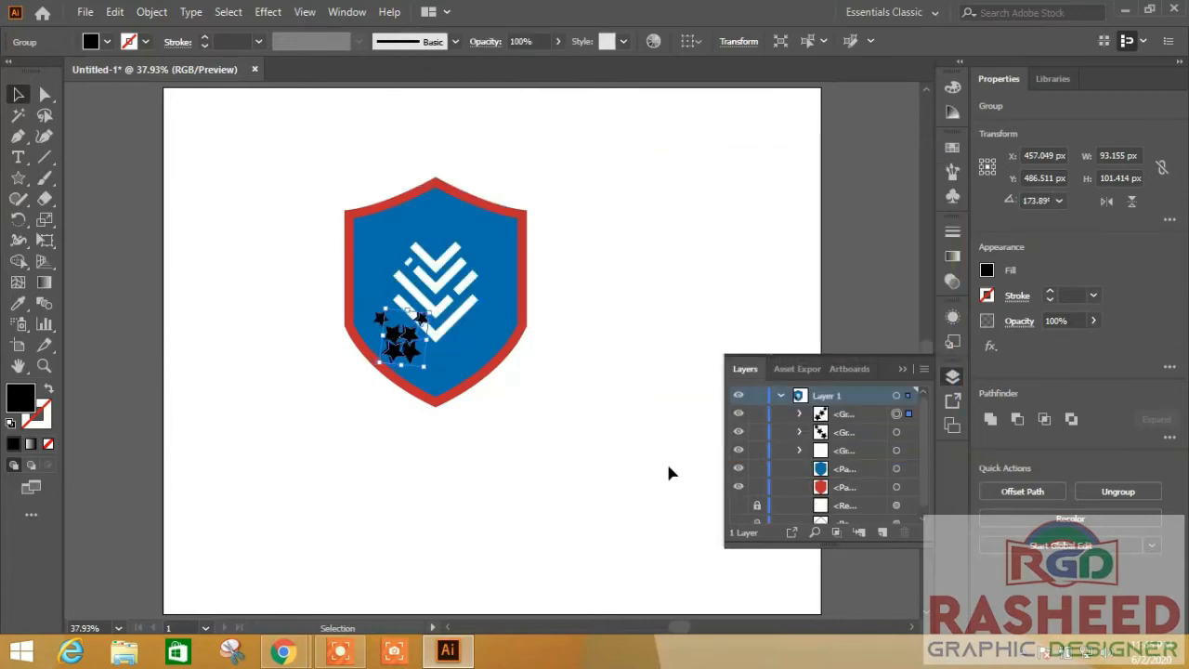
{"action": "key", "text": "Right"}
{"action": "key", "text": "Right"}
{"action": "key", "text": "Right"}
{"action": "key", "text": "Right"}
{"action": "key", "text": "Right"}
{"action": "key", "text": "Right"}
{"action": "key", "text": "Right"}
{"action": "key", "text": "Right"}
{"action": "key", "text": "Right"}
{"action": "key", "text": "Right"}
{"action": "key", "text": "Right"}
{"action": "key", "text": "Right"}
{"action": "key", "text": "Right"}
{"action": "key", "text": "Right"}
{"action": "key", "text": "Right"}
{"action": "key", "text": "Right"}
{"action": "key", "text": "Right"}
{"action": "key", "text": "Right"}
{"action": "key", "text": "Right"}
{"action": "key", "text": "Right"}
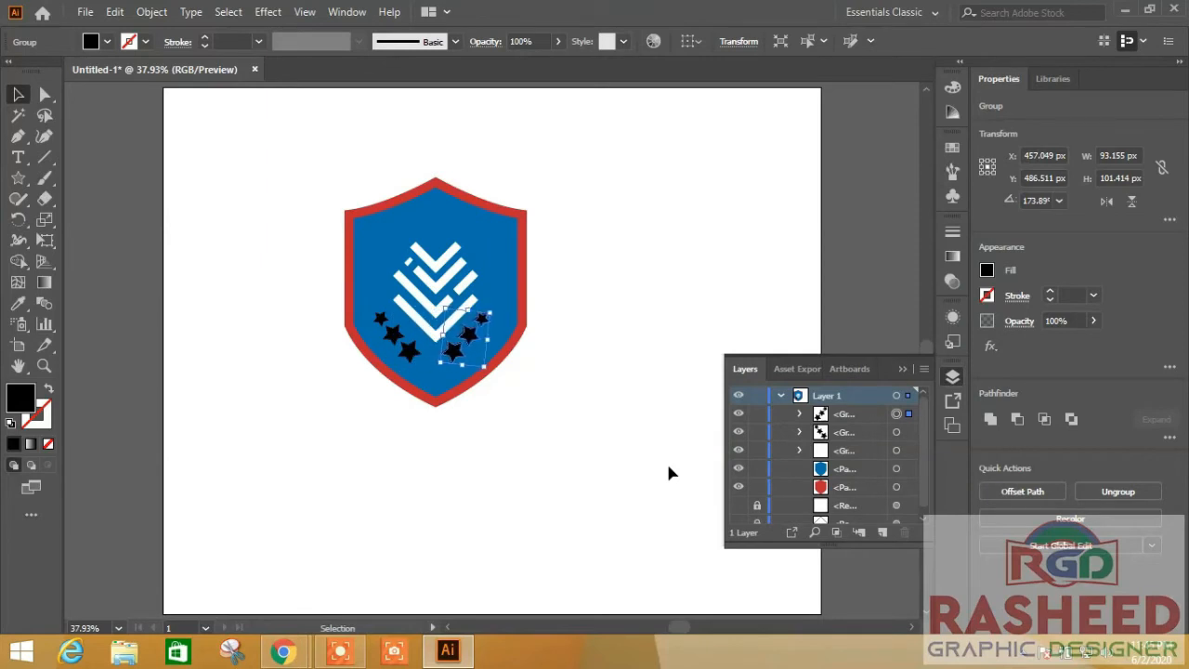
{"action": "key", "text": "Right"}
{"action": "key", "text": "Right"}
{"action": "key", "text": "Right"}
{"action": "key", "text": "Right"}
{"action": "key", "text": "Right"}
{"action": "key", "text": "Right"}
{"action": "key", "text": "Right"}
{"action": "key", "text": "Right"}
{"action": "key", "text": "Right"}
{"action": "key", "text": "Right"}
{"action": "key", "text": "Right"}
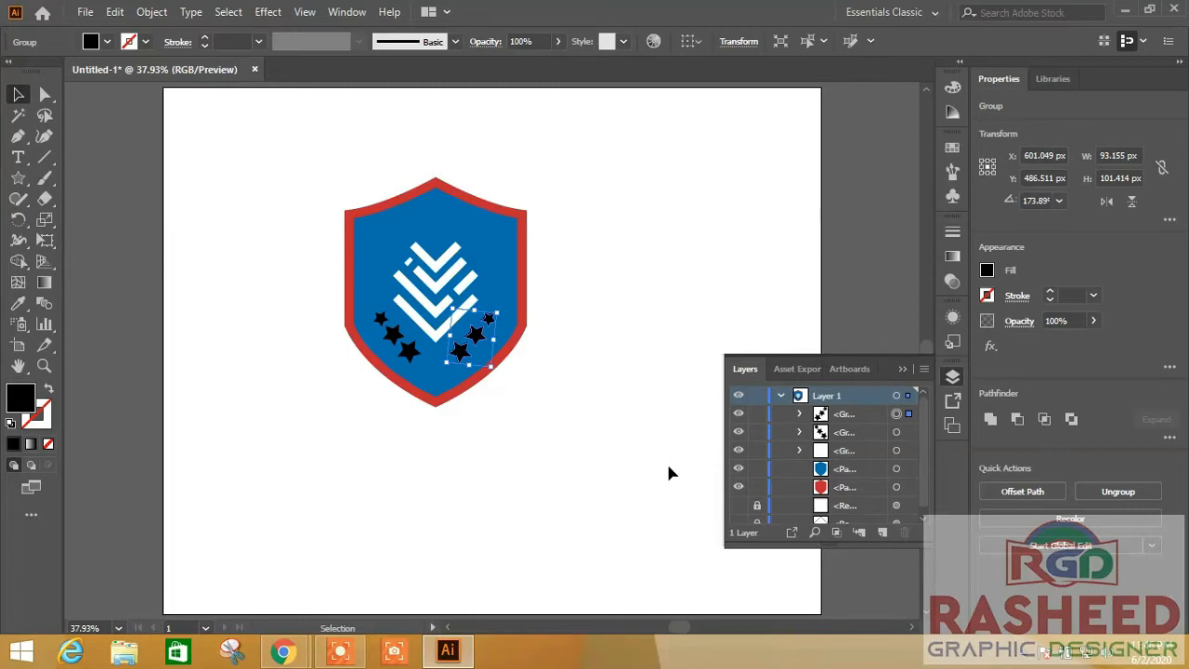
{"action": "key", "text": "Left"}
{"action": "key", "text": "Right"}
{"action": "key", "text": "Right"}
{"action": "left_click", "coordinate": [669, 465]}
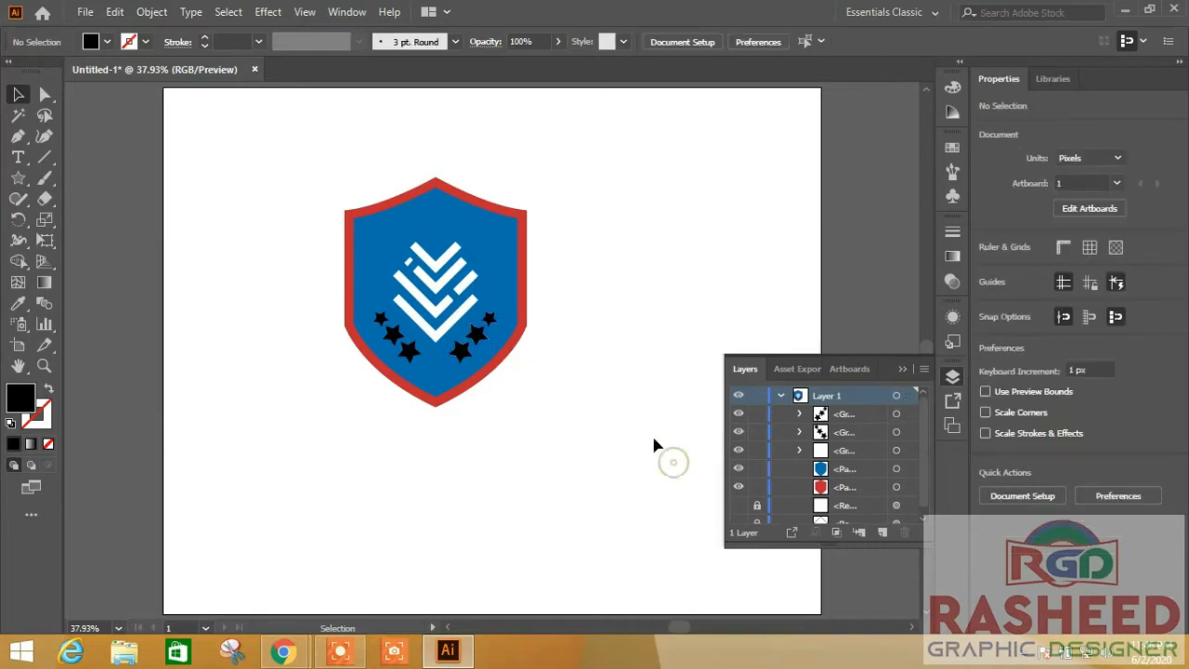
Group the left and right star groups together.
{"action": "left_click", "coordinate": [483, 323]}
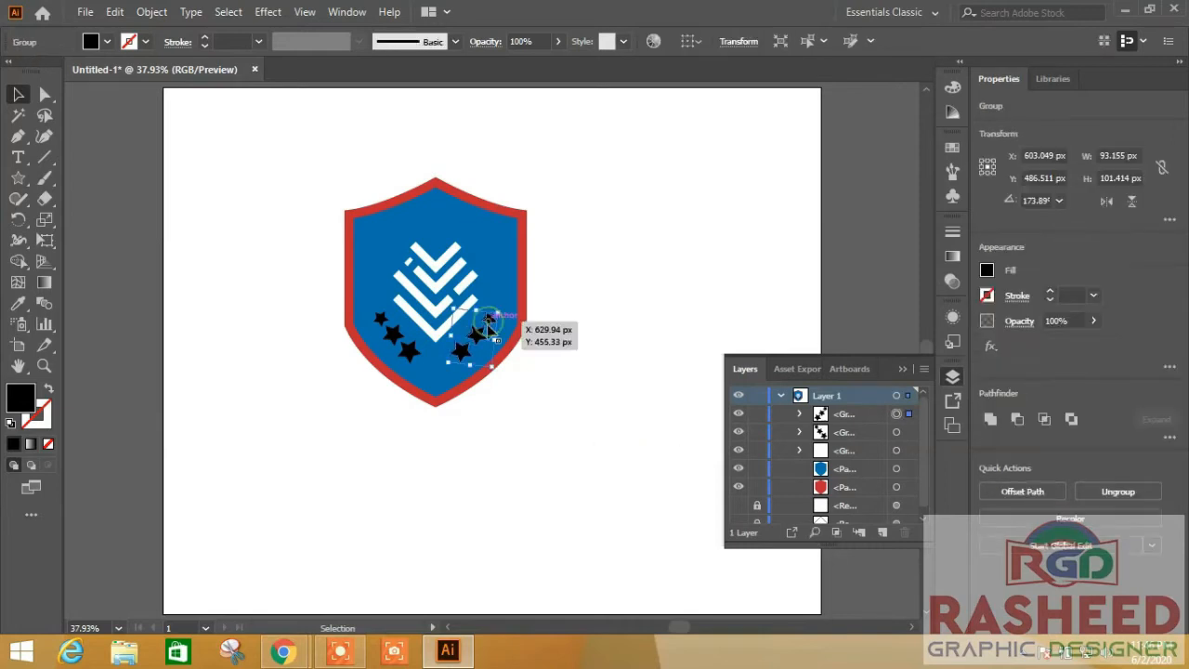
{"action": "left_click", "coordinate": [406, 354], "text": "shift"}
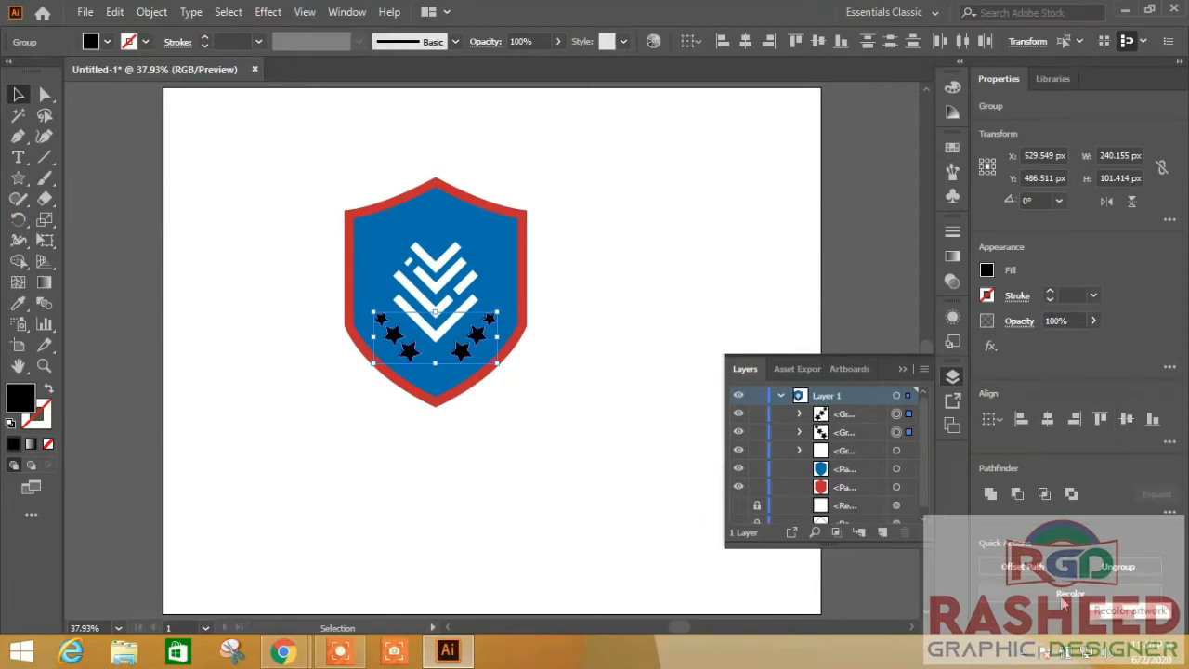
{"action": "key", "text": "ctrl+g"}
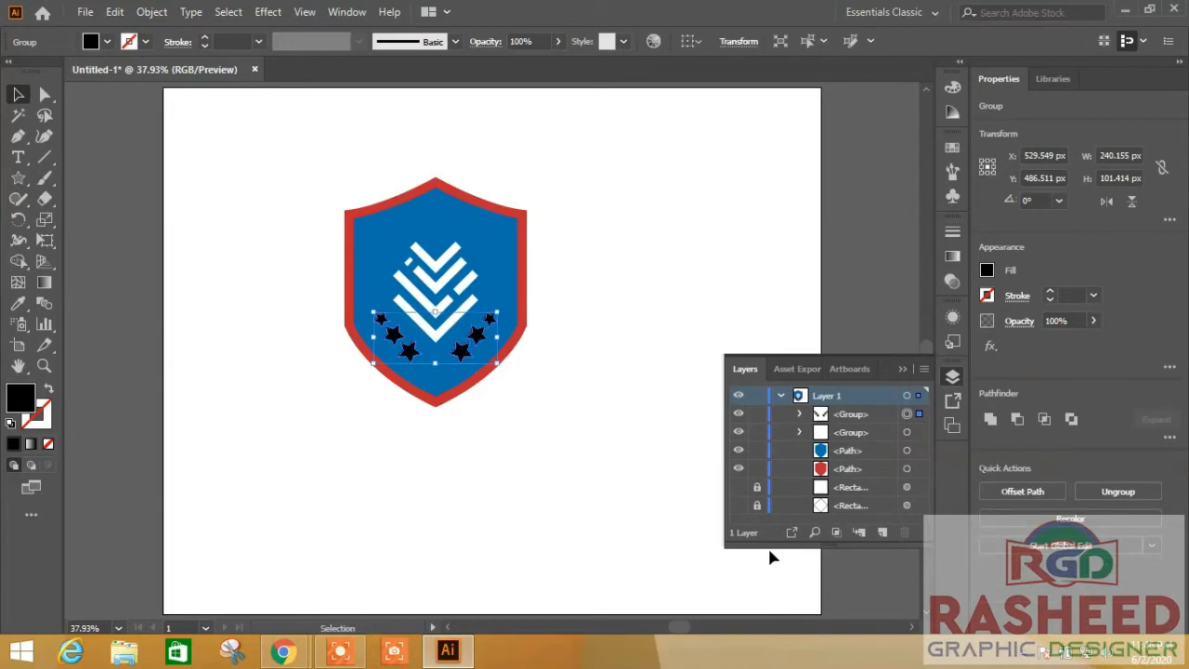
Select the shield, chevron emblem and star group and centre them on each other horizontally.
{"action": "left_click_drag", "start_coordinate": [600, 172], "coordinate": [317, 409]}
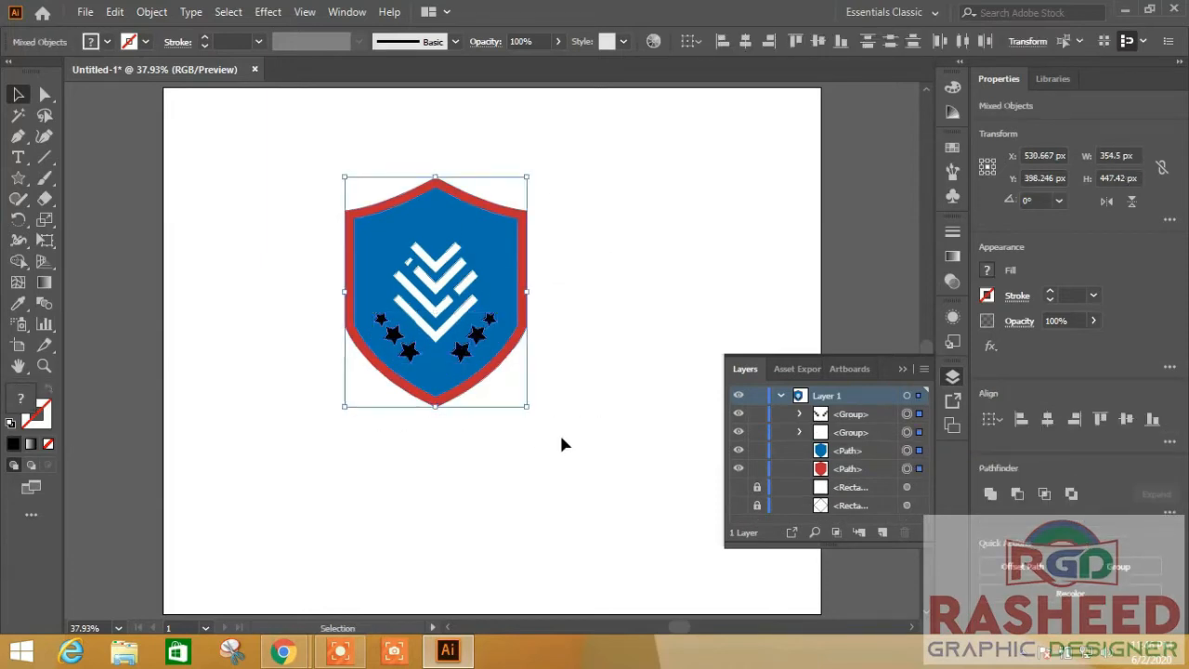
{"action": "left_click", "coordinate": [704, 478]}
{"action": "left_click", "coordinate": [472, 343]}
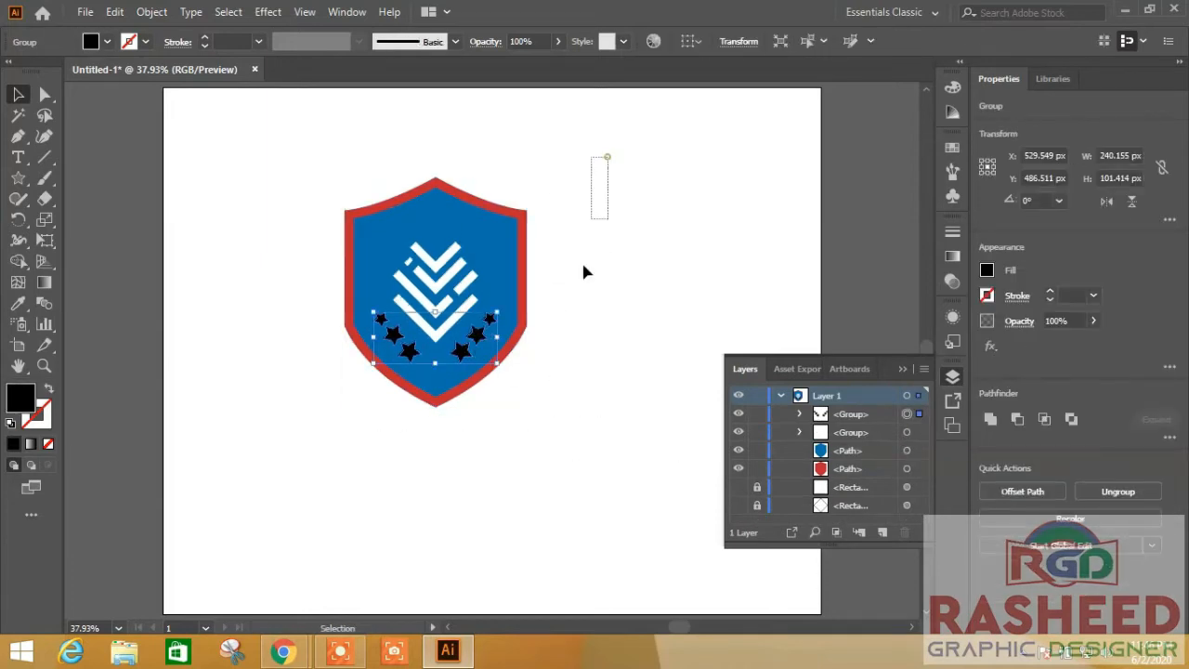
{"action": "left_click_drag", "start_coordinate": [584, 271], "coordinate": [526, 469]}
{"action": "left_click", "coordinate": [569, 431]}
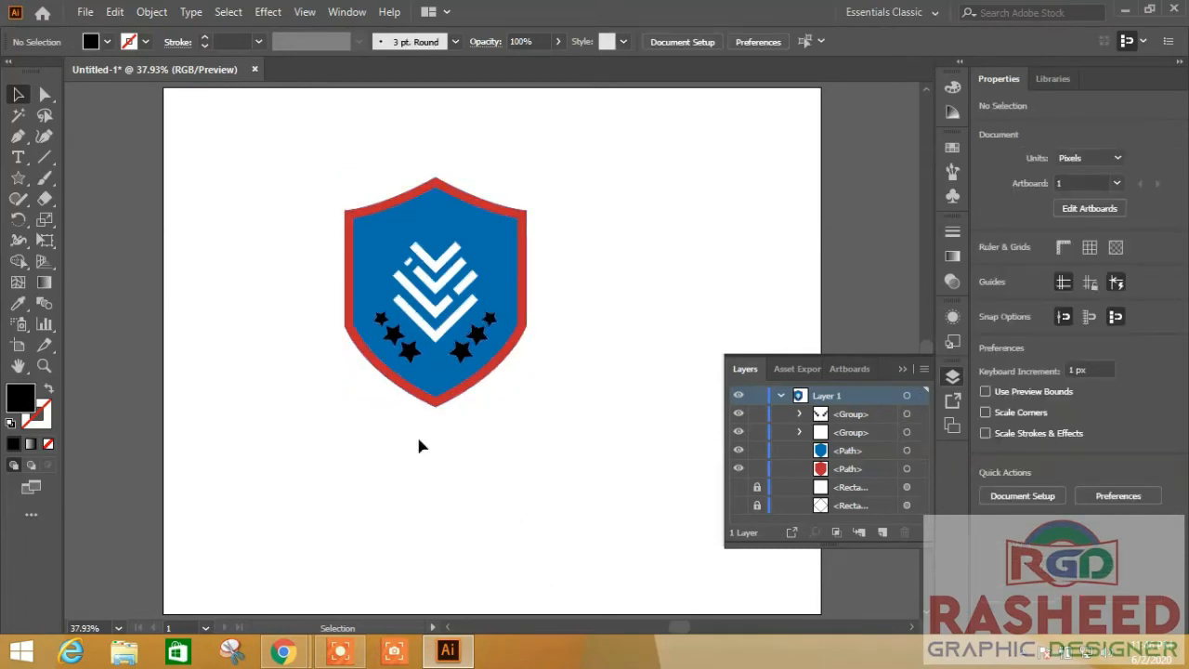
Draw a star about 63 px wide outside the shield and another about 58 px wide centred between the two star rows.
{"action": "left_click", "coordinate": [18, 178]}
{"action": "left_click_drag", "start_coordinate": [247, 379], "coordinate": [265, 396]}
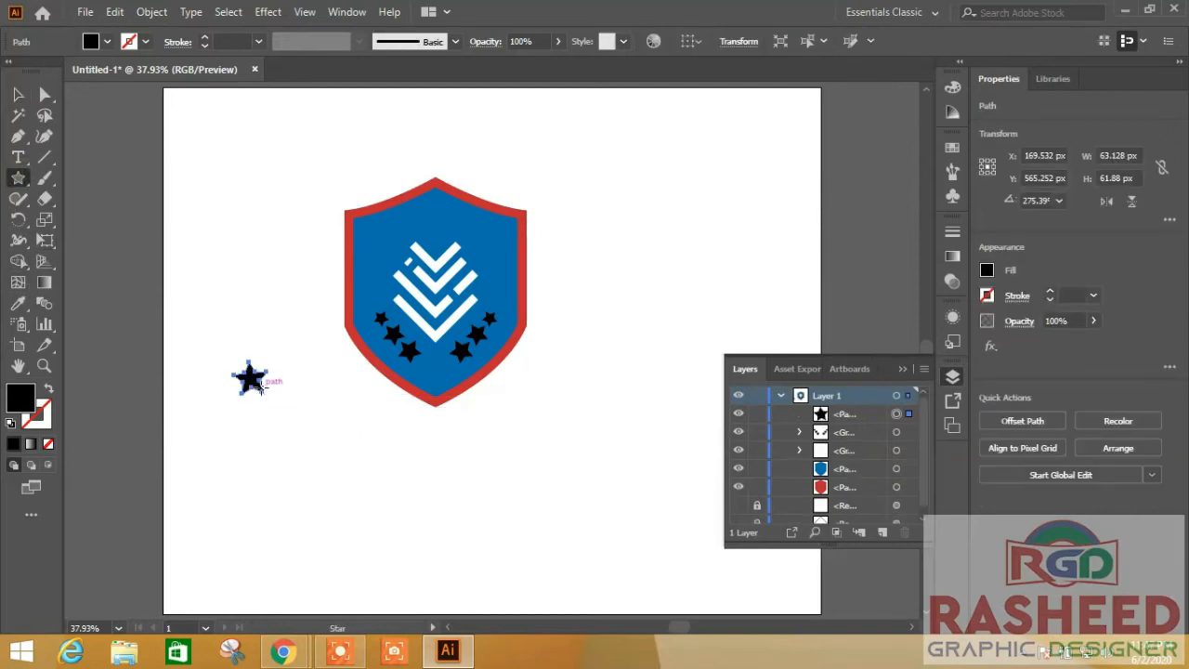
{"action": "left_click_drag", "start_coordinate": [321, 463], "coordinate": [438, 370]}
{"action": "left_click", "coordinate": [18, 113]}
{"action": "left_click", "coordinate": [18, 93]}
{"action": "left_click", "coordinate": [503, 473]}
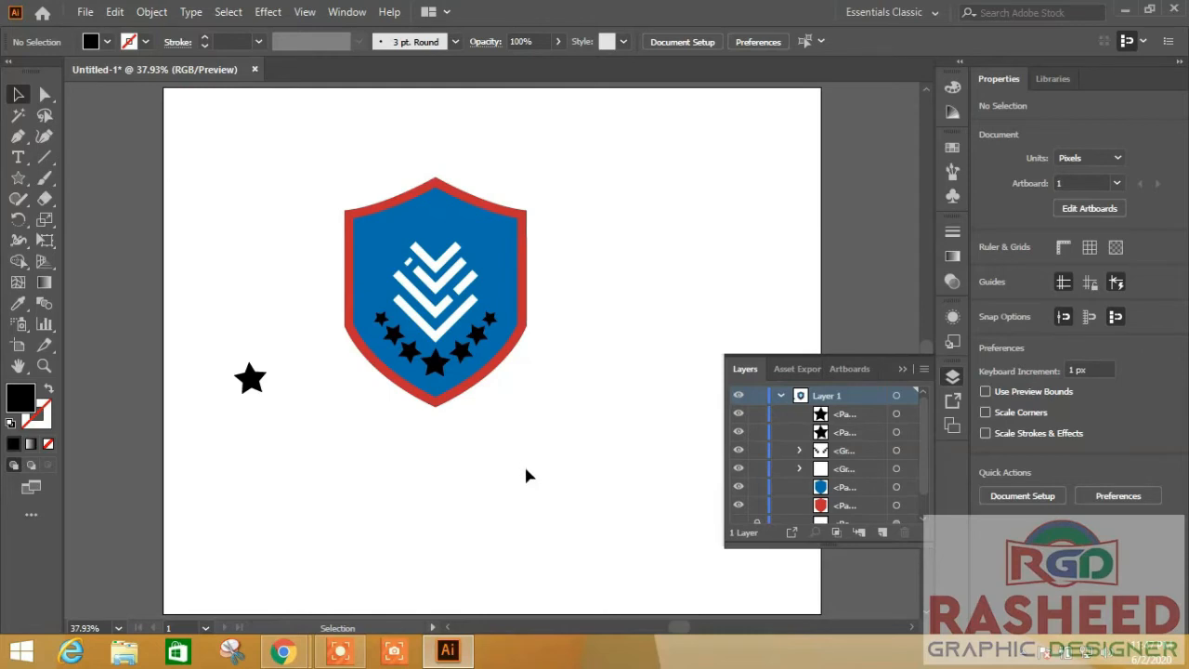
Fill the central star and the grouped star rows inside the shield with white.
{"action": "left_click", "coordinate": [431, 361]}
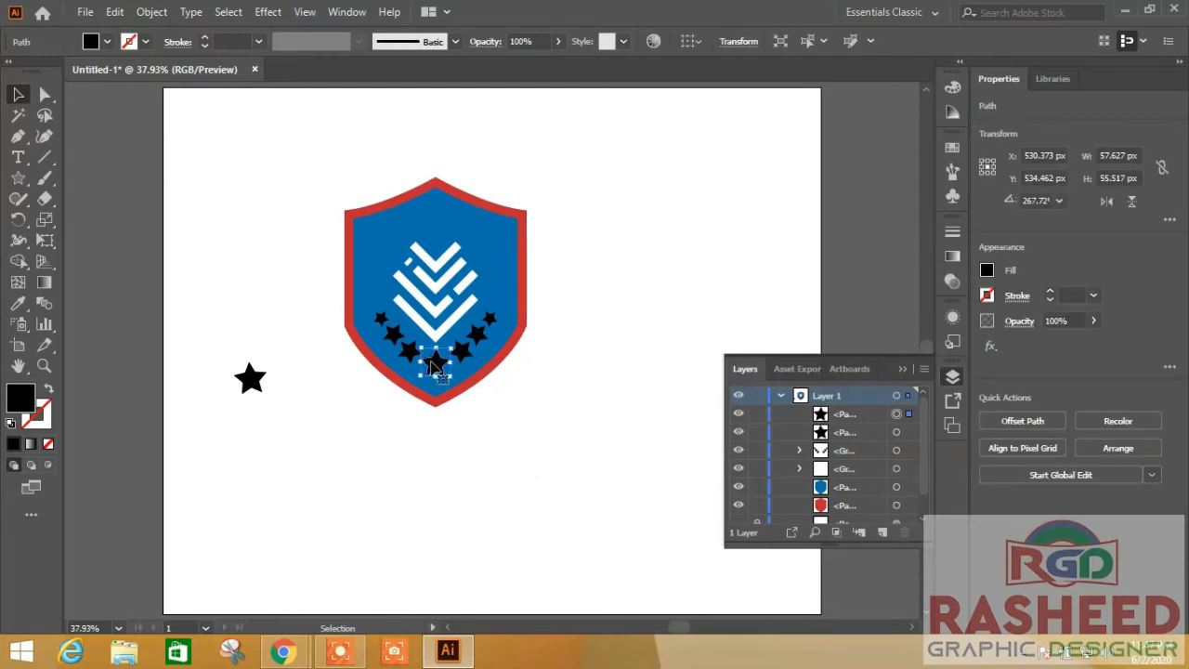
{"action": "left_click", "coordinate": [406, 356], "text": "ctrl"}
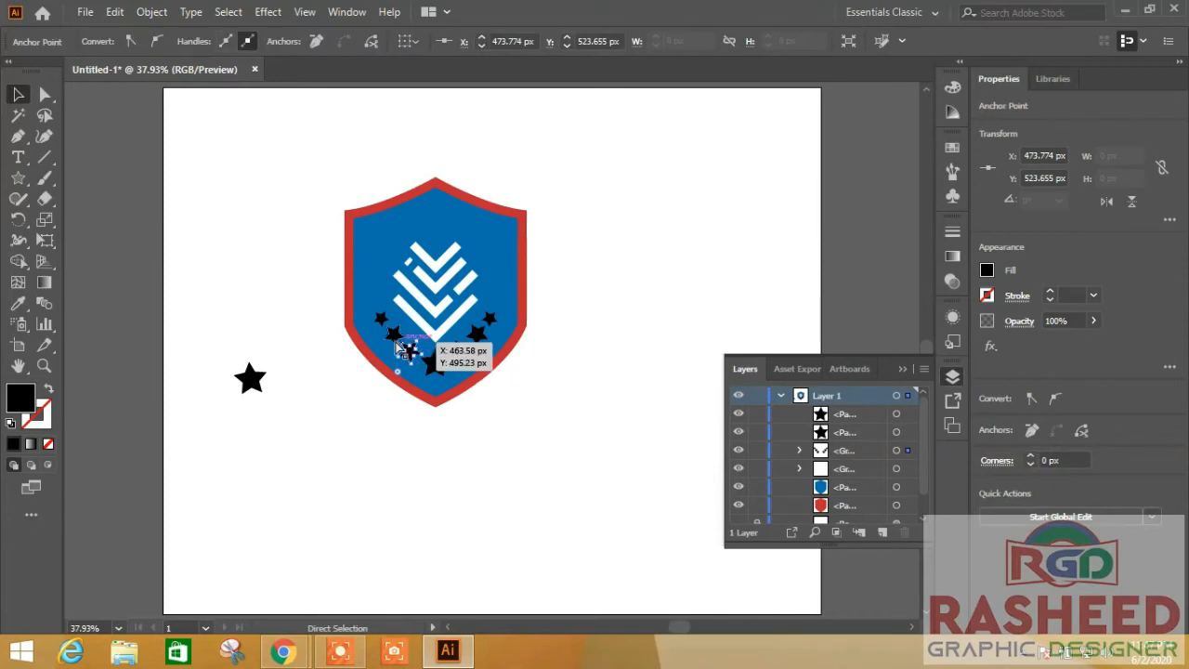
{"action": "left_click", "coordinate": [467, 473]}
{"action": "left_click", "coordinate": [437, 369]}
{"action": "left_click", "coordinate": [404, 357], "text": "shift"}
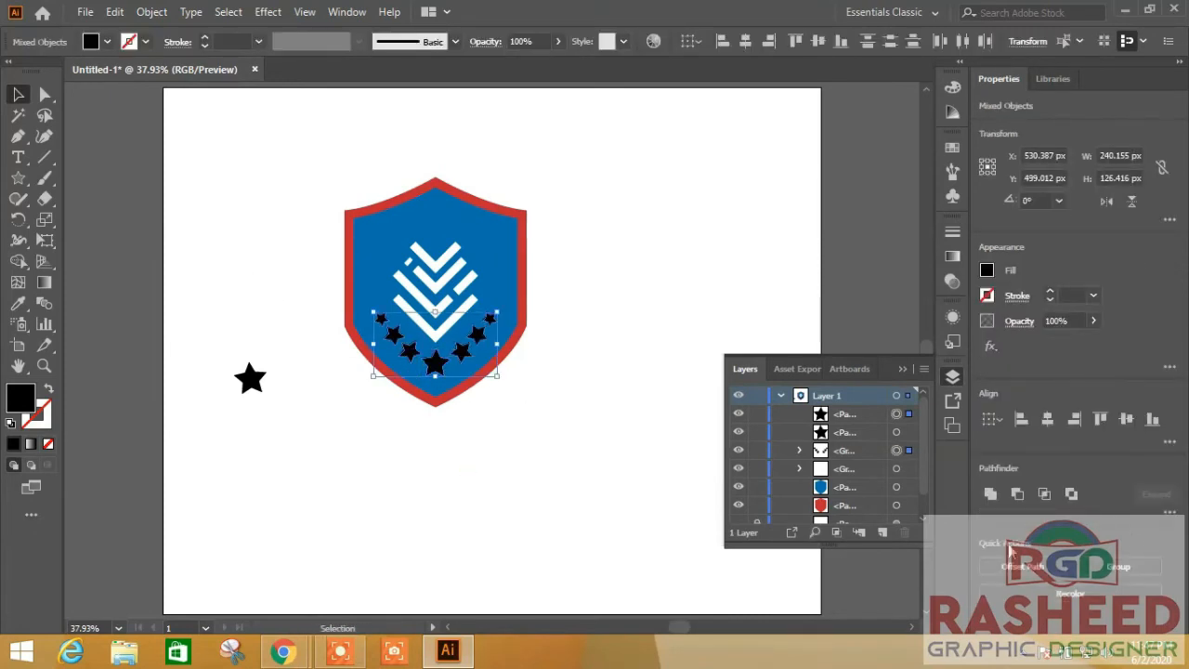
{"action": "left_click", "coordinate": [107, 42]}
{"action": "left_click", "coordinate": [36, 72]}
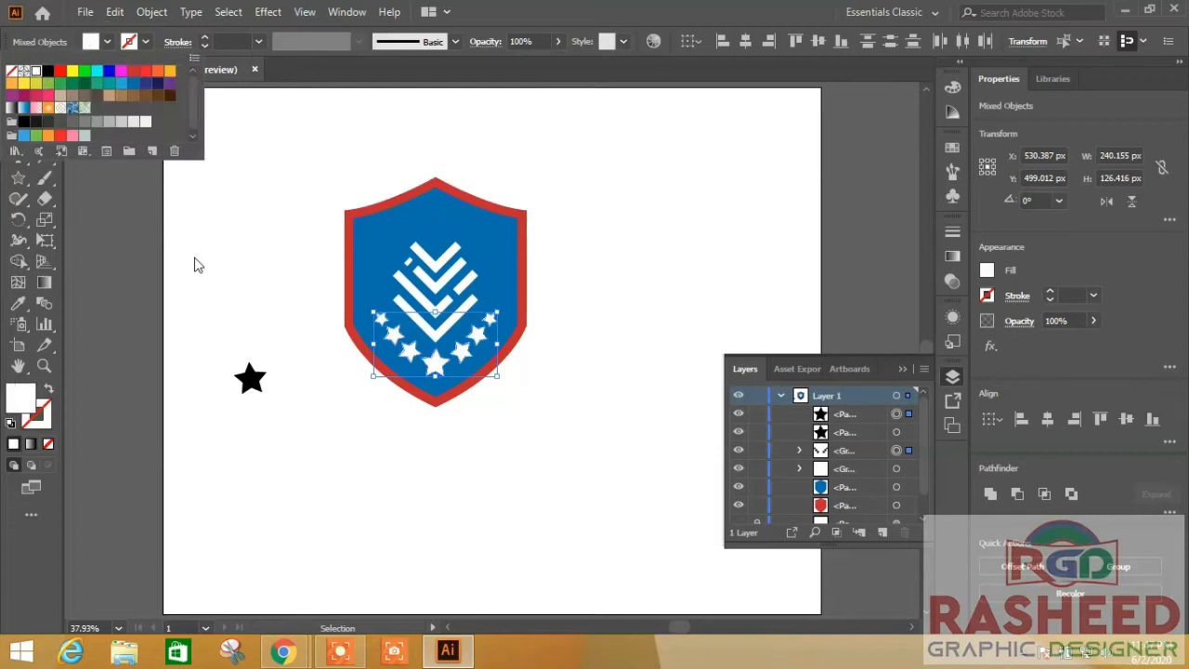
{"action": "left_click", "coordinate": [225, 264]}
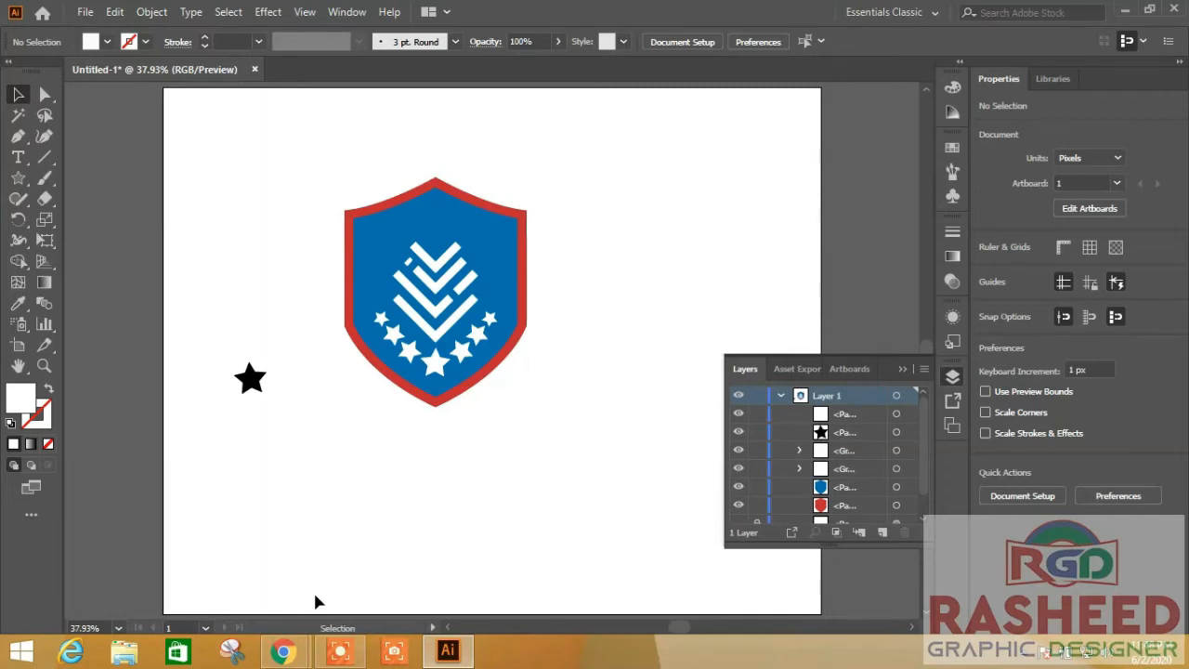
Delete the spare black star outside the shield.
{"action": "left_click_drag", "start_coordinate": [268, 344], "coordinate": [215, 421]}
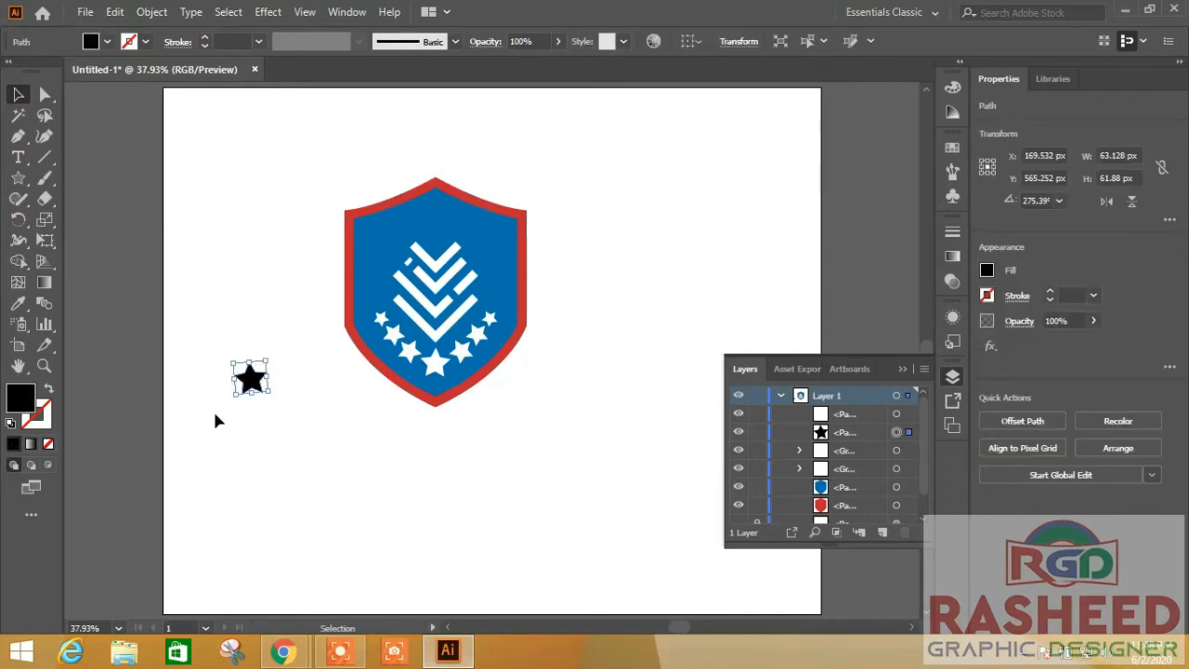
{"action": "key", "text": "Delete"}
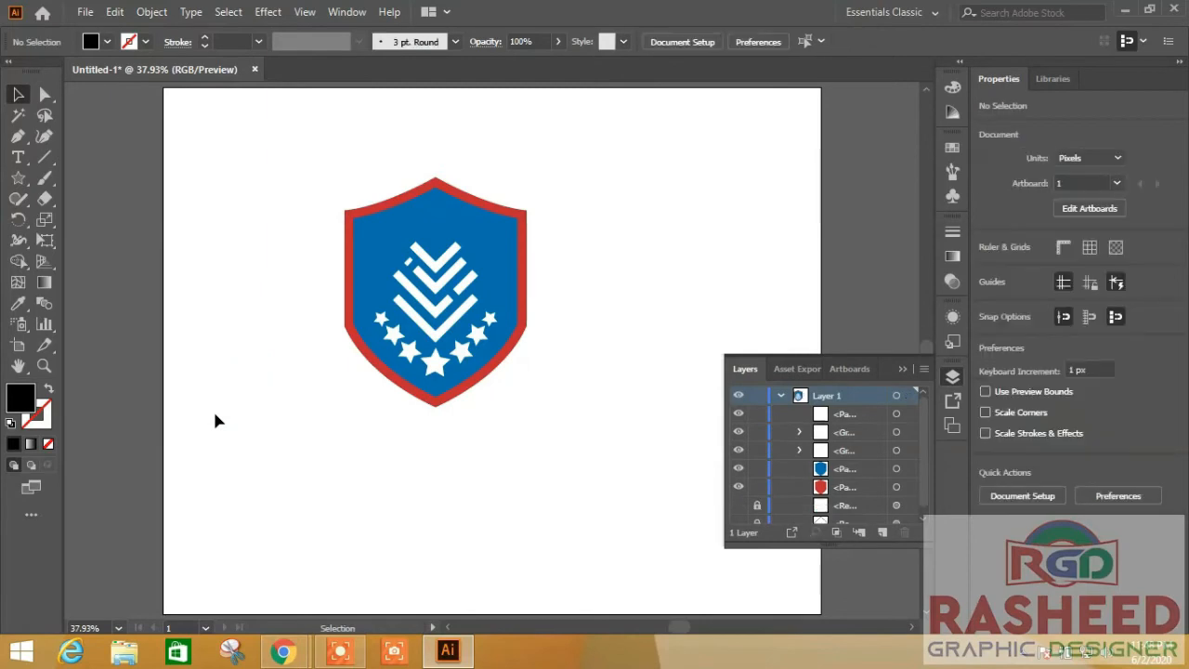
{"action": "left_click", "coordinate": [438, 279]}
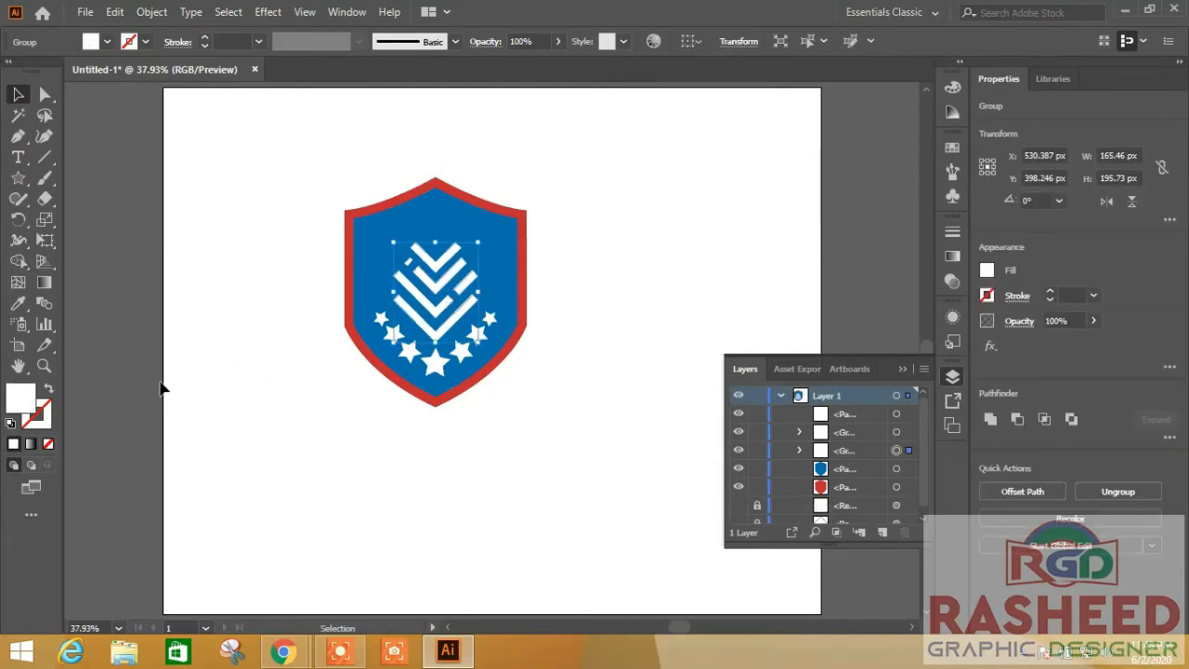
Lock the red and blue shield shapes, the chevron emblem and the star group, ready for drawing with the Pen tool.
{"action": "left_click", "coordinate": [18, 135]}
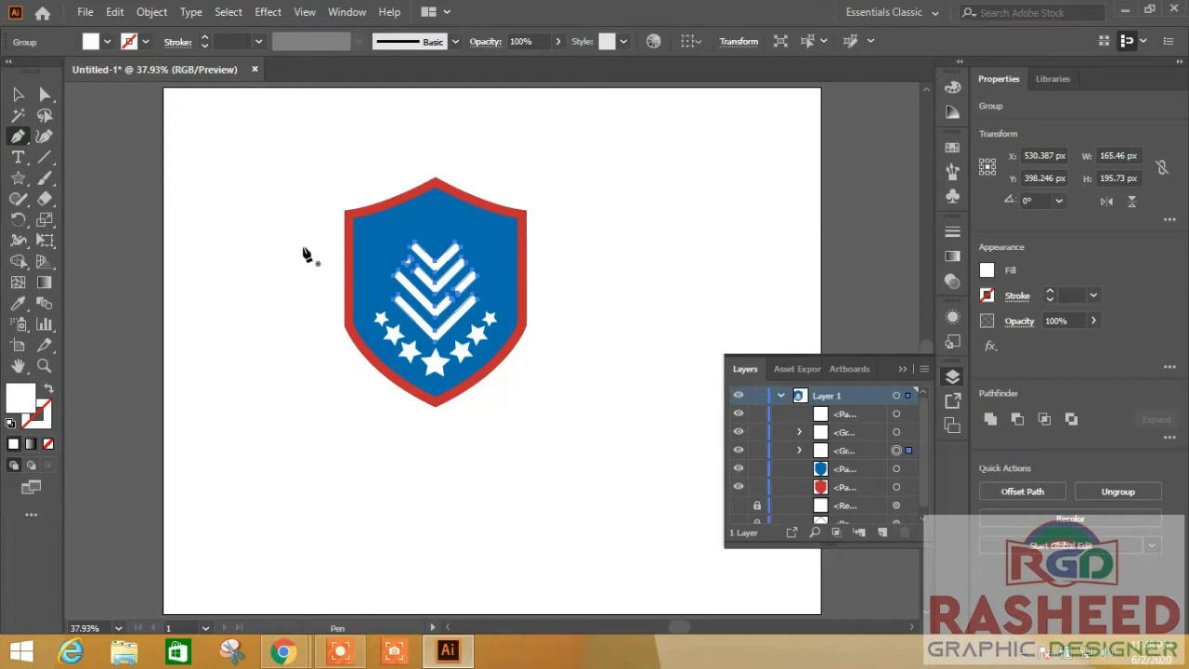
{"action": "left_click", "coordinate": [739, 470]}
{"action": "left_click", "coordinate": [756, 451]}
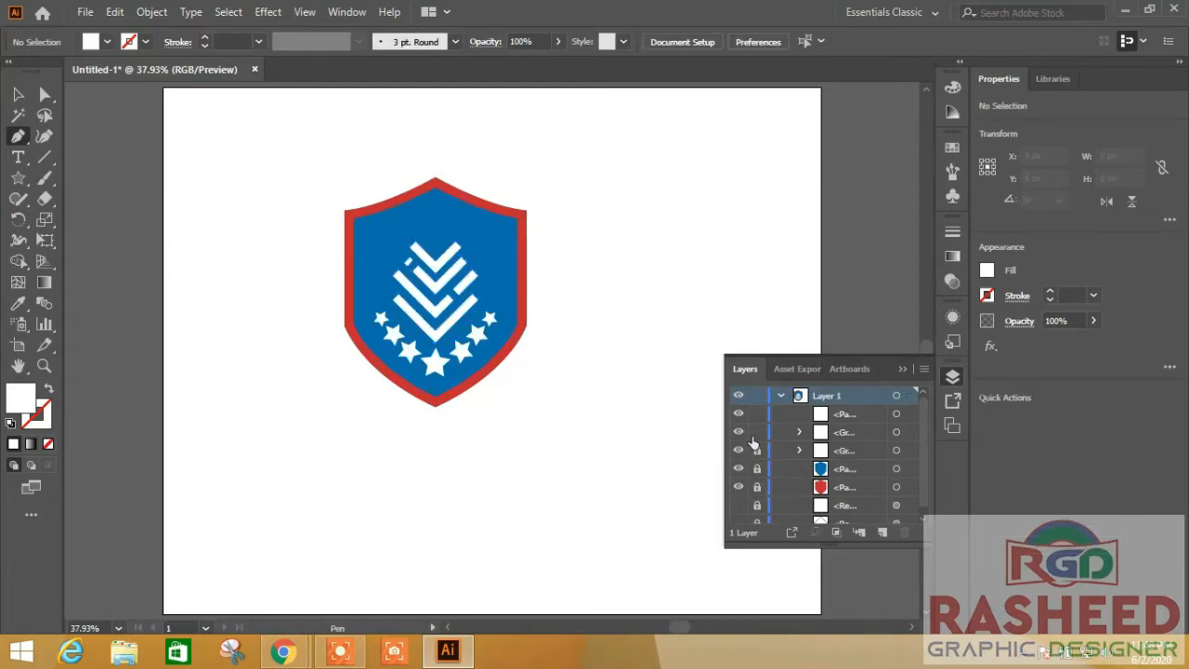
{"action": "left_click", "coordinate": [756, 432]}
Trace one continuous zigzag path, about 165 by 149 px, over the chevrons with the Pen tool, undoing the stray last point.
{"action": "left_click", "coordinate": [457, 249]}
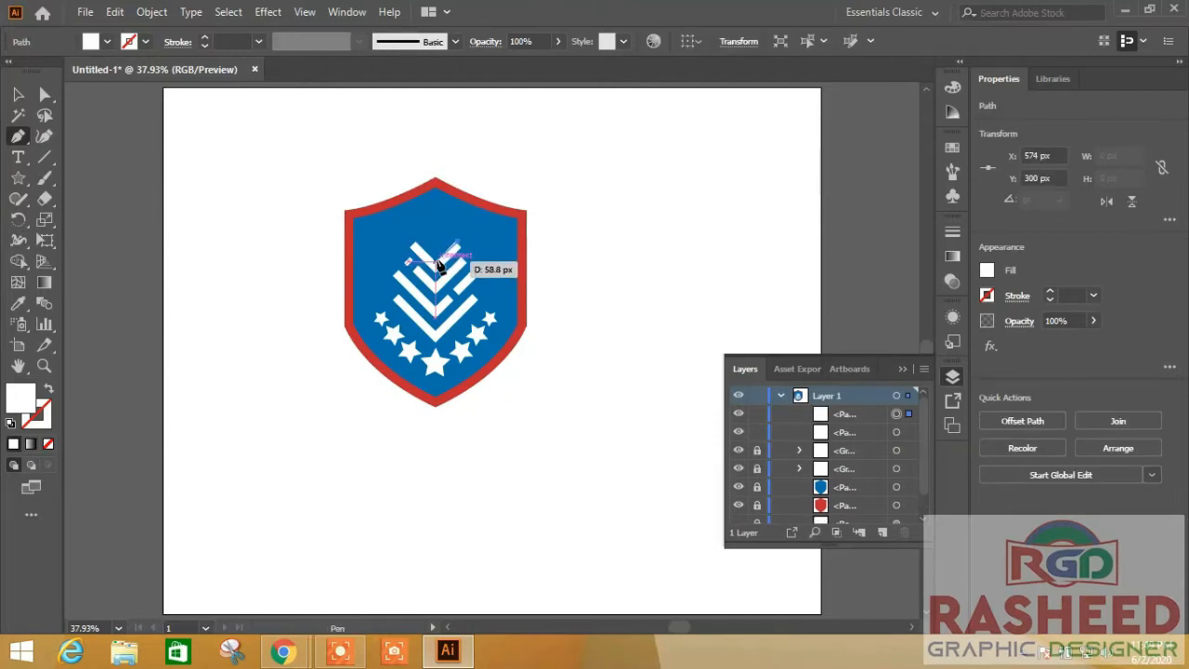
{"action": "left_click", "coordinate": [435, 262]}
{"action": "left_click", "coordinate": [412, 244]}
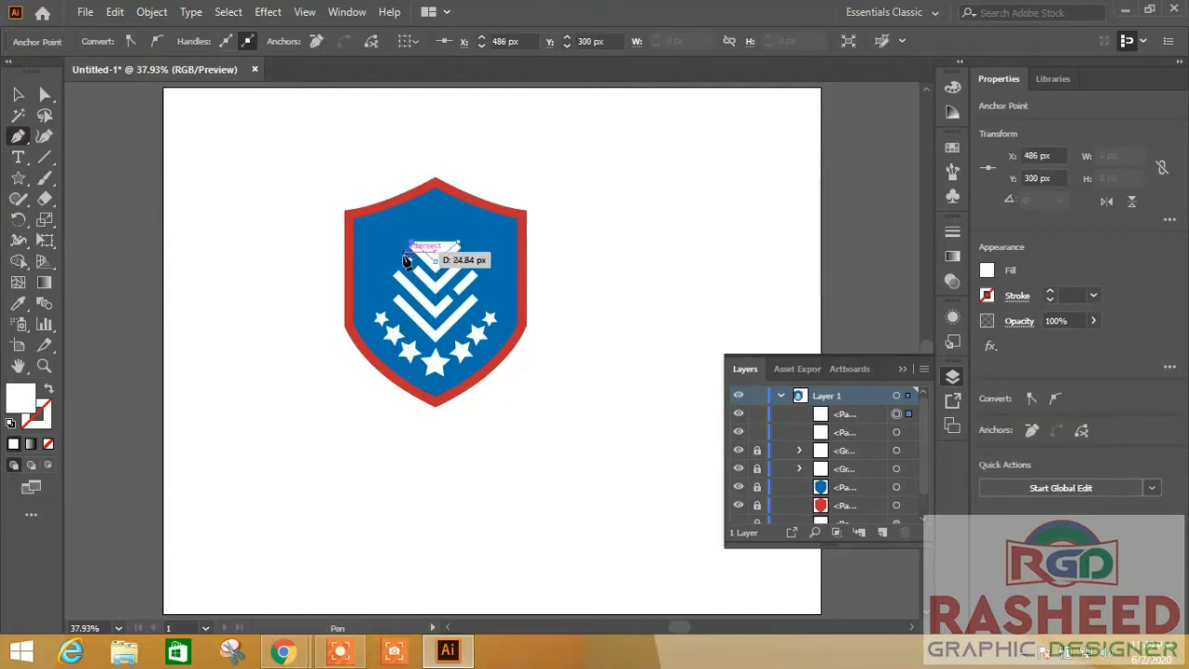
{"action": "left_click", "coordinate": [405, 262]}
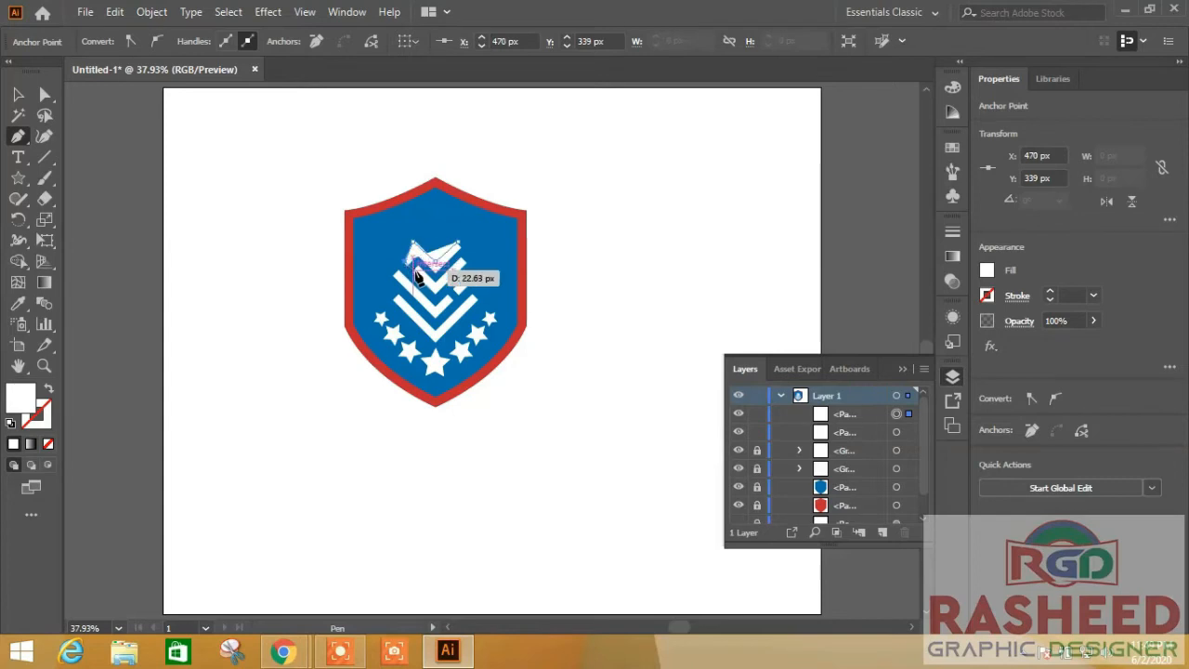
{"action": "left_click", "coordinate": [436, 295]}
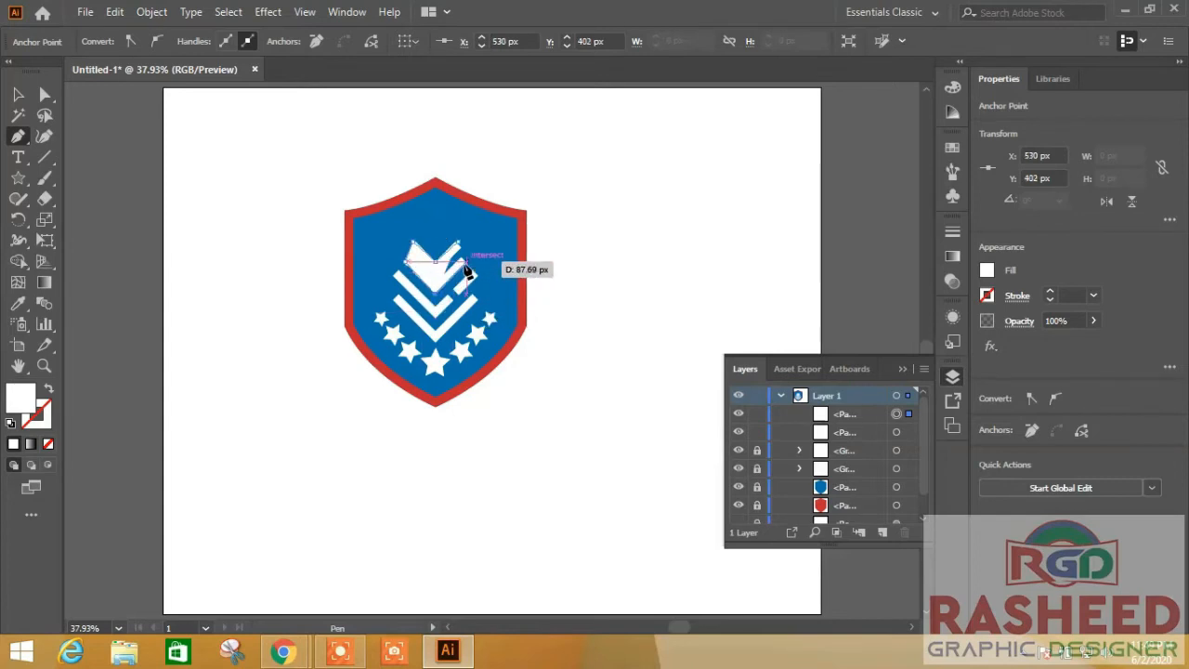
{"action": "left_click", "coordinate": [467, 262]}
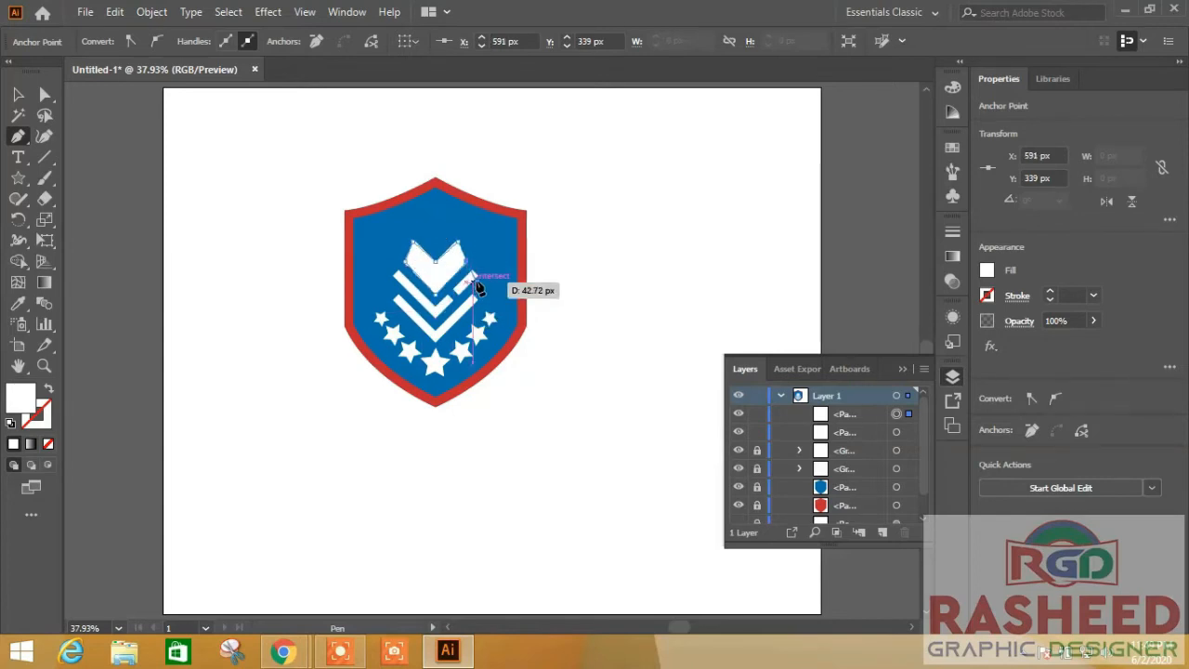
{"action": "left_click", "coordinate": [475, 276]}
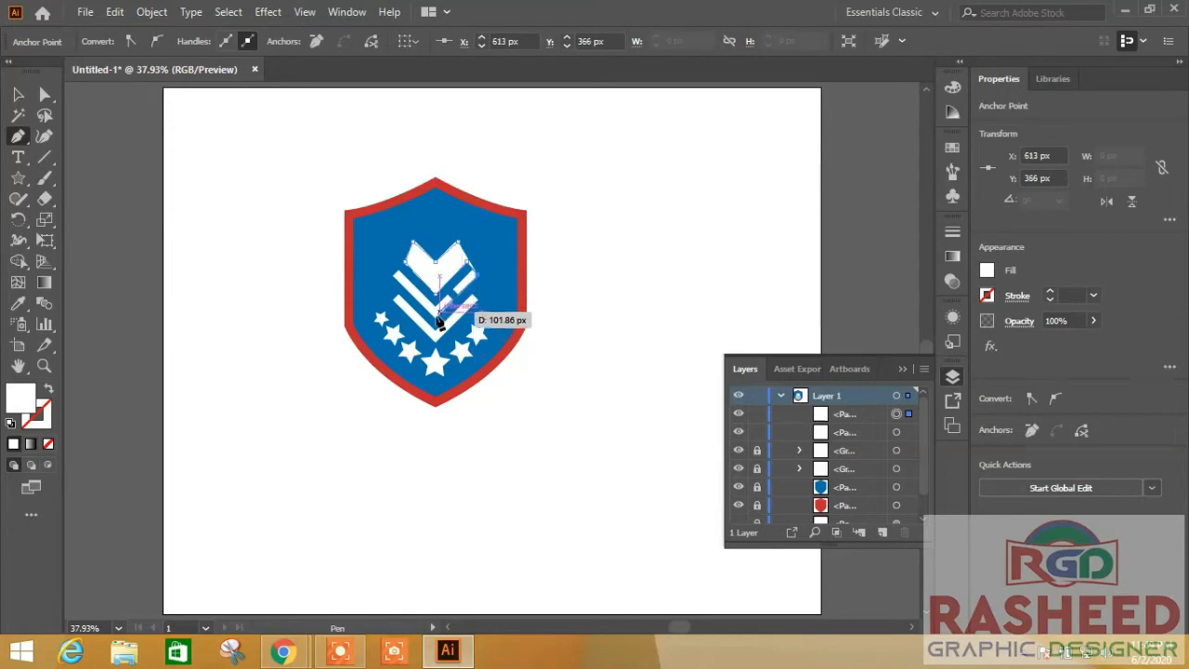
{"action": "left_click", "coordinate": [442, 309]}
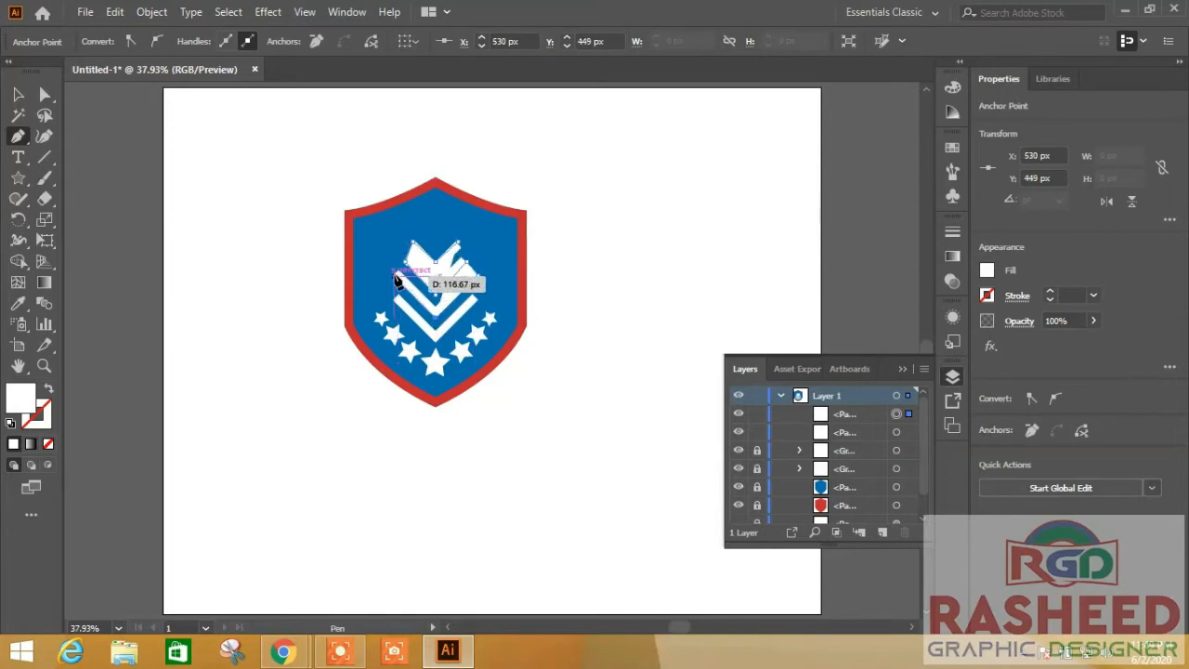
{"action": "left_click", "coordinate": [411, 278]}
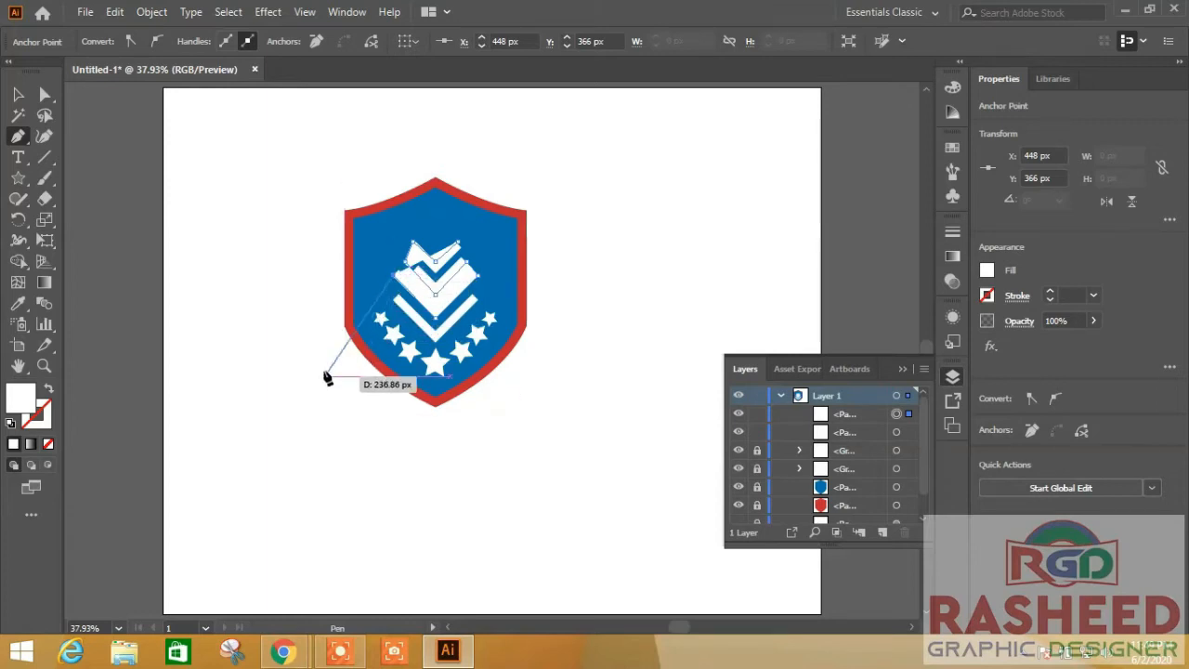
{"action": "left_click", "coordinate": [305, 278]}
{"action": "key", "text": "ctrl+z"}
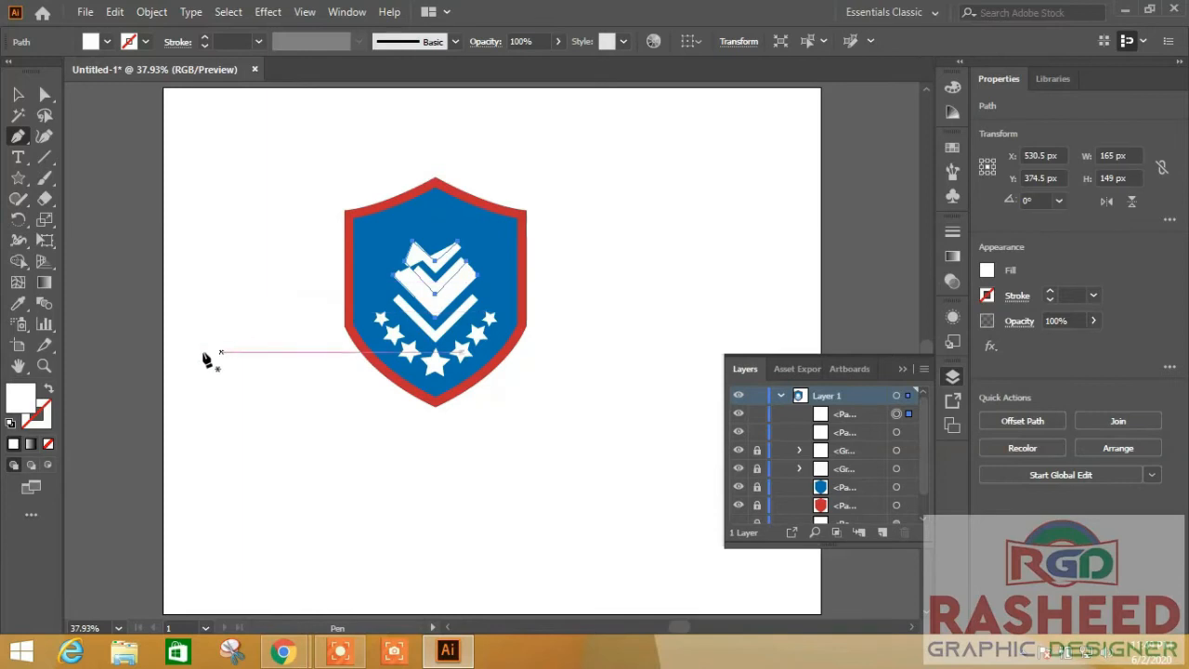
Swap the zigzag path's white fill to its stroke, hide the original chevron emblem and set the stroke weight to 20 pt.
{"action": "left_click", "coordinate": [49, 391]}
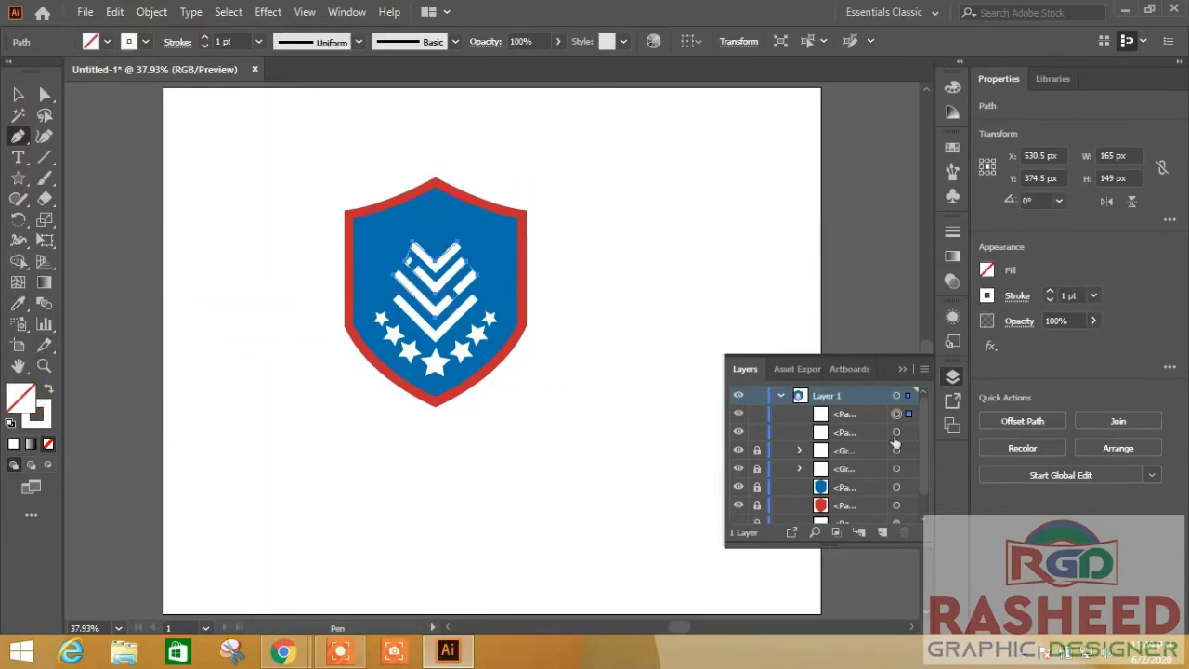
{"action": "left_click", "coordinate": [739, 450]}
{"action": "left_click", "coordinate": [739, 450]}
{"action": "left_click", "coordinate": [739, 468]}
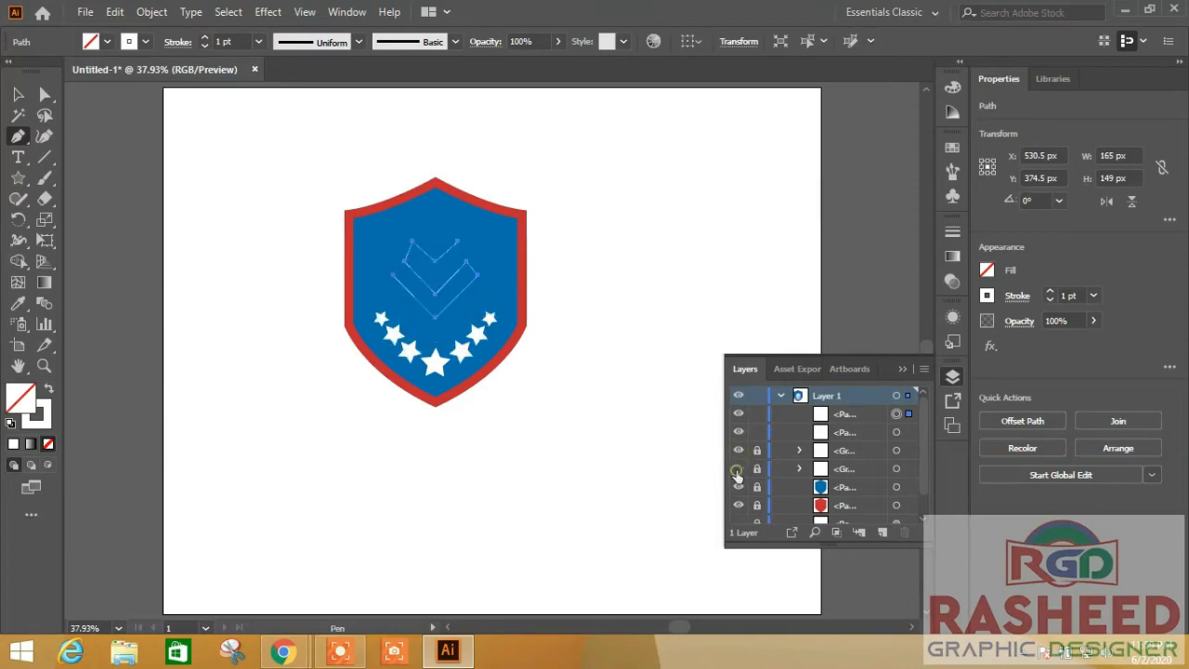
{"action": "left_click", "coordinate": [204, 39]}
{"action": "left_click", "coordinate": [204, 39]}
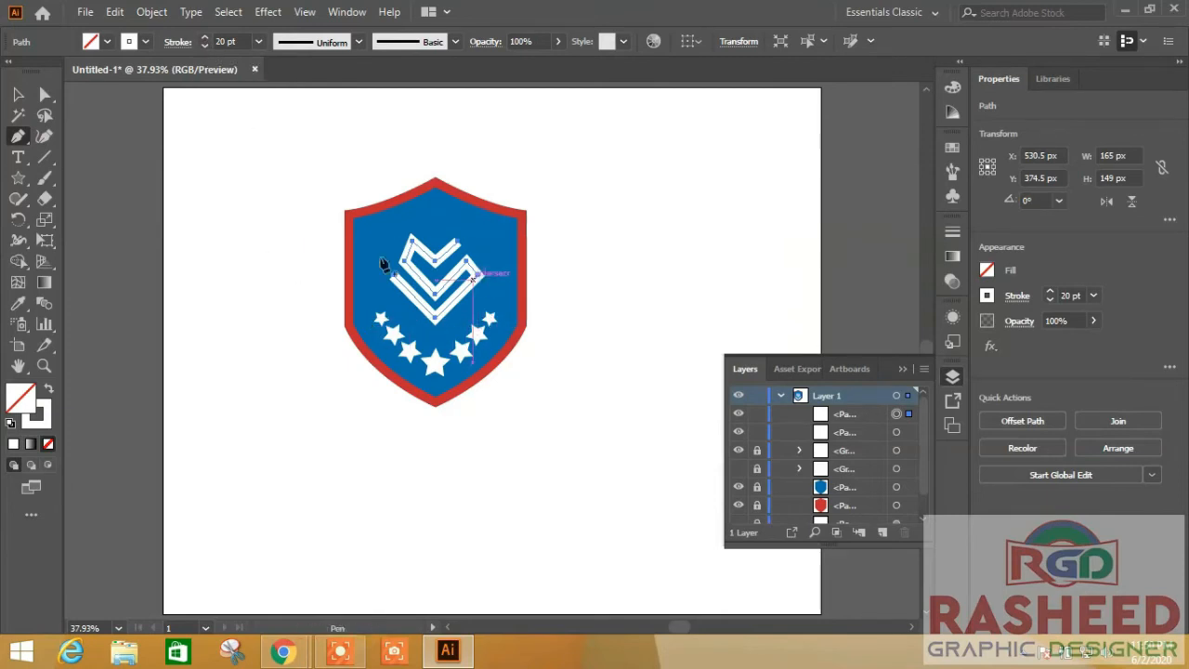
Stretch the zigzag path downward to a height of 182 px and raise its upper-right end anchor to Y 291 px.
{"action": "left_click", "coordinate": [18, 94]}
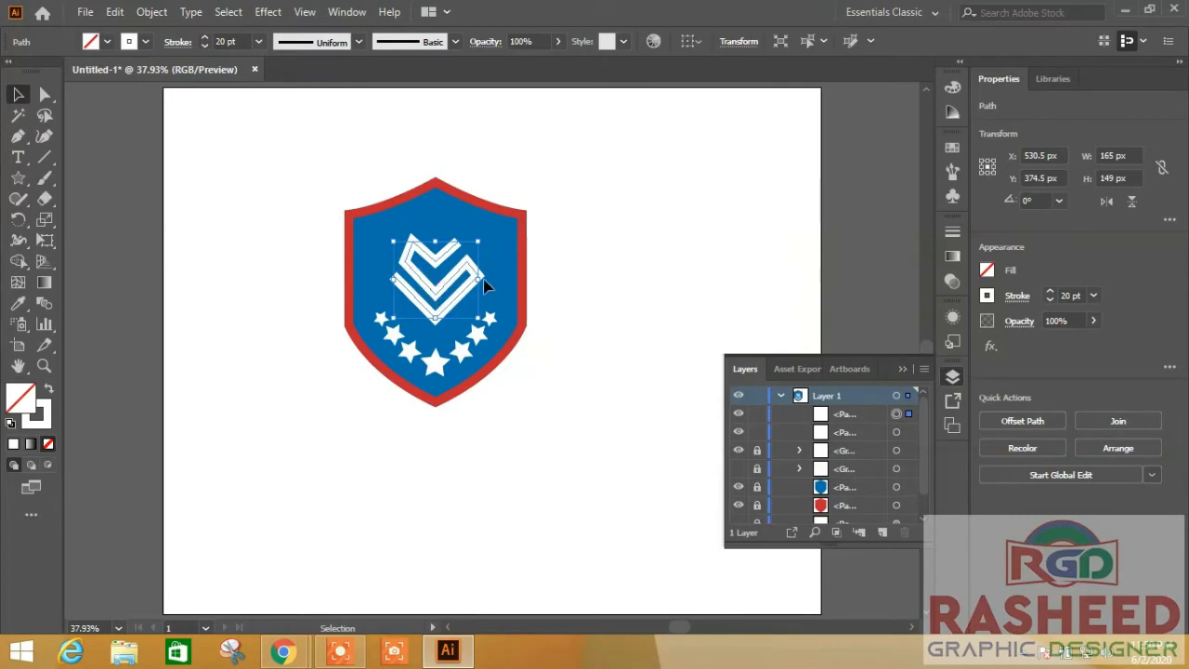
{"action": "left_click_drag", "start_coordinate": [436, 319], "coordinate": [435, 333]}
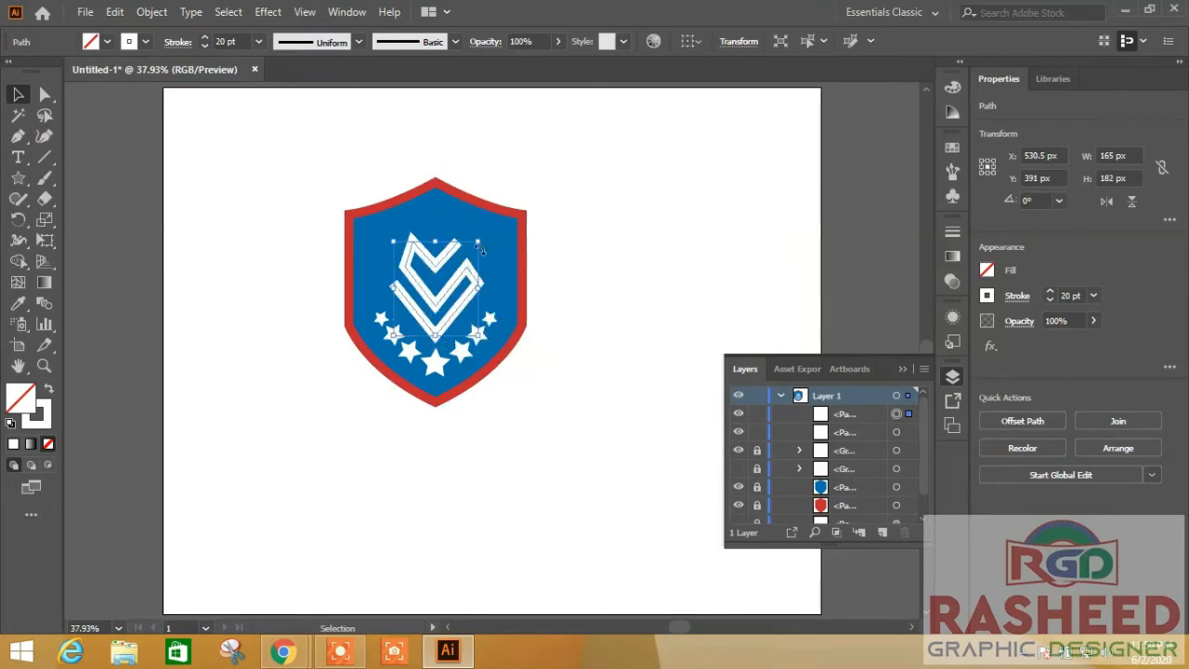
{"action": "left_click", "coordinate": [45, 94]}
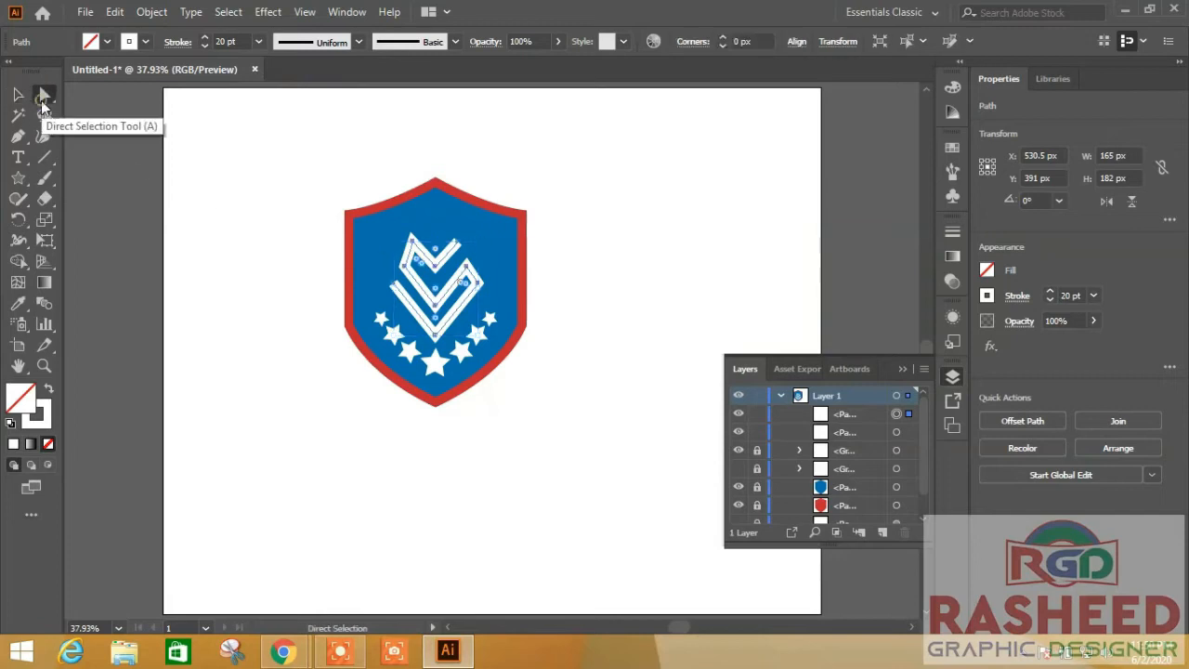
{"action": "left_click", "coordinate": [462, 244]}
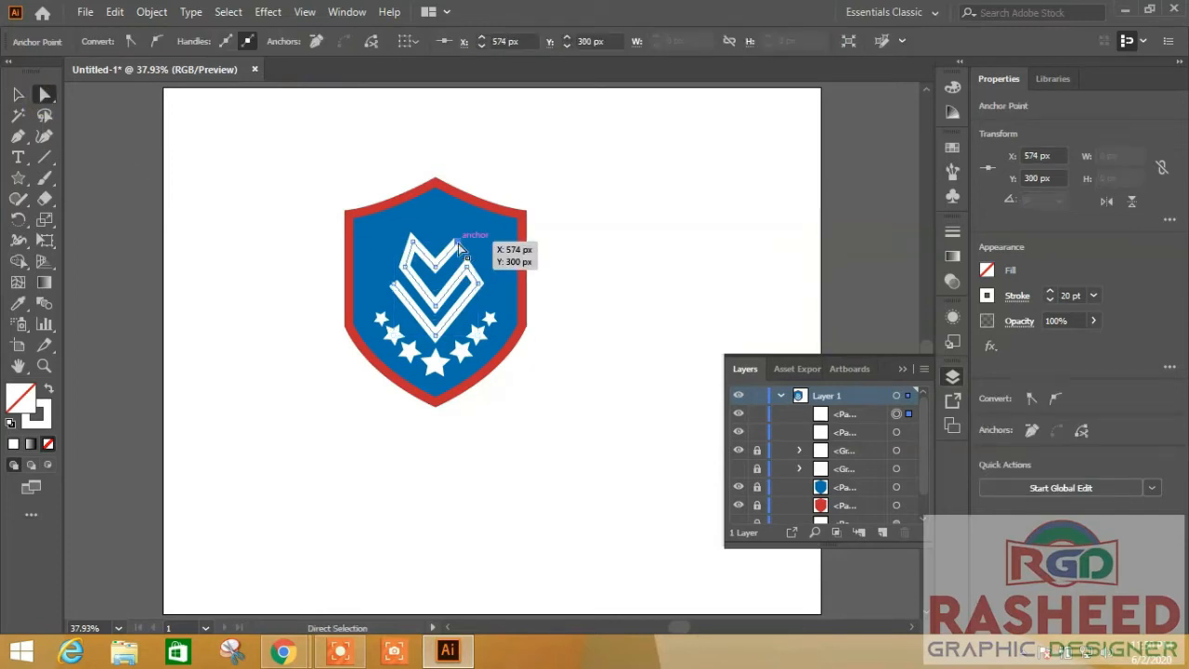
{"action": "key", "text": "Up"}
{"action": "key", "text": "Up"}
{"action": "key", "text": "Up"}
{"action": "key", "text": "Up"}
{"action": "key", "text": "Up"}
{"action": "key", "text": "Up"}
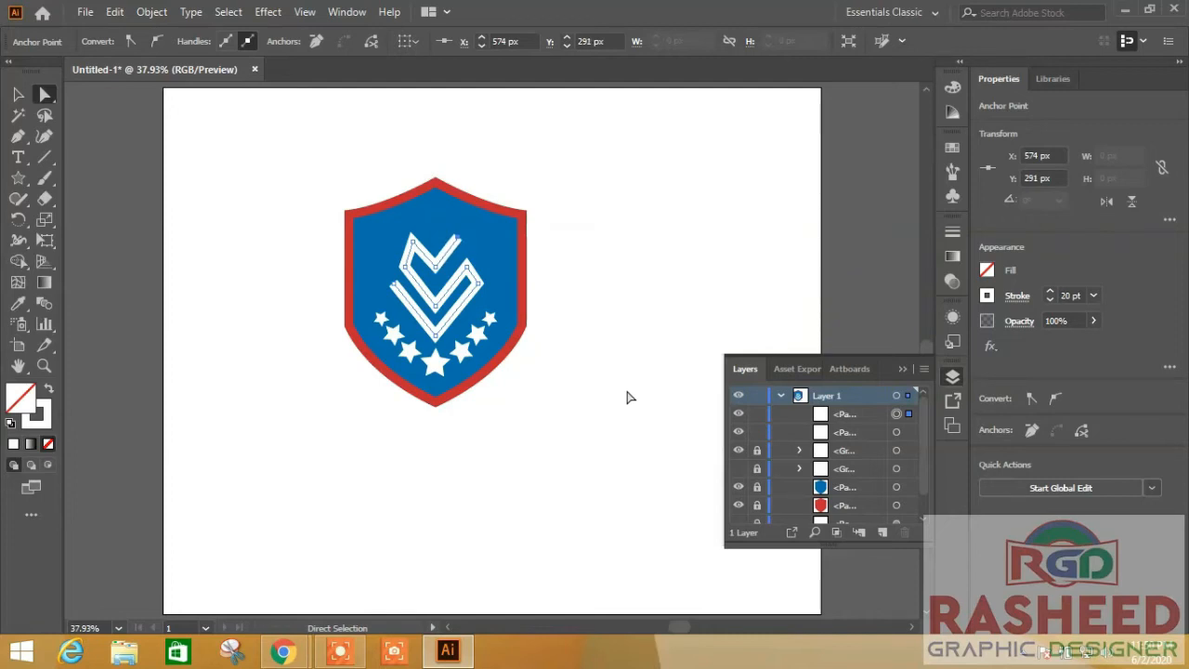
Move the outer-right corner anchor and the left end anchor of the zigzag's lower chevron down by 20 px.
{"action": "left_click", "coordinate": [479, 282]}
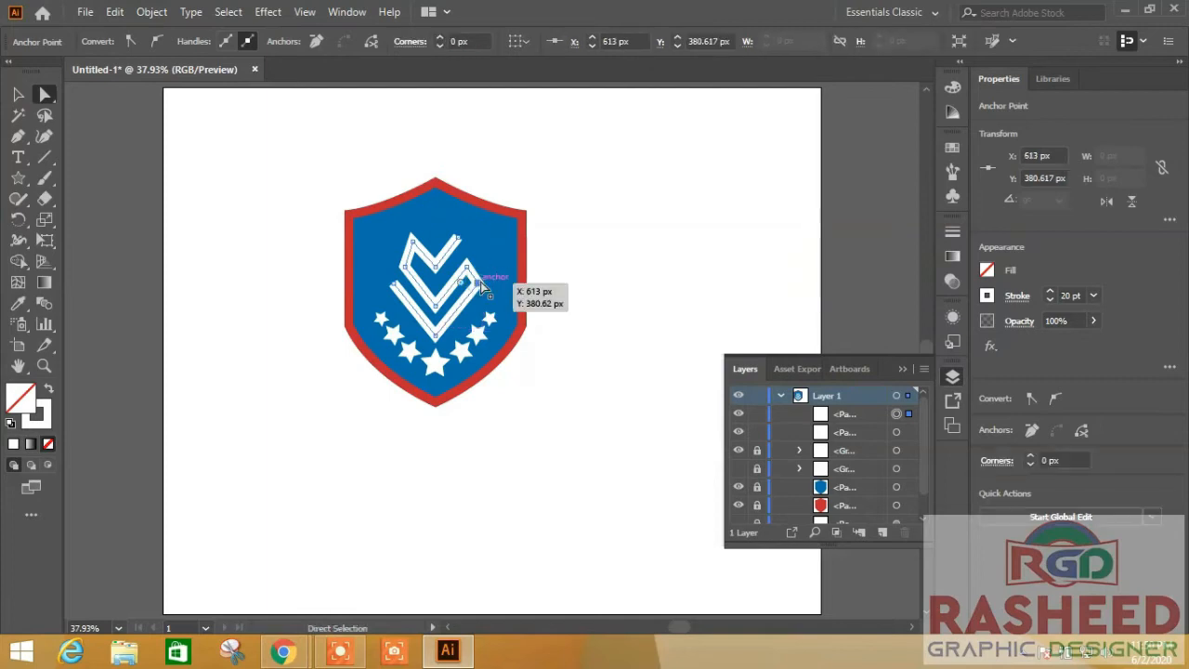
{"action": "left_click", "coordinate": [394, 282], "text": "shift"}
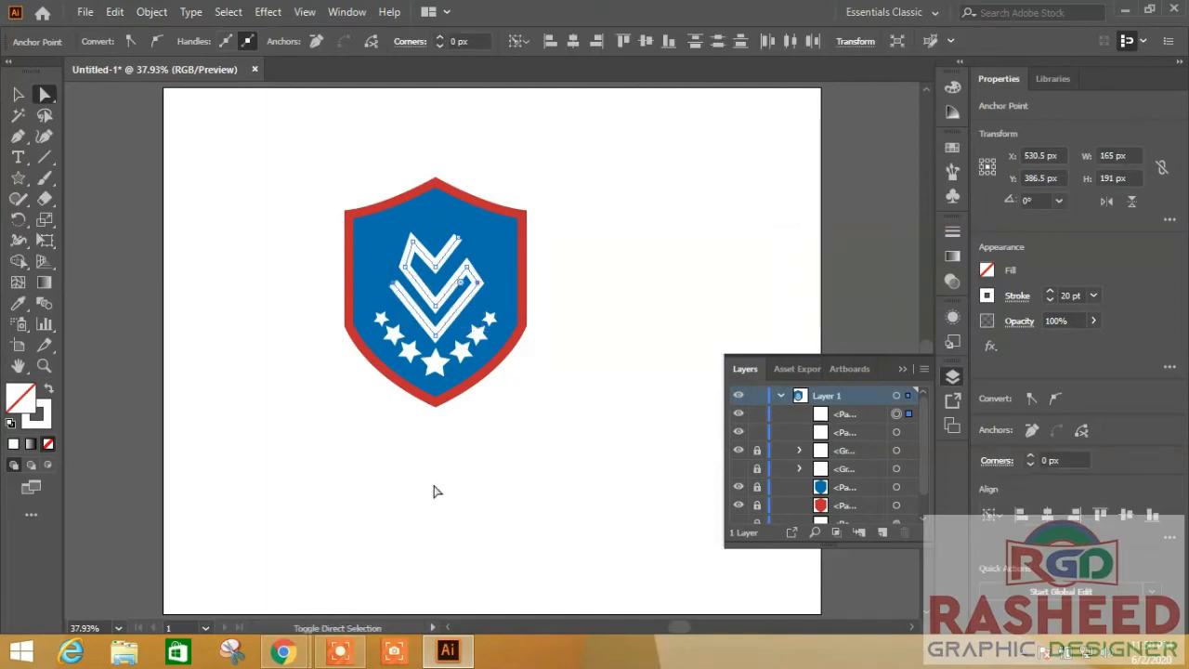
{"action": "key", "text": "Down"}
{"action": "key", "text": "Down"}
{"action": "key", "text": "Down"}
{"action": "key", "text": "Down"}
{"action": "key", "text": "Down"}
{"action": "key", "text": "Down"}
{"action": "key", "text": "Down"}
{"action": "key", "text": "Down"}
{"action": "key", "text": "Down"}
{"action": "key", "text": "Down"}
{"action": "key", "text": "Down"}
{"action": "key", "text": "Down"}
{"action": "key", "text": "Down"}
{"action": "key", "text": "Down"}
{"action": "key", "text": "Down"}
{"action": "key", "text": "Down"}
{"action": "key", "text": "Down"}
{"action": "key", "text": "Down"}
{"action": "key", "text": "Down"}
{"action": "key", "text": "Down"}
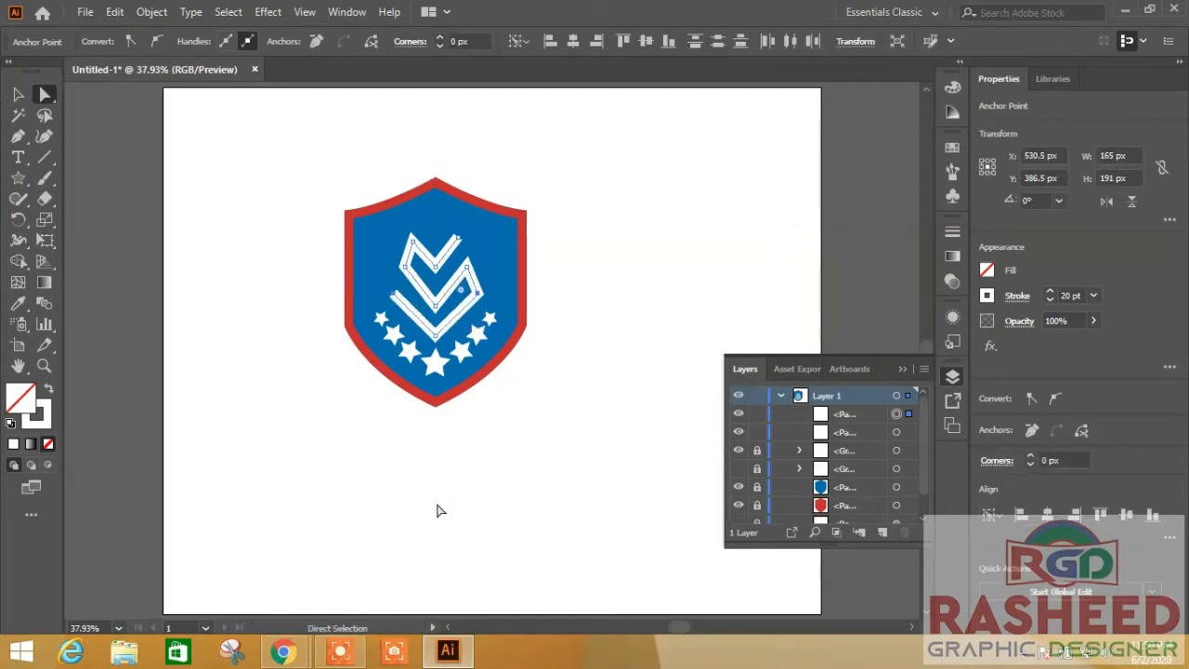
Move the bottom vertex anchor of the zigzag's lower chevron down by 18 px and deselect the path.
{"action": "left_click", "coordinate": [435, 336]}
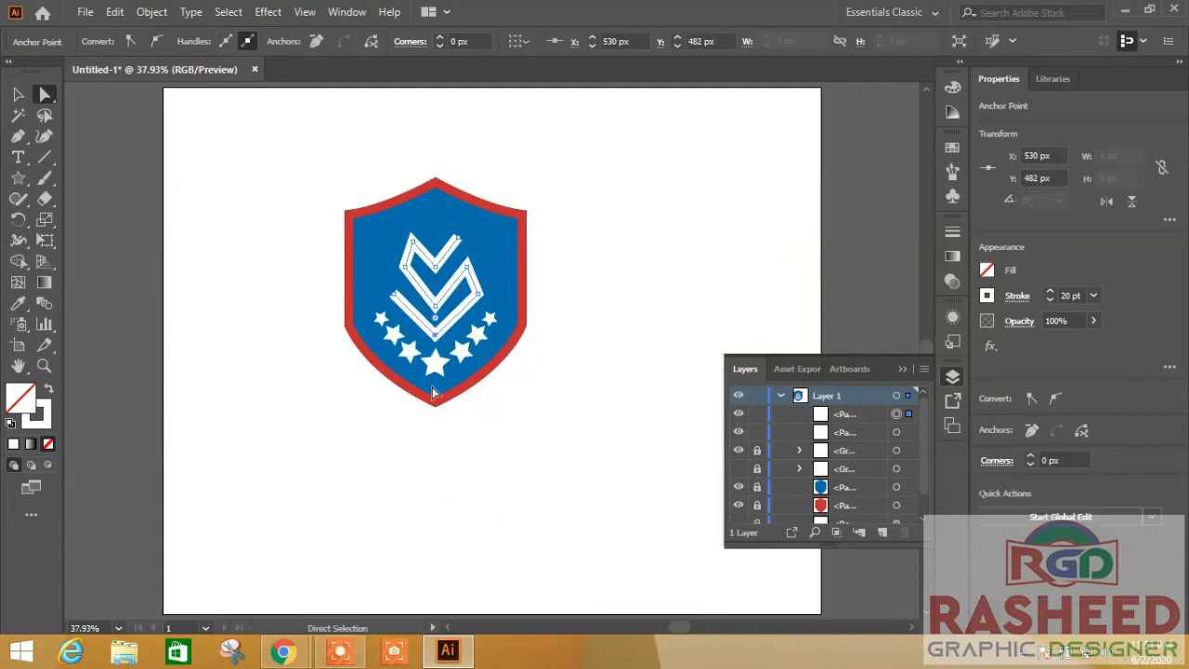
{"action": "key", "text": "Down"}
{"action": "key", "text": "Down"}
{"action": "key", "text": "Down"}
{"action": "key", "text": "Down"}
{"action": "key", "text": "Down"}
{"action": "key", "text": "Down"}
{"action": "key", "text": "Down"}
{"action": "key", "text": "Down"}
{"action": "key", "text": "Down"}
{"action": "key", "text": "Down"}
{"action": "key", "text": "Down"}
{"action": "key", "text": "Down"}
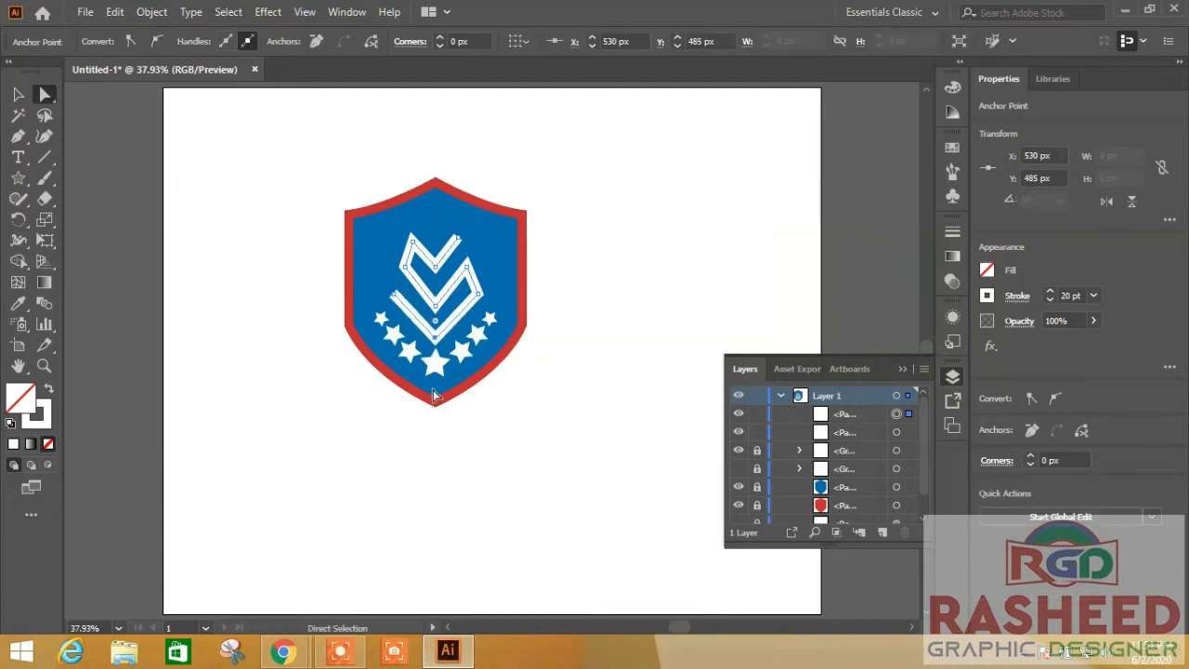
{"action": "key", "text": "Down"}
{"action": "key", "text": "Down"}
{"action": "key", "text": "Down"}
{"action": "key", "text": "Down"}
{"action": "key", "text": "Down"}
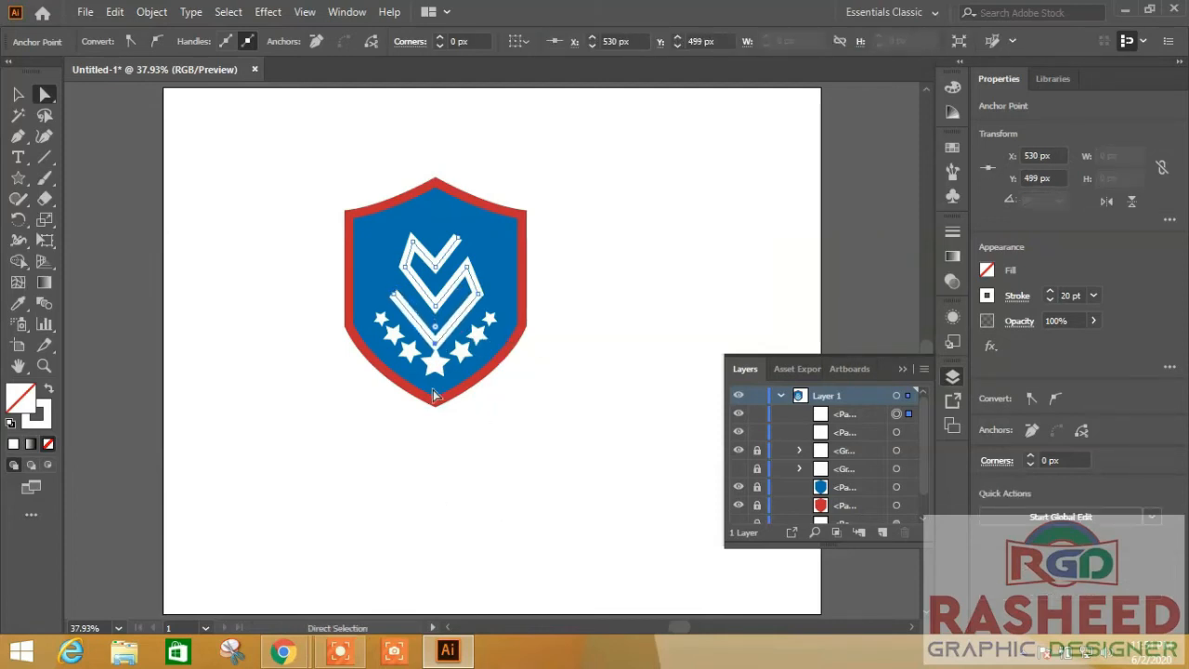
{"action": "key", "text": "Down"}
{"action": "left_click", "coordinate": [546, 374]}
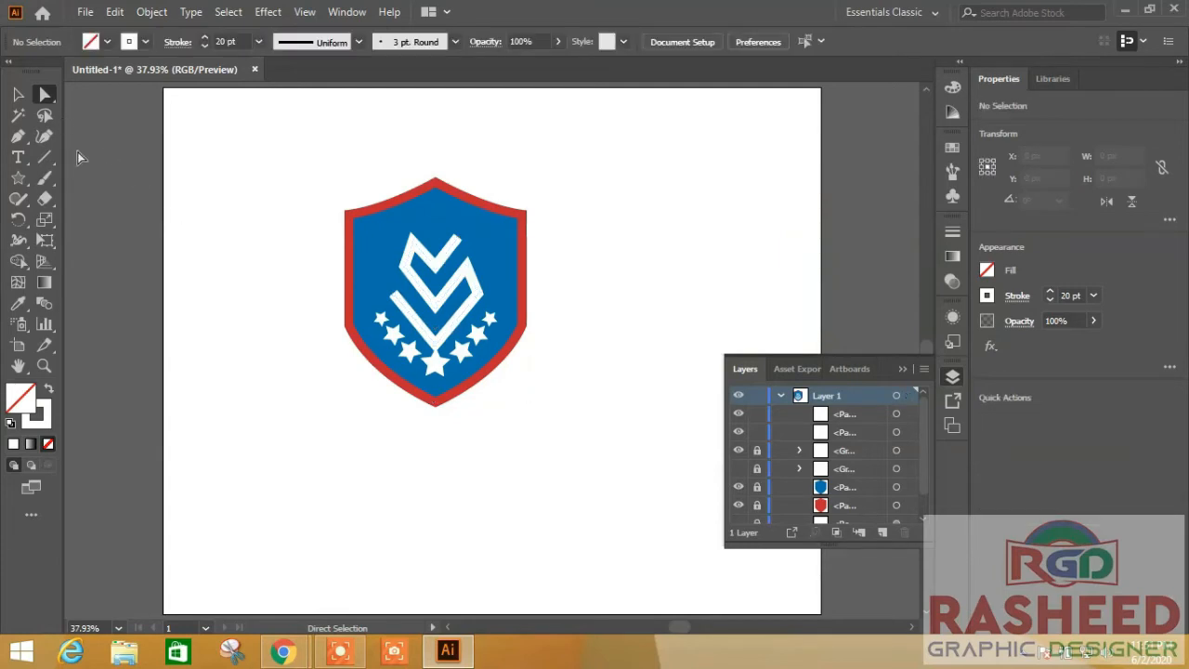
Move the whole zigzag path up inside the shield to Y 358.5 px.
{"action": "left_click", "coordinate": [18, 94]}
{"action": "left_click", "coordinate": [438, 268]}
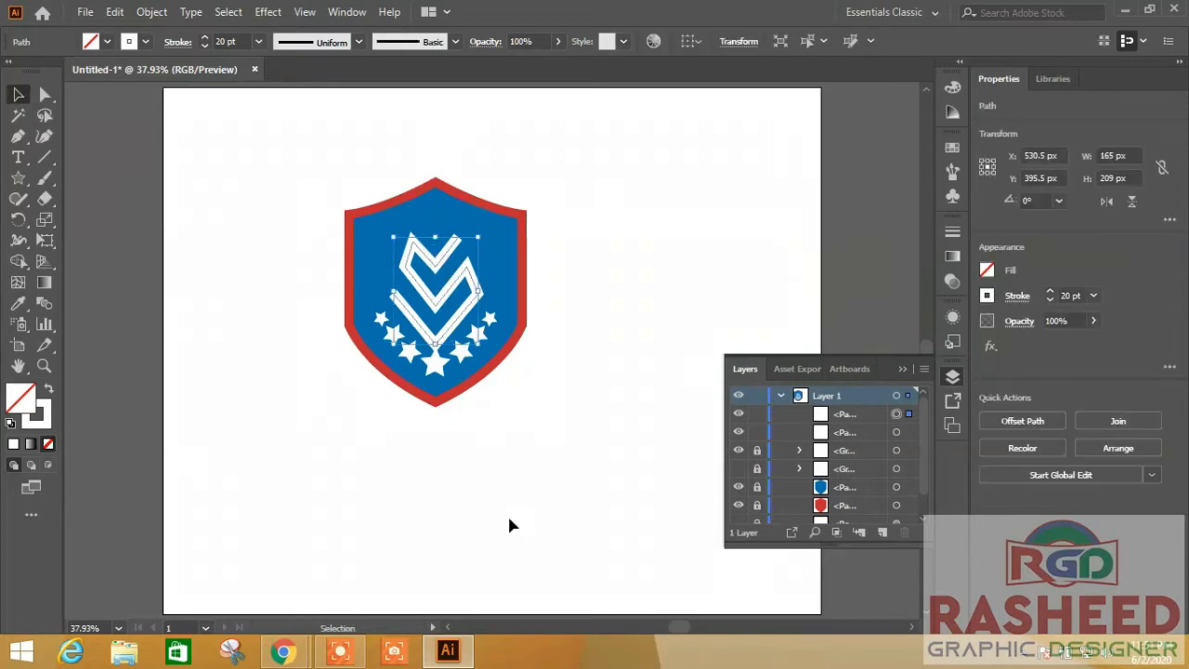
{"action": "key", "text": "Up"}
{"action": "key", "text": "Up"}
{"action": "key", "text": "Up"}
{"action": "key", "text": "Up"}
{"action": "key", "text": "Up"}
{"action": "key", "text": "Up"}
{"action": "key", "text": "Up"}
{"action": "key", "text": "Up"}
{"action": "key", "text": "Up"}
{"action": "key", "text": "Up"}
{"action": "key", "text": "Up"}
{"action": "key", "text": "Up"}
{"action": "key", "text": "Up"}
{"action": "key", "text": "Up"}
{"action": "key", "text": "Up"}
{"action": "key", "text": "Up"}
{"action": "key", "text": "Up"}
{"action": "key", "text": "Up"}
{"action": "key", "text": "Up"}
{"action": "key", "text": "Up"}
{"action": "key", "text": "Up"}
{"action": "key", "text": "Up"}
{"action": "key", "text": "Up"}
{"action": "key", "text": "Up"}
{"action": "key", "text": "Up"}
{"action": "key", "text": "Up"}
{"action": "key", "text": "Up"}
{"action": "key", "text": "Up"}
{"action": "key", "text": "Up"}
{"action": "key", "text": "Up"}
{"action": "key", "text": "Up"}
{"action": "key", "text": "Up"}
{"action": "key", "text": "Up"}
{"action": "key", "text": "Up"}
{"action": "key", "text": "Up"}
{"action": "key", "text": "Up"}
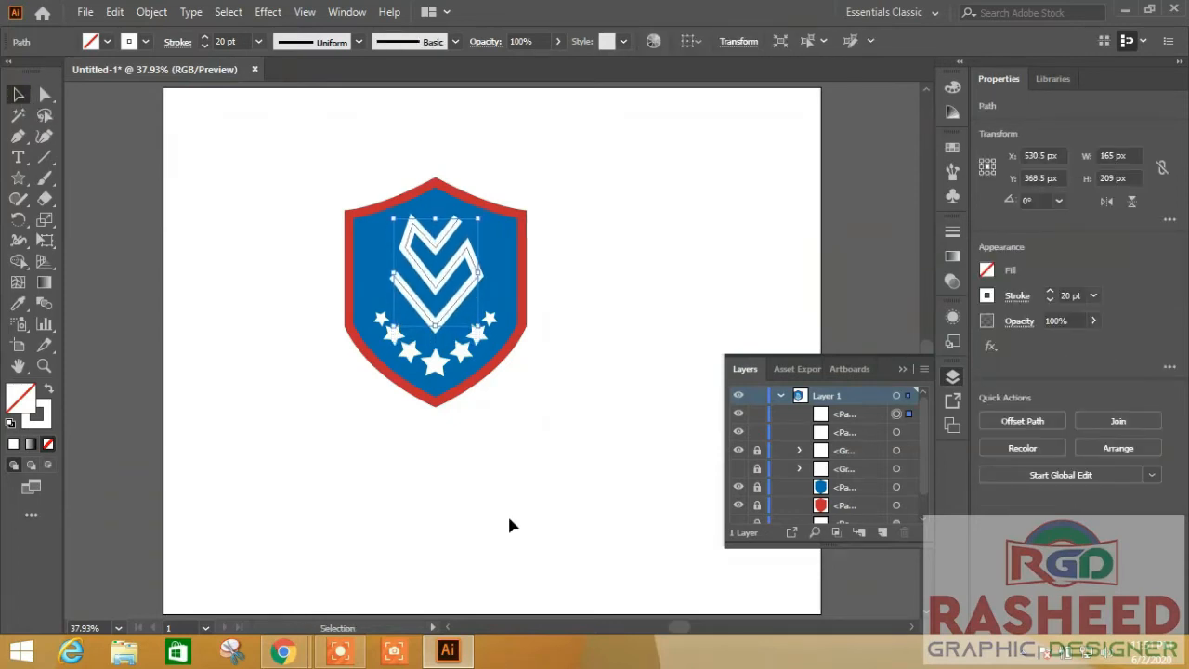
{"action": "left_click", "coordinate": [553, 430]}
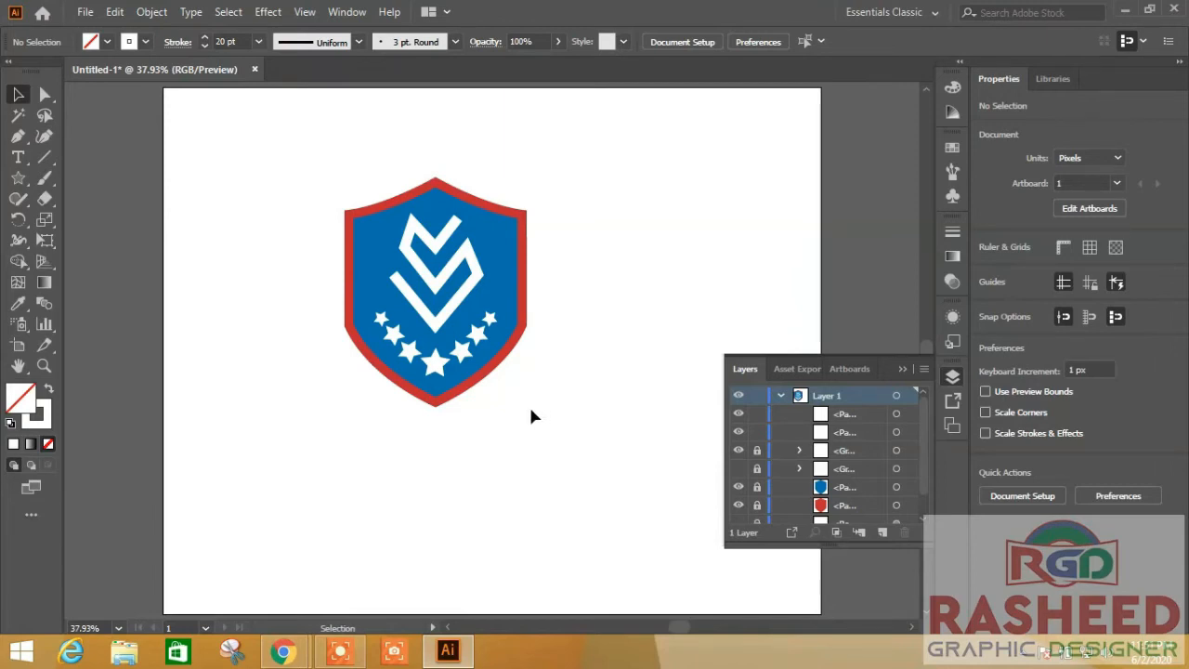
Expand the zigzag path with Fill and Stroke enabled, turning its stroke into a filled shape.
{"action": "left_click", "coordinate": [436, 241]}
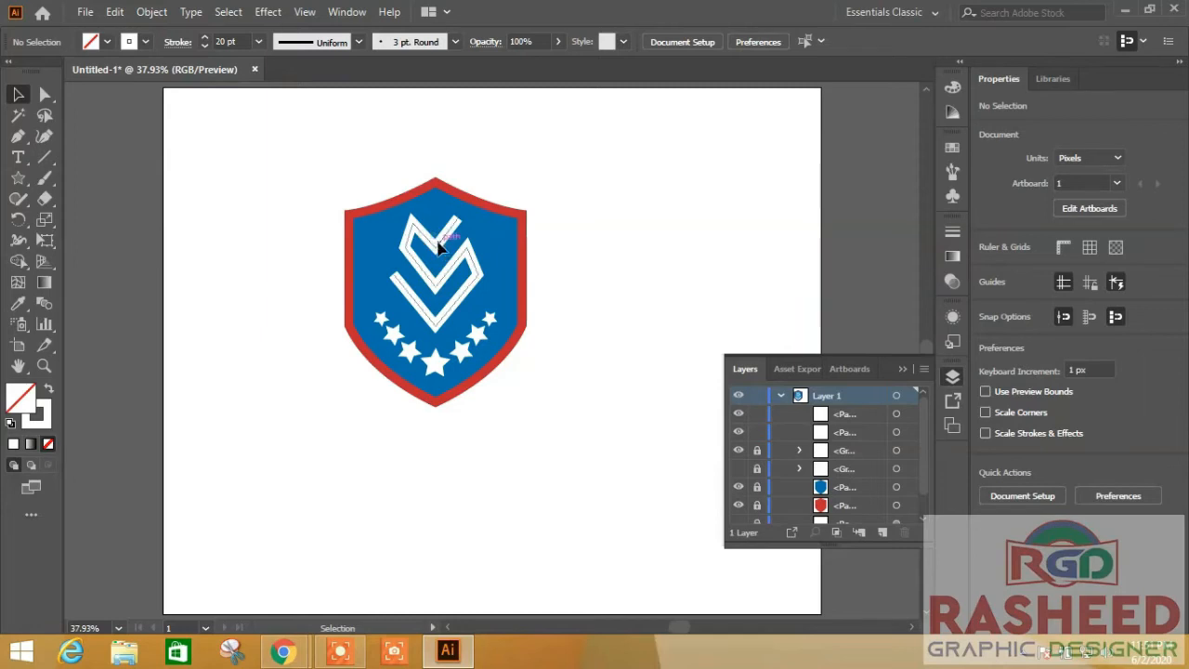
{"action": "left_click", "coordinate": [152, 11]}
{"action": "left_click", "coordinate": [215, 212]}
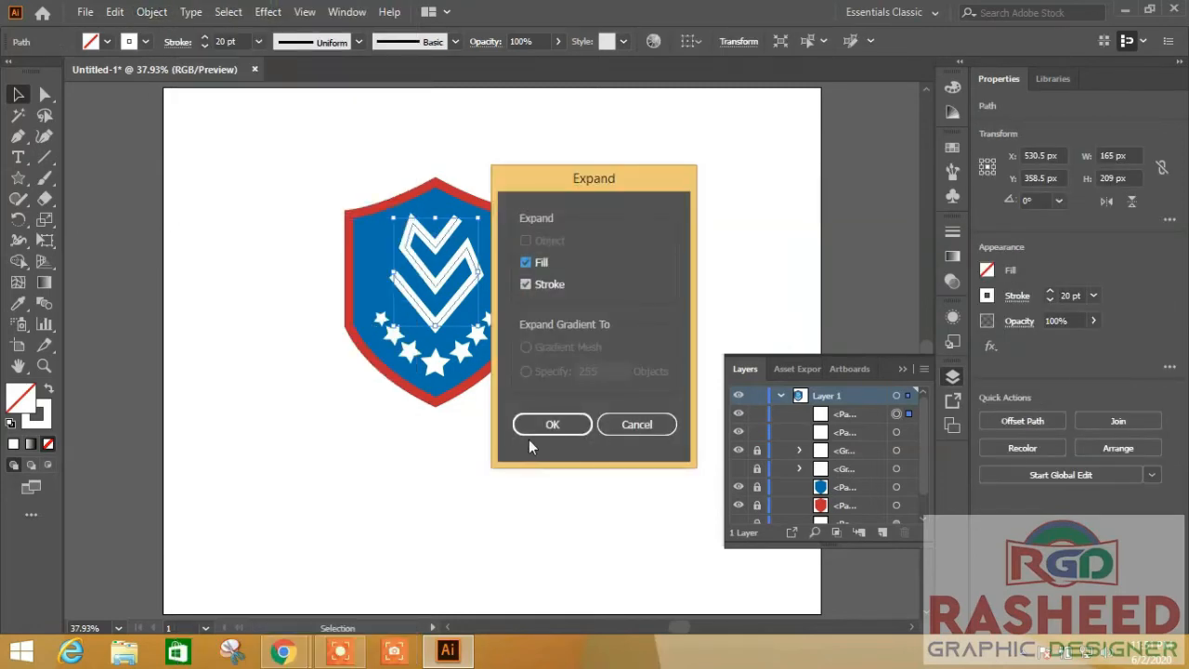
{"action": "left_click", "coordinate": [547, 422]}
{"action": "left_click", "coordinate": [614, 345]}
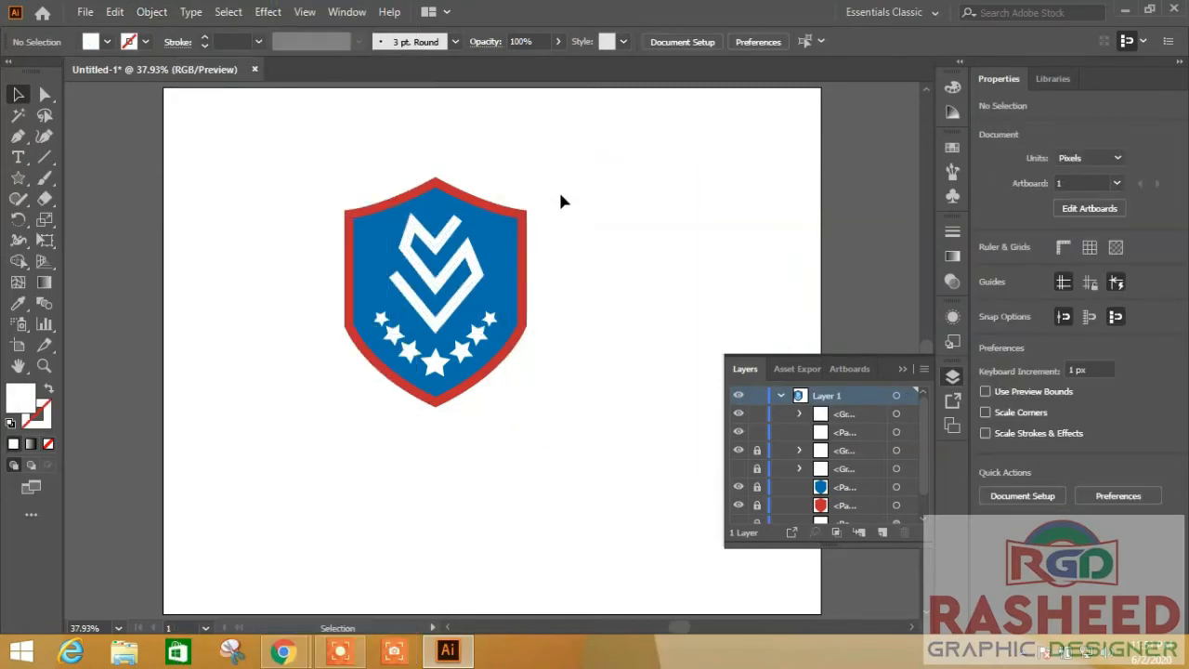
Group the expanded zigzag with the large bottom-center star.
{"action": "left_click_drag", "start_coordinate": [570, 162], "coordinate": [316, 414]}
{"action": "left_click", "coordinate": [1123, 573]}
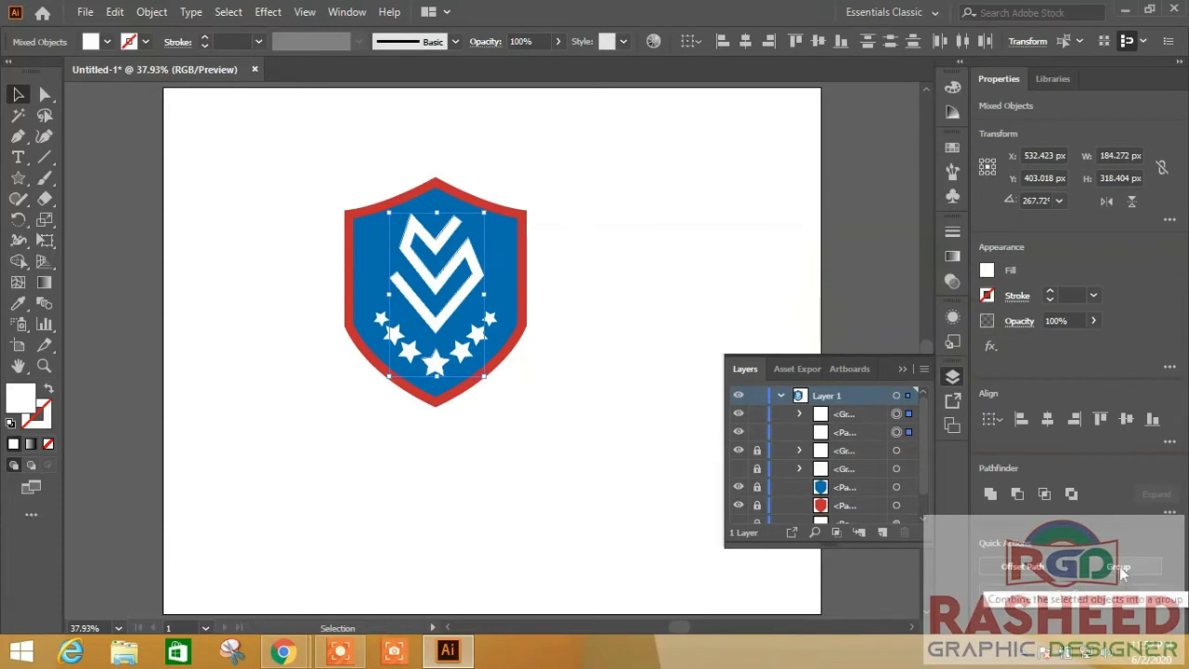
{"action": "left_click", "coordinate": [647, 279]}
Unlock the small-star group and both shield paths, and delete the hidden original chevron group.
{"action": "left_click_drag", "start_coordinate": [601, 165], "coordinate": [245, 431]}
{"action": "left_click", "coordinate": [757, 432]}
{"action": "left_click", "coordinate": [738, 451]}
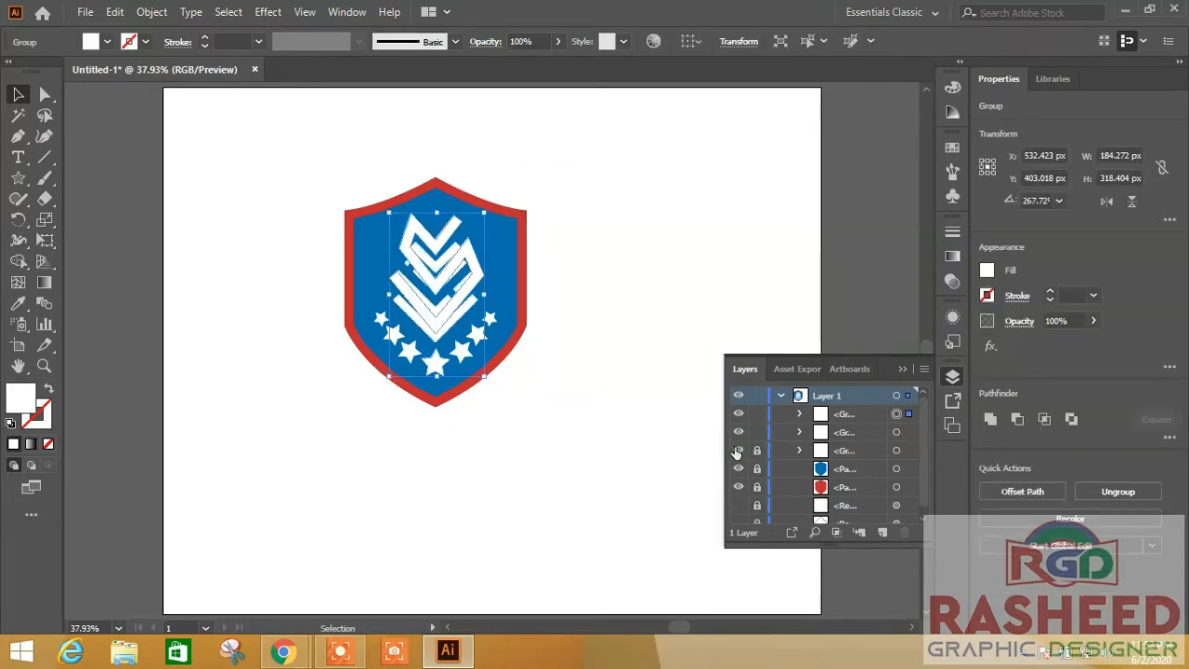
{"action": "left_click", "coordinate": [737, 450]}
{"action": "left_click", "coordinate": [758, 451]}
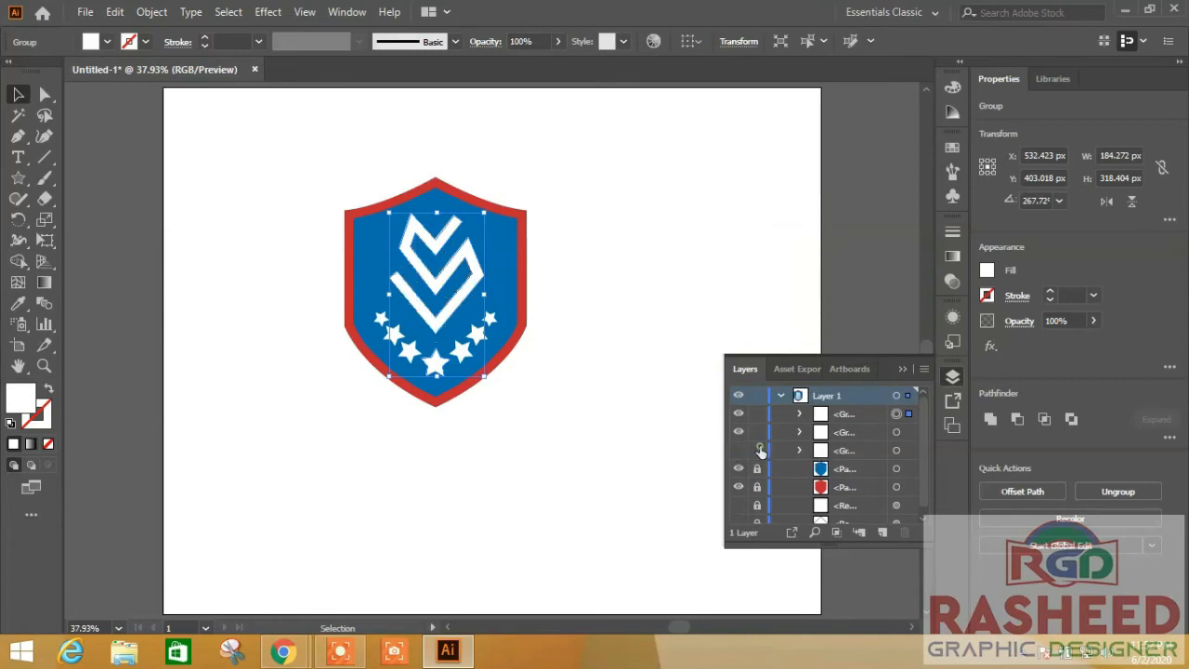
{"action": "left_click_drag", "start_coordinate": [847, 451], "coordinate": [906, 533]}
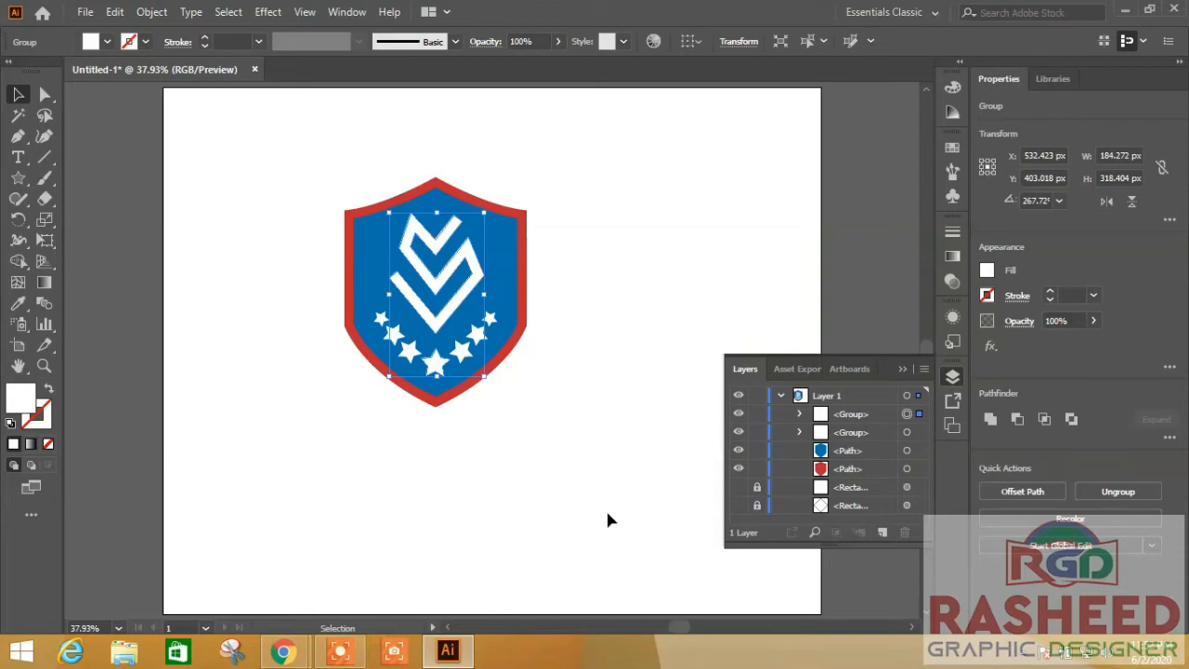
Select the shield, zigzag and stars together and group them into one logo object.
{"action": "left_click", "coordinate": [523, 456]}
{"action": "left_click_drag", "start_coordinate": [586, 173], "coordinate": [262, 423]}
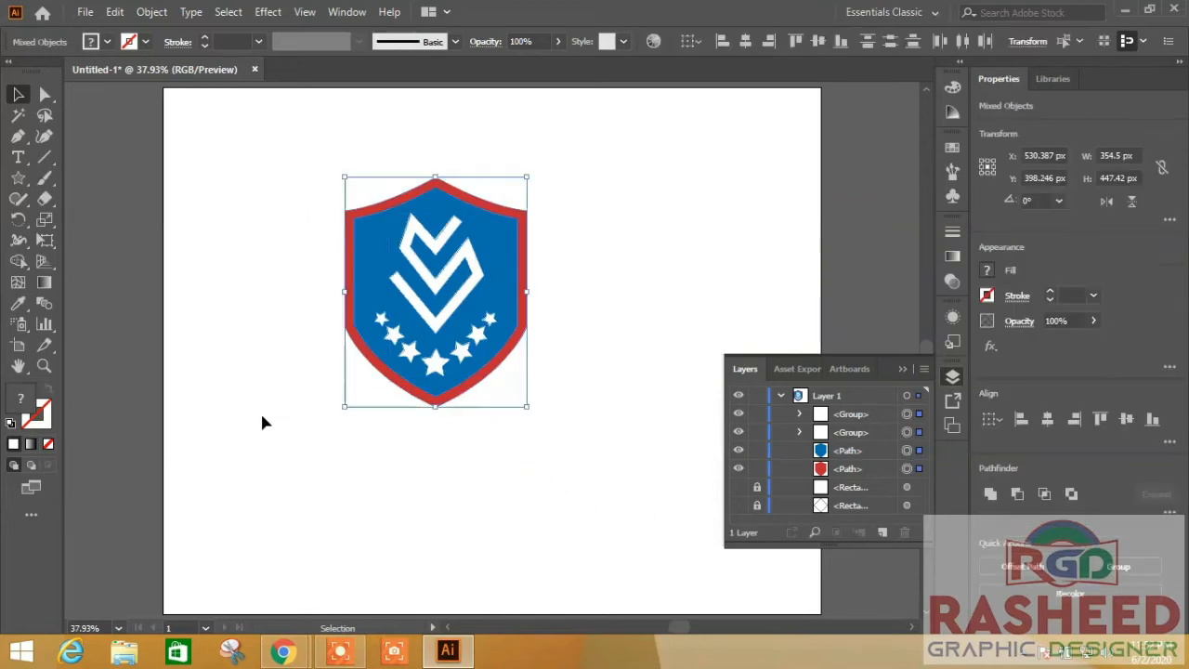
{"action": "key", "text": "ctrl+g"}
{"action": "left_click", "coordinate": [621, 484]}
Reveal the two hidden construction rectangles and delete them so only the logo group is left.
{"action": "left_click", "coordinate": [737, 450]}
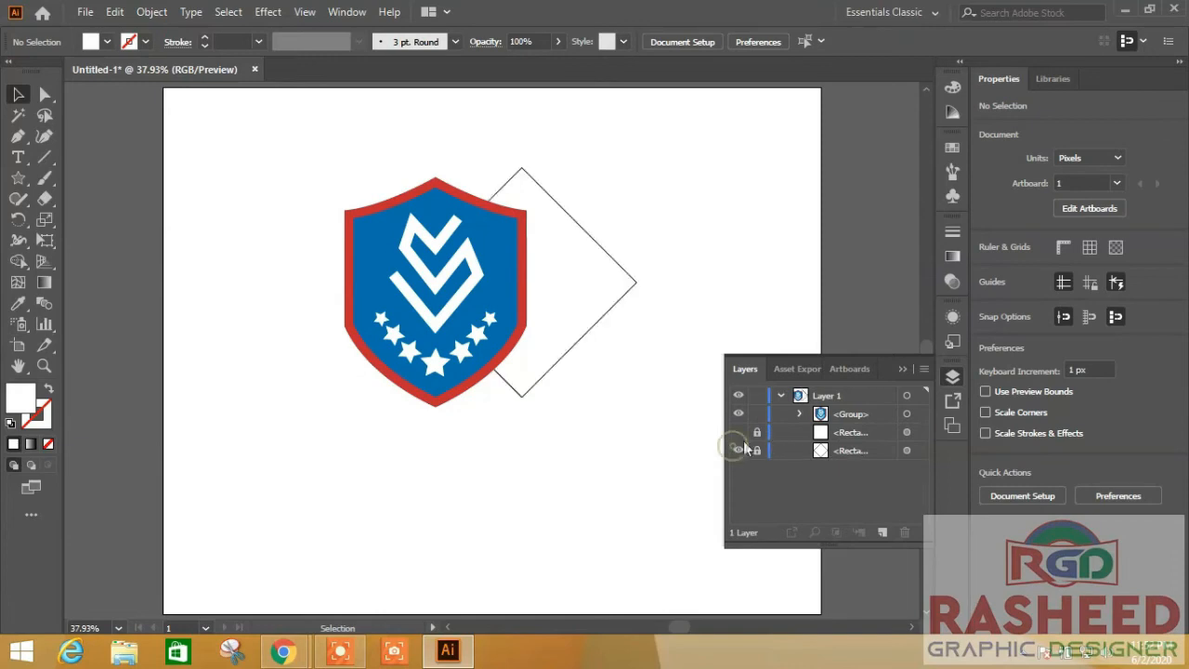
{"action": "left_click", "coordinate": [737, 432]}
{"action": "left_click_drag", "start_coordinate": [880, 442], "coordinate": [907, 537]}
{"action": "left_click_drag", "start_coordinate": [910, 430], "coordinate": [905, 537]}
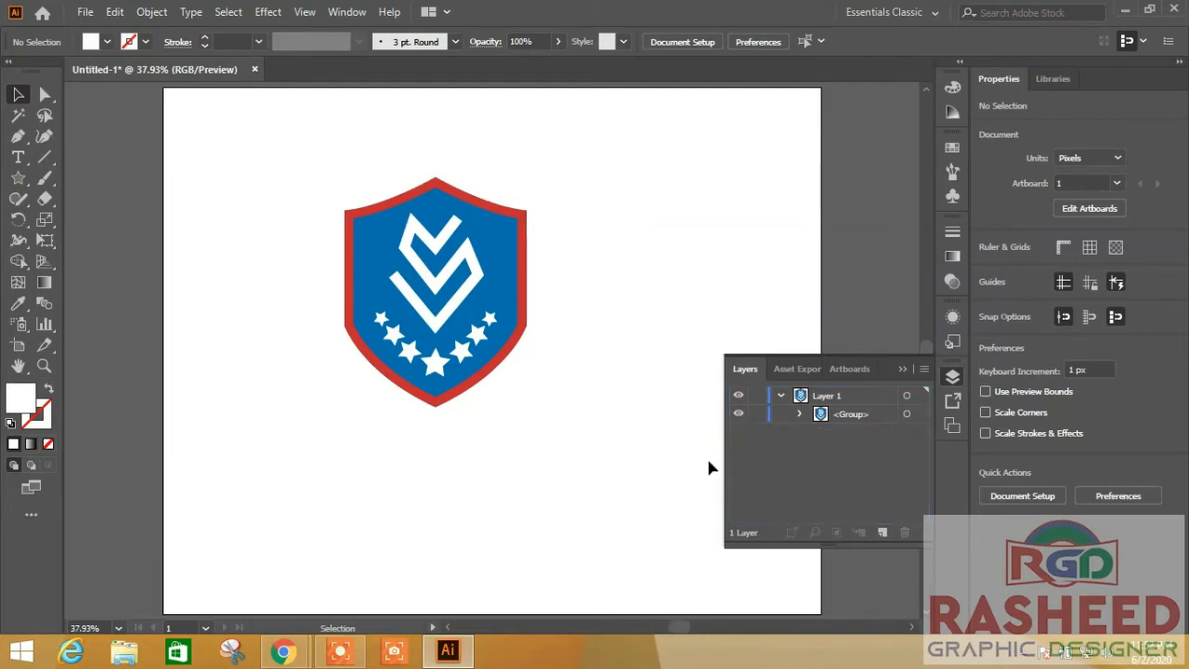
Paste the copied "Virtu" text and position it directly below the shield.
{"action": "left_click", "coordinate": [902, 369]}
{"action": "key", "text": "ctrl+v"}
{"action": "left_click_drag", "start_coordinate": [574, 419], "coordinate": [440, 454]}
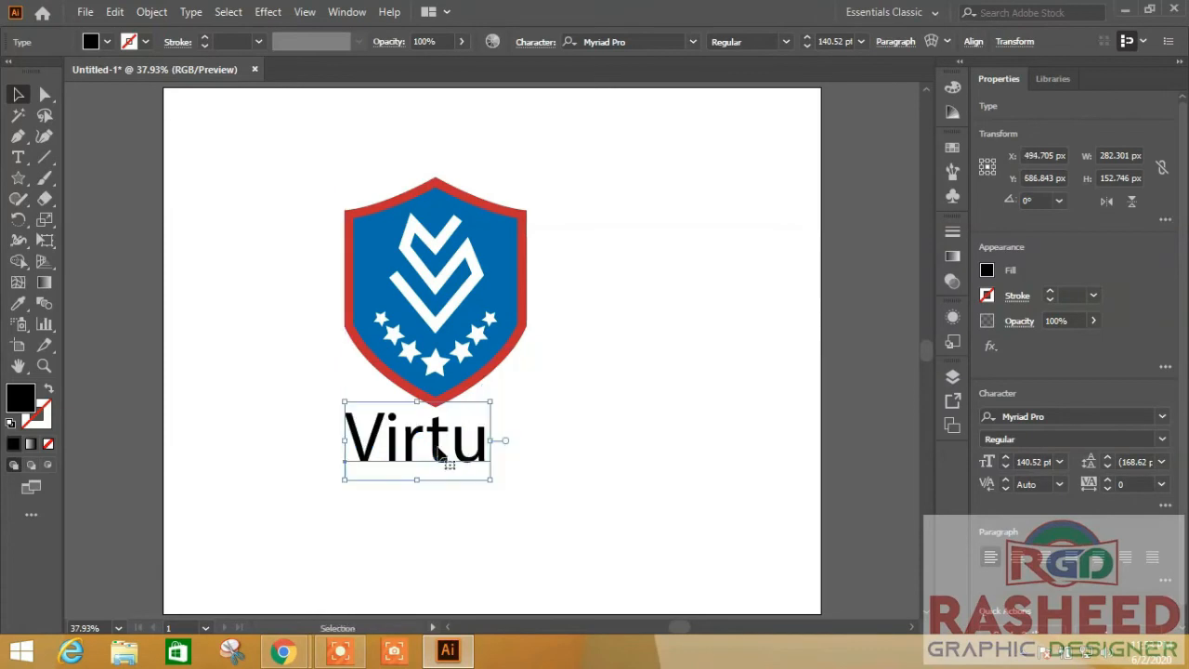
Preview alternative font families on the "Virtu" text, from Myriad Pro through the S fonts, without applying one.
{"action": "left_click", "coordinate": [692, 43]}
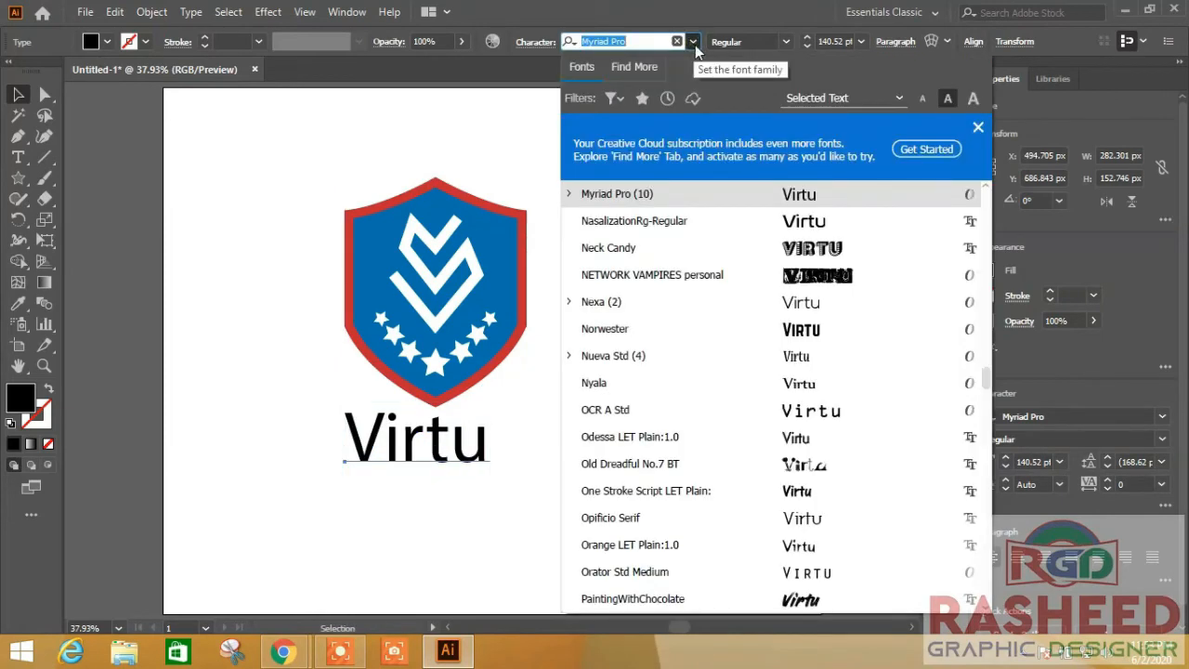
{"action": "key", "text": "Down"}
{"action": "key", "text": "Down"}
{"action": "key", "text": "Down"}
{"action": "key", "text": "Down"}
{"action": "key", "text": "Down"}
{"action": "key", "text": "Down"}
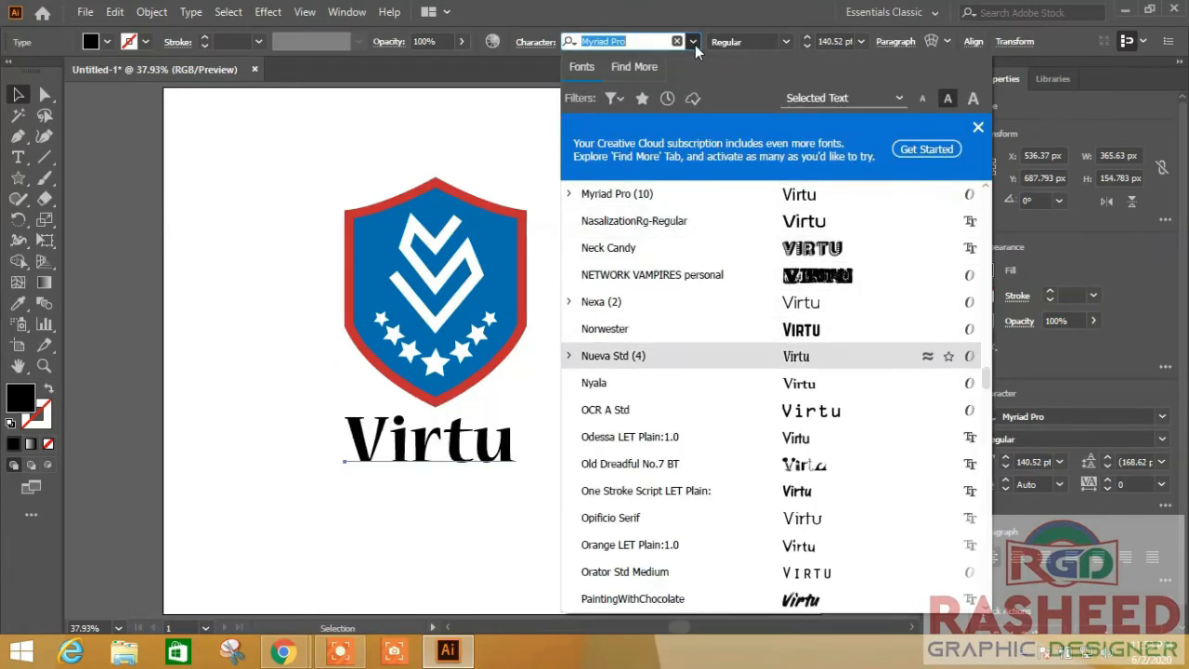
{"action": "key", "text": "Down"}
{"action": "key", "text": "Down"}
{"action": "key", "text": "Down"}
{"action": "key", "text": "Down"}
{"action": "key", "text": "Down"}
{"action": "key", "text": "Down"}
{"action": "key", "text": "Down"}
{"action": "key", "text": "Down"}
{"action": "key", "text": "Down"}
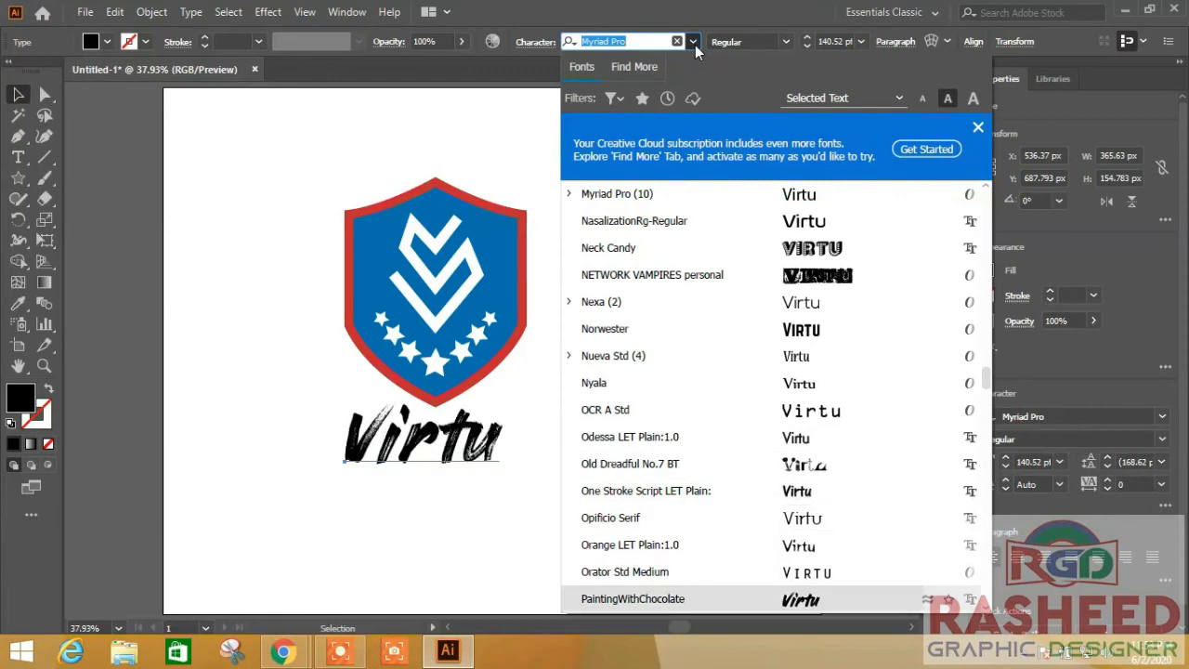
{"action": "key", "text": "Down"}
{"action": "key", "text": "Down"}
{"action": "key", "text": "Down"}
{"action": "key", "text": "Down"}
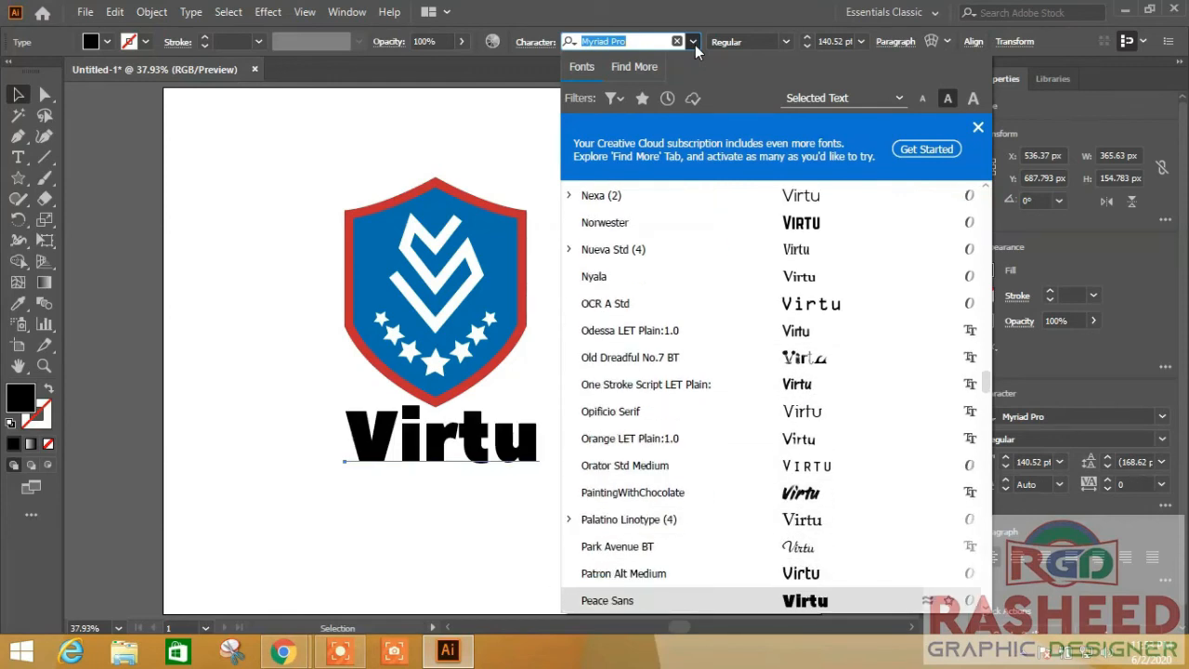
{"action": "key", "text": "Down"}
{"action": "key", "text": "Down"}
{"action": "key", "text": "Down"}
{"action": "key", "text": "Down"}
{"action": "key", "text": "Down"}
{"action": "key", "text": "Down"}
{"action": "key", "text": "Down"}
{"action": "key", "text": "Down"}
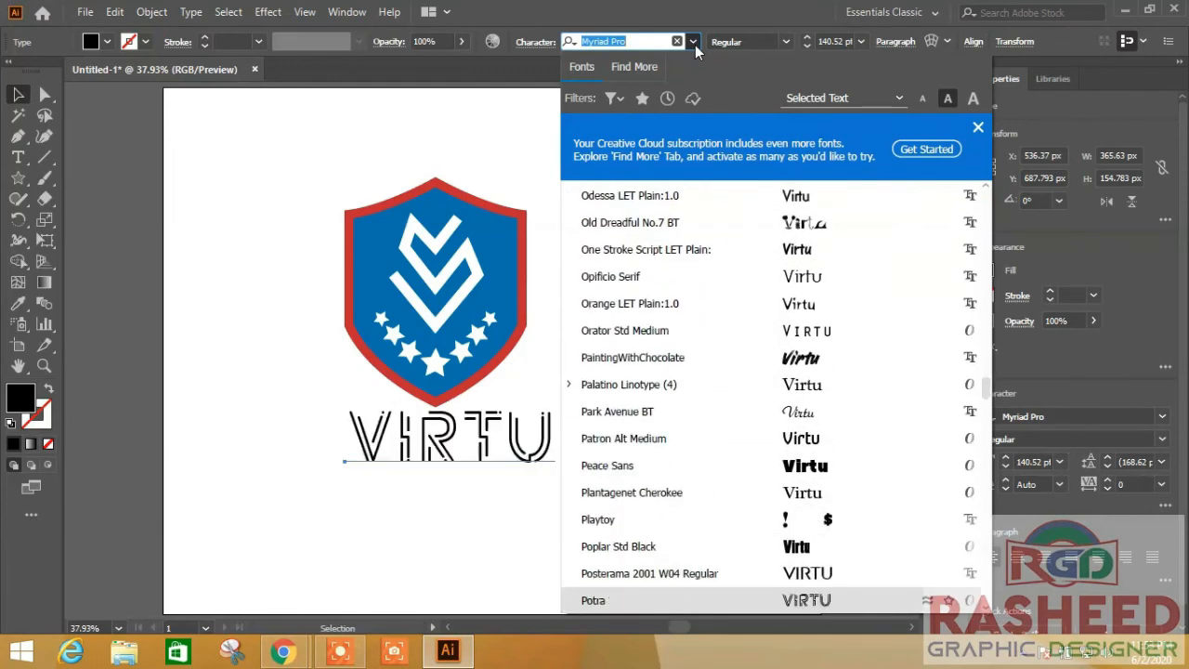
{"action": "key", "text": "Down"}
{"action": "key", "text": "Down"}
{"action": "key", "text": "Down"}
{"action": "key", "text": "Down"}
{"action": "key", "text": "Down"}
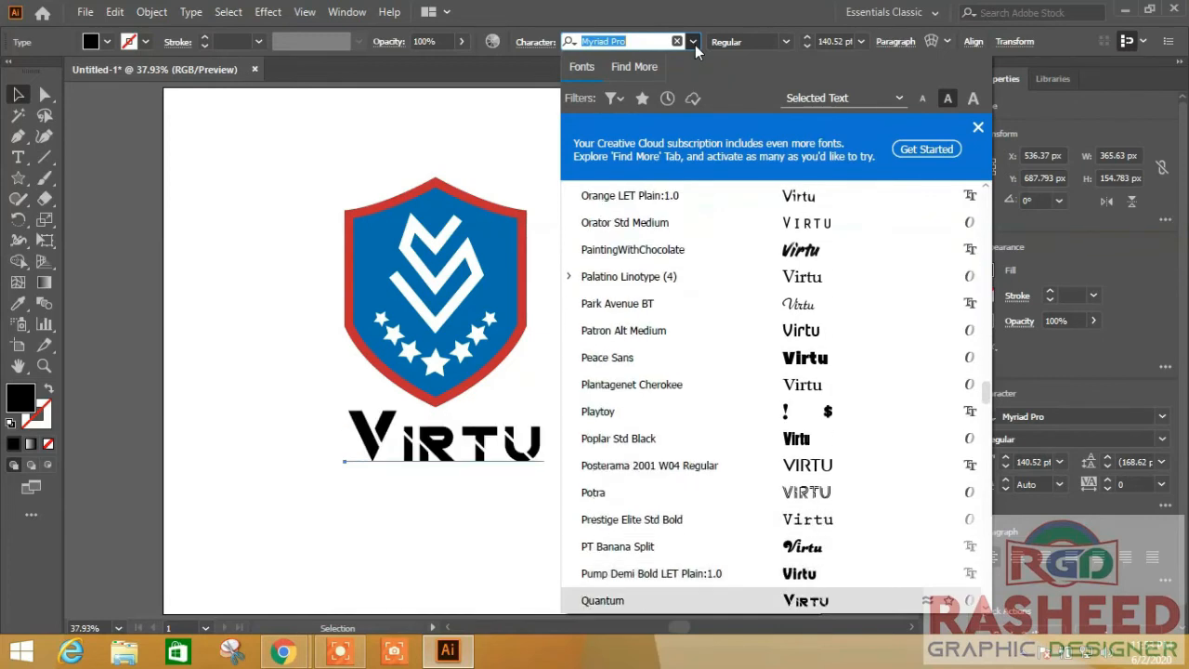
{"action": "key", "text": "Down"}
{"action": "key", "text": "Down"}
{"action": "key", "text": "Down"}
{"action": "key", "text": "Down"}
{"action": "key", "text": "Down"}
{"action": "key", "text": "Down"}
{"action": "key", "text": "Down"}
{"action": "key", "text": "Down"}
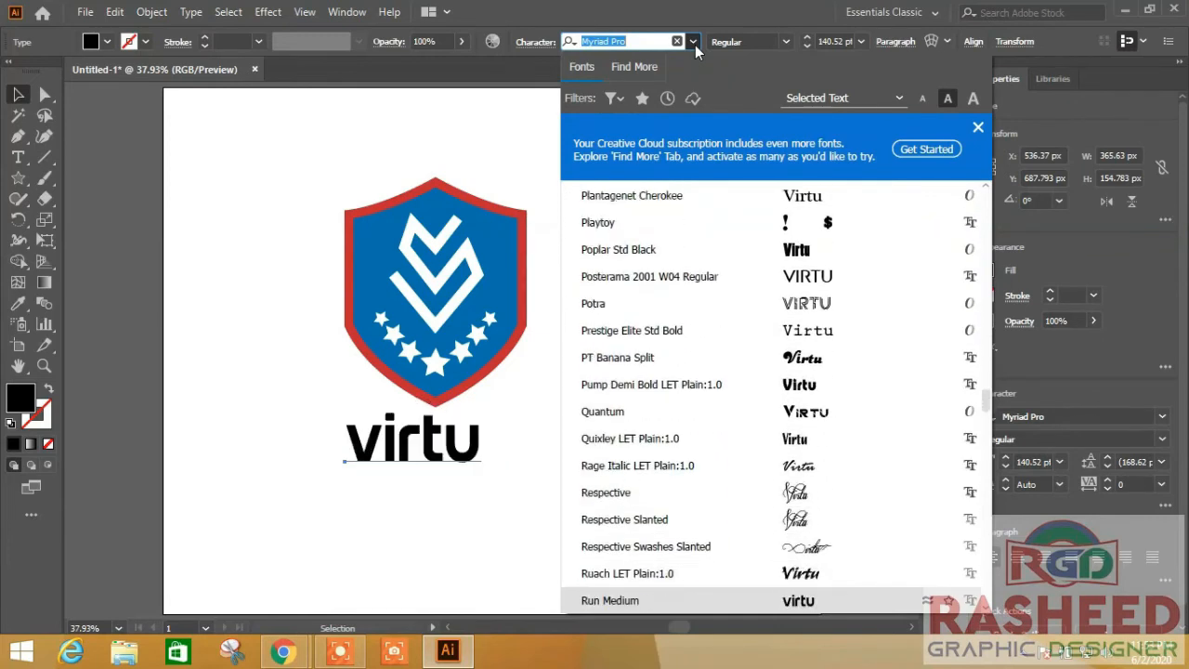
{"action": "key", "text": "Down"}
{"action": "key", "text": "Down"}
{"action": "key", "text": "Down"}
{"action": "key", "text": "Down"}
{"action": "key", "text": "Down"}
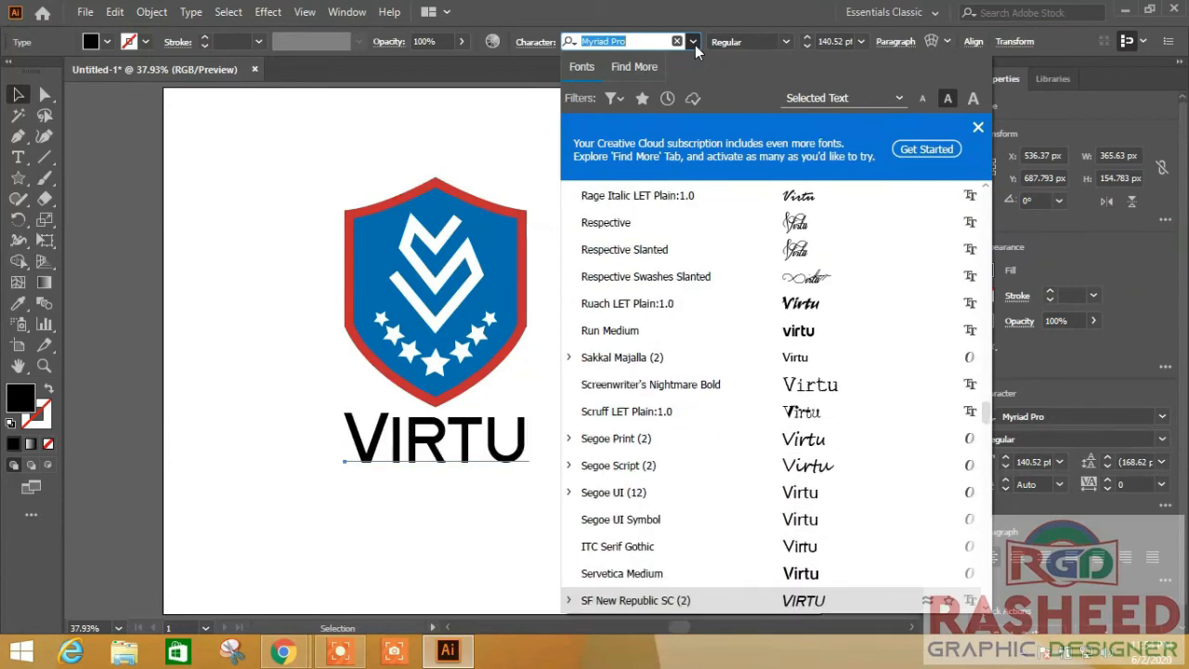
{"action": "key", "text": "Down"}
{"action": "key", "text": "Down"}
{"action": "key", "text": "Down"}
{"action": "key", "text": "Down"}
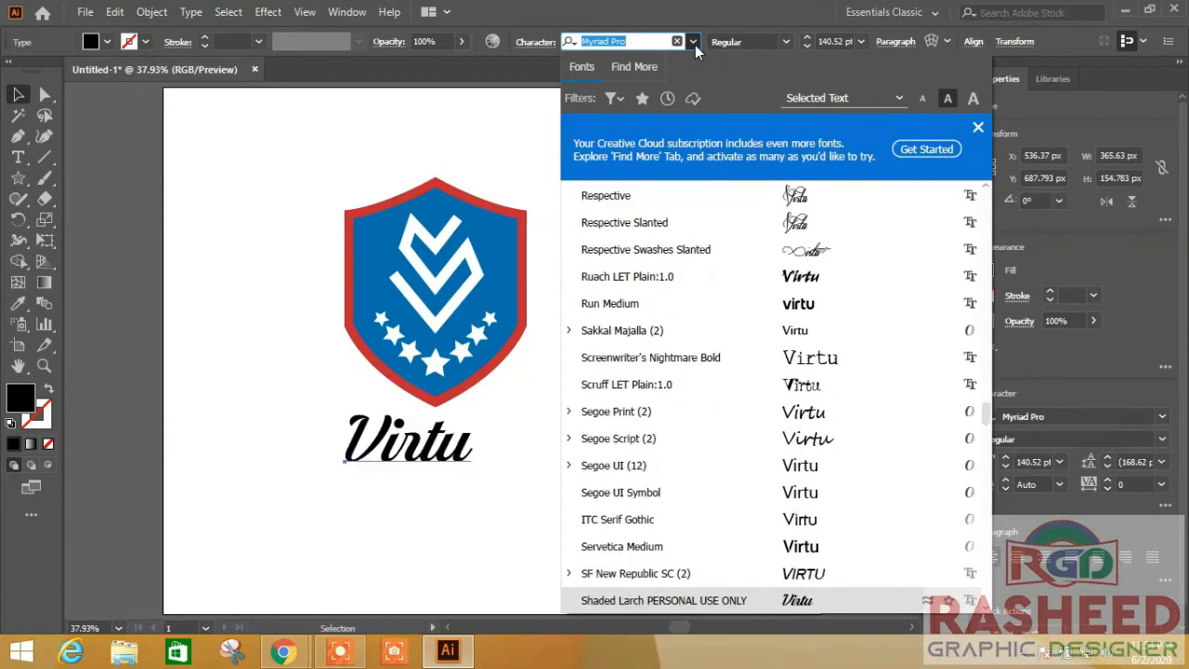
{"action": "key", "text": "Up"}
{"action": "key", "text": "Down"}
{"action": "key", "text": "Down"}
{"action": "key", "text": "Down"}
{"action": "key", "text": "Down"}
{"action": "key", "text": "Down"}
{"action": "key", "text": "Down"}
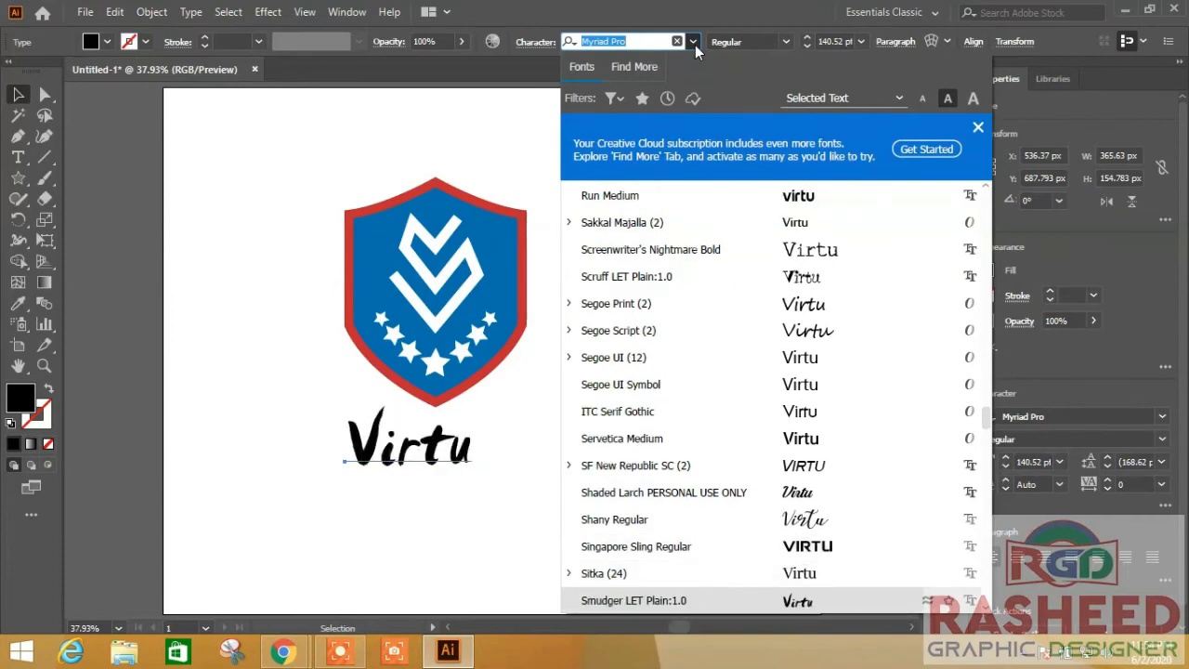
{"action": "key", "text": "Down"}
{"action": "key", "text": "Down"}
{"action": "key", "text": "Down"}
{"action": "key", "text": "Down"}
{"action": "key", "text": "Down"}
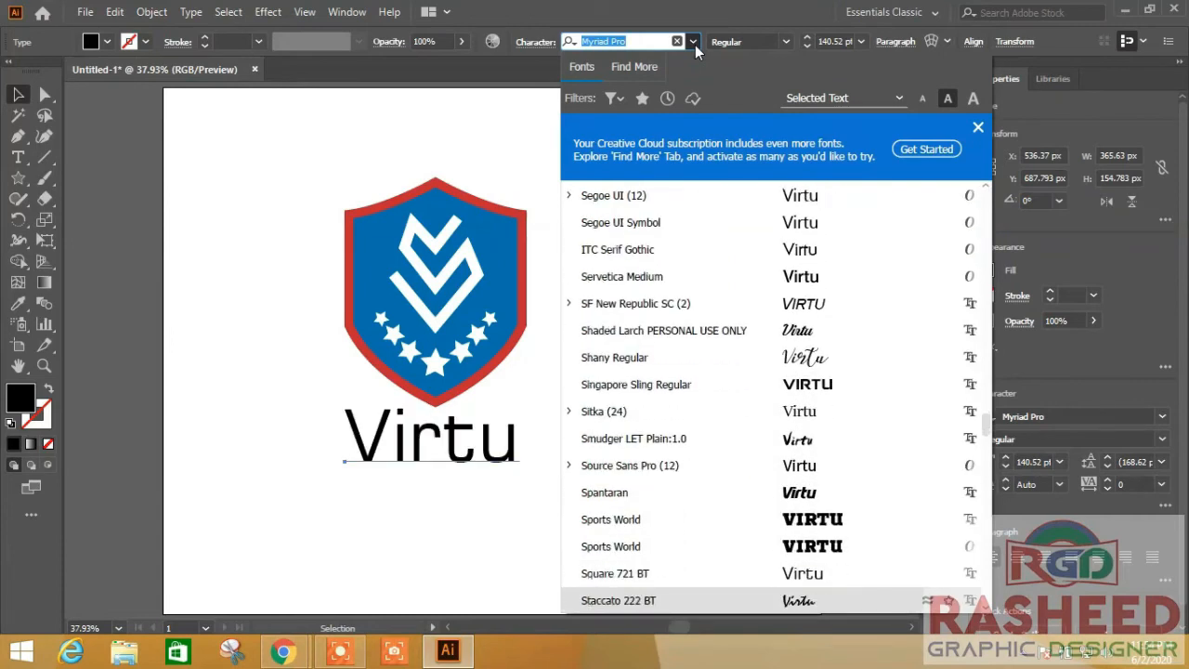
{"action": "key", "text": "Escape"}
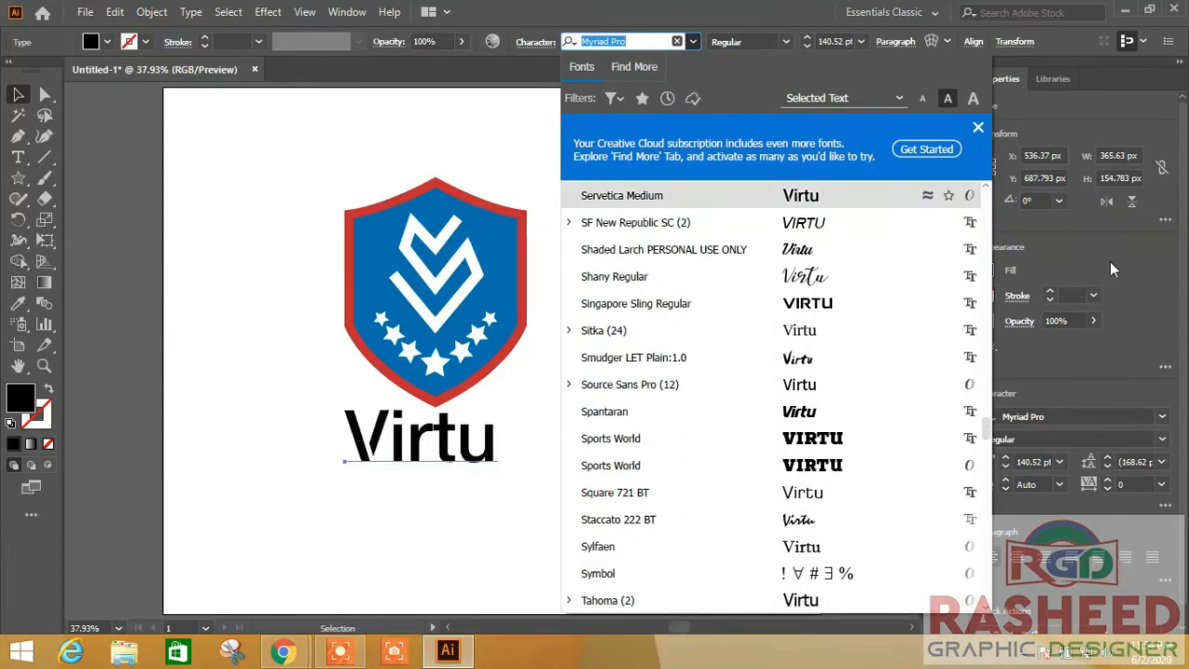
Turn on All Caps for the "Virtu" text below the shield.
{"action": "left_click", "coordinate": [1166, 504]}
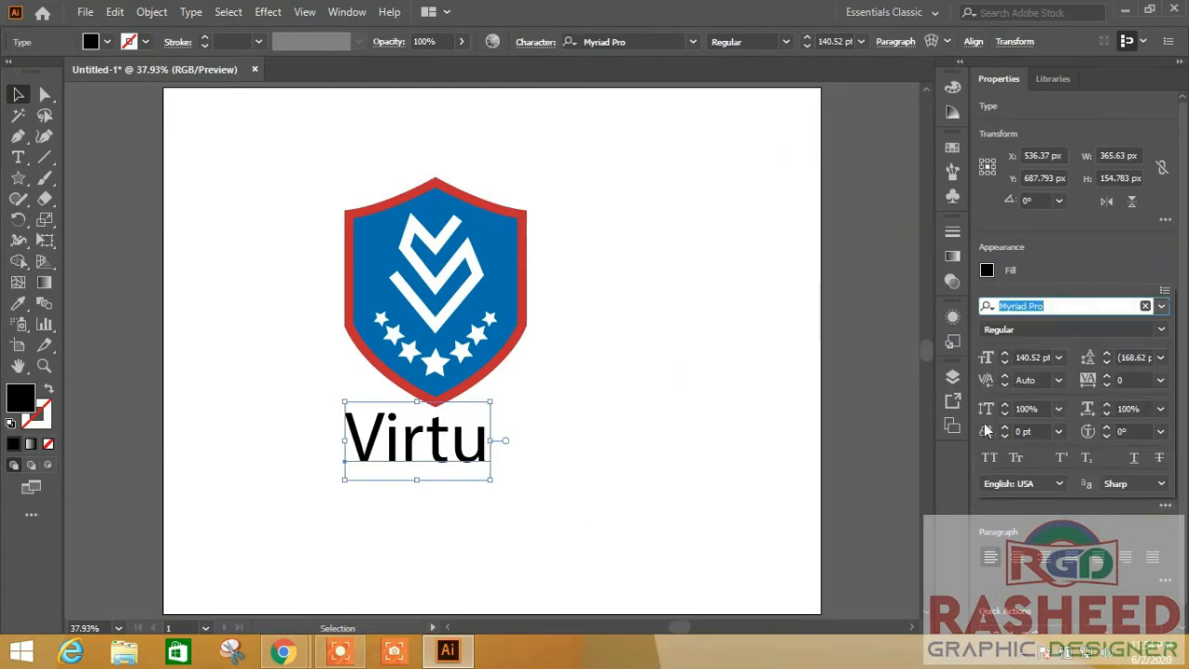
{"action": "left_click", "coordinate": [990, 457]}
Browse the font families on the "VIRTU" text from Myriad Pro onward and apply Peace Sans.
{"action": "left_click", "coordinate": [1163, 418]}
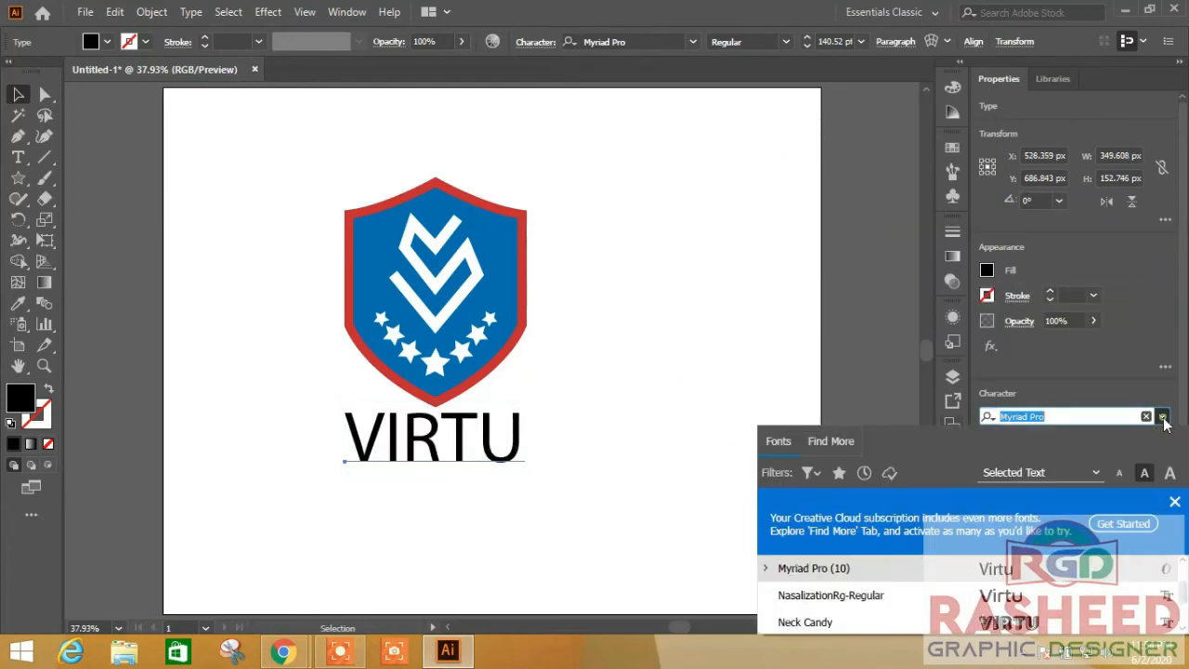
{"action": "key", "text": "Down"}
{"action": "key", "text": "Down"}
{"action": "key", "text": "Down"}
{"action": "key", "text": "Down"}
{"action": "key", "text": "Down"}
{"action": "key", "text": "Down"}
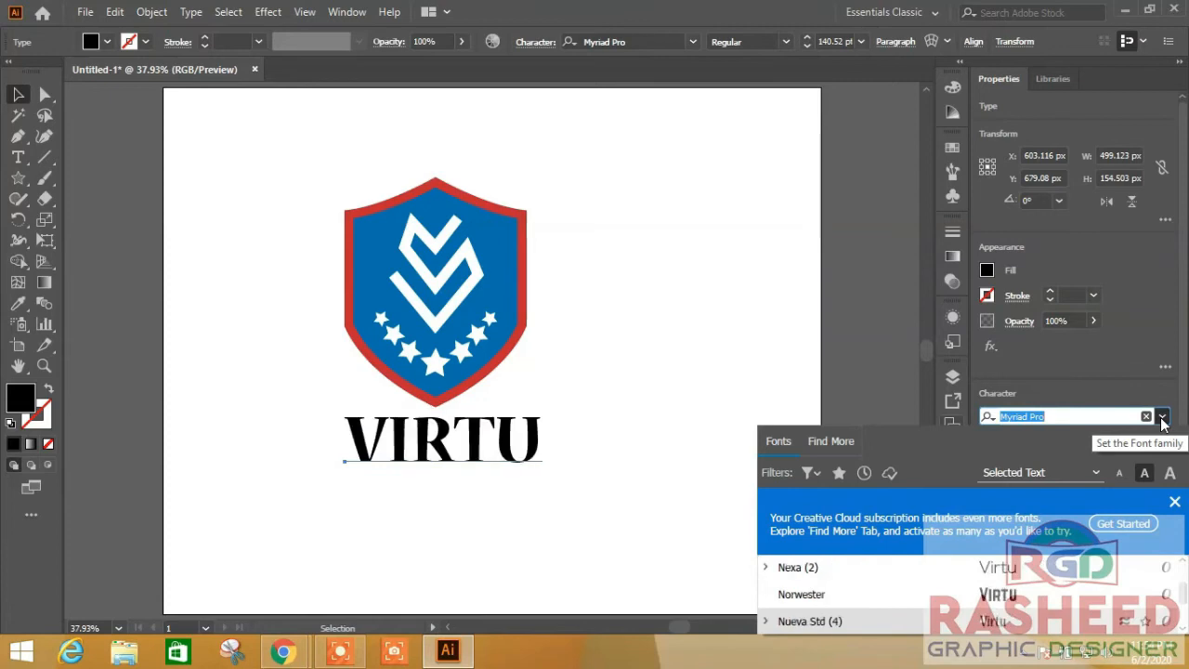
{"action": "key", "text": "Down"}
{"action": "key", "text": "Down"}
{"action": "key", "text": "Down"}
{"action": "key", "text": "Down"}
{"action": "key", "text": "Down"}
{"action": "key", "text": "Down"}
{"action": "key", "text": "Down"}
{"action": "key", "text": "Down"}
{"action": "key", "text": "Down"}
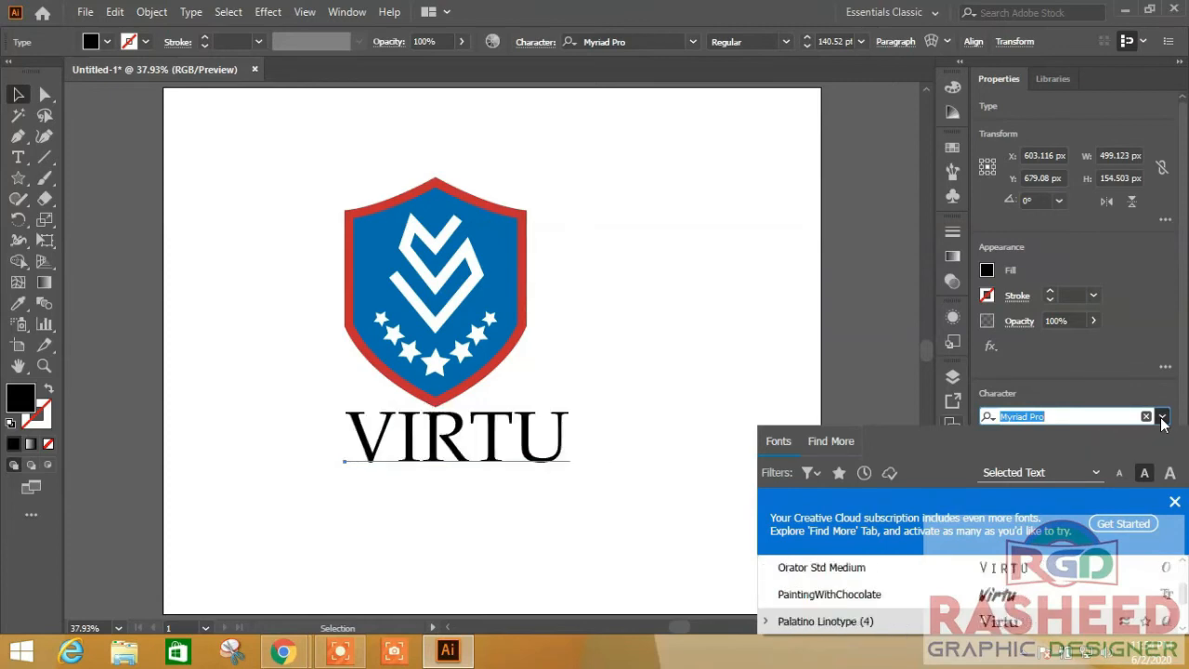
{"action": "key", "text": "Down"}
{"action": "key", "text": "Down"}
{"action": "key", "text": "Down"}
{"action": "key", "text": "Down"}
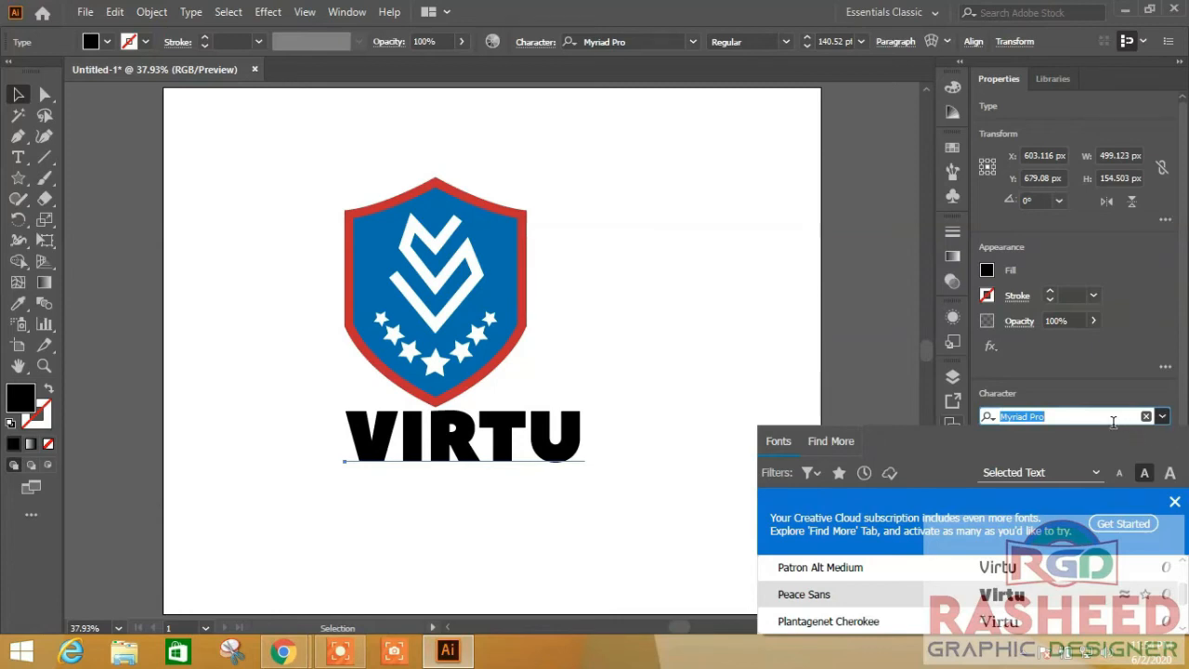
{"action": "key", "text": "Return"}
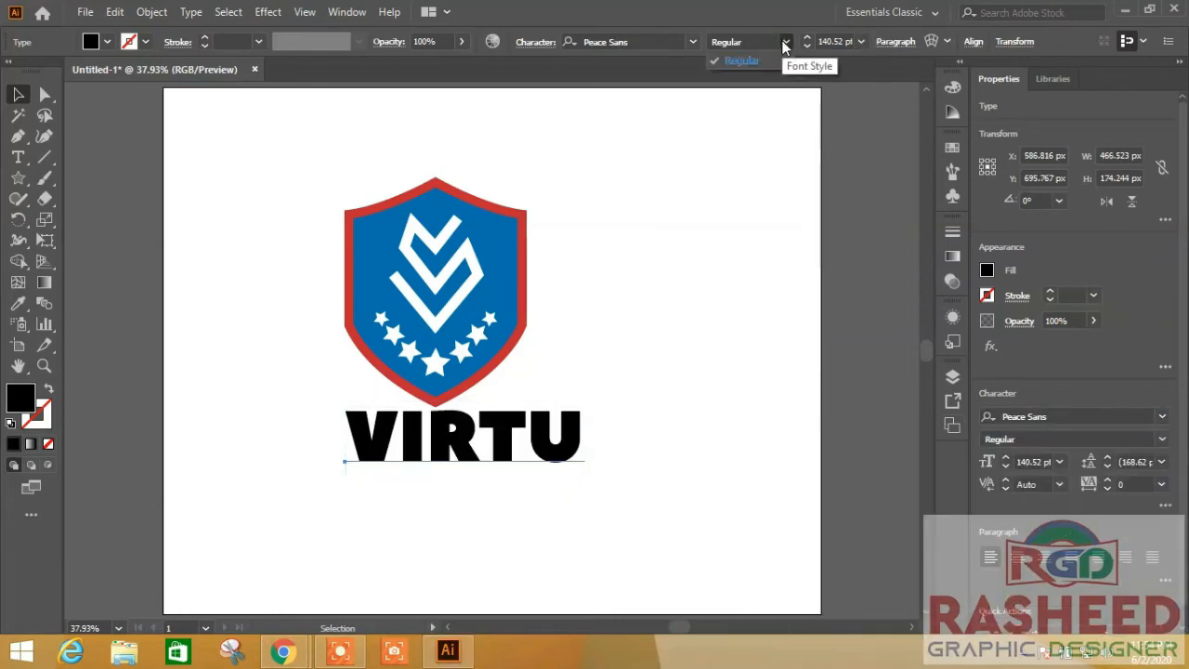
Shift the "VIRTU" text so it sits roughly centred beneath the shield and set its tracking to 126.
{"action": "left_click_drag", "start_coordinate": [544, 458], "coordinate": [500, 459]}
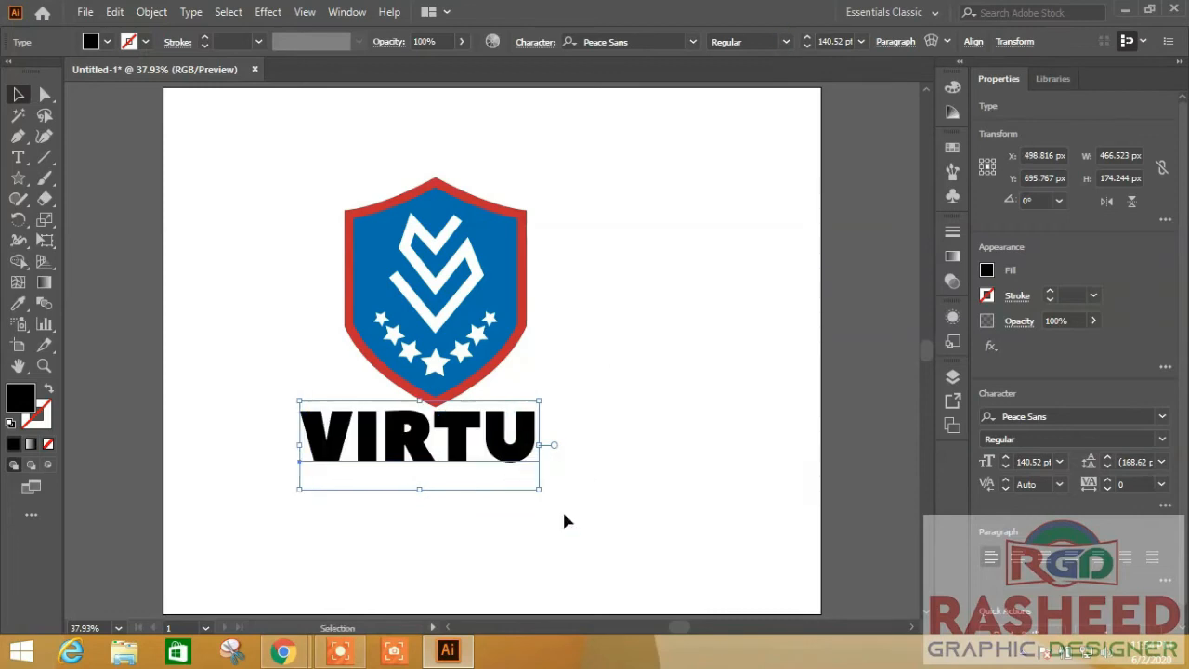
{"action": "left_click", "coordinate": [1108, 479]}
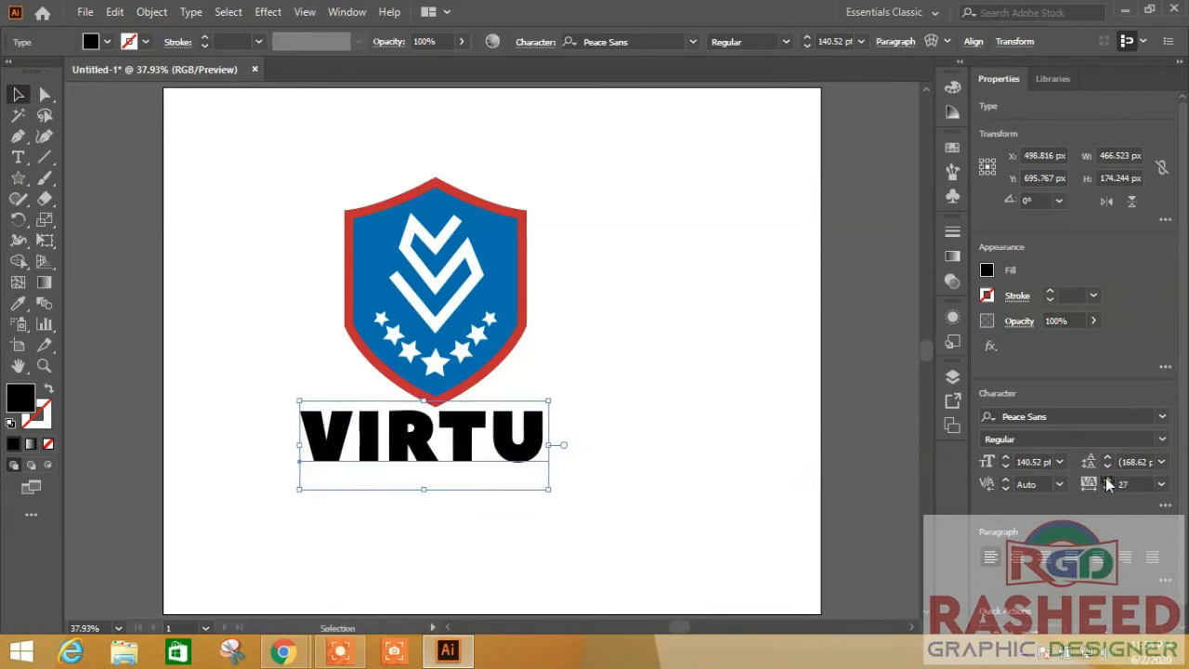
{"action": "left_click_drag", "start_coordinate": [1107, 481], "coordinate": [1108, 481]}
Change the "VIRTU" text's font to AmsiPro-Black and lower it slightly to leave a gap below the shield.
{"action": "left_click", "coordinate": [692, 41]}
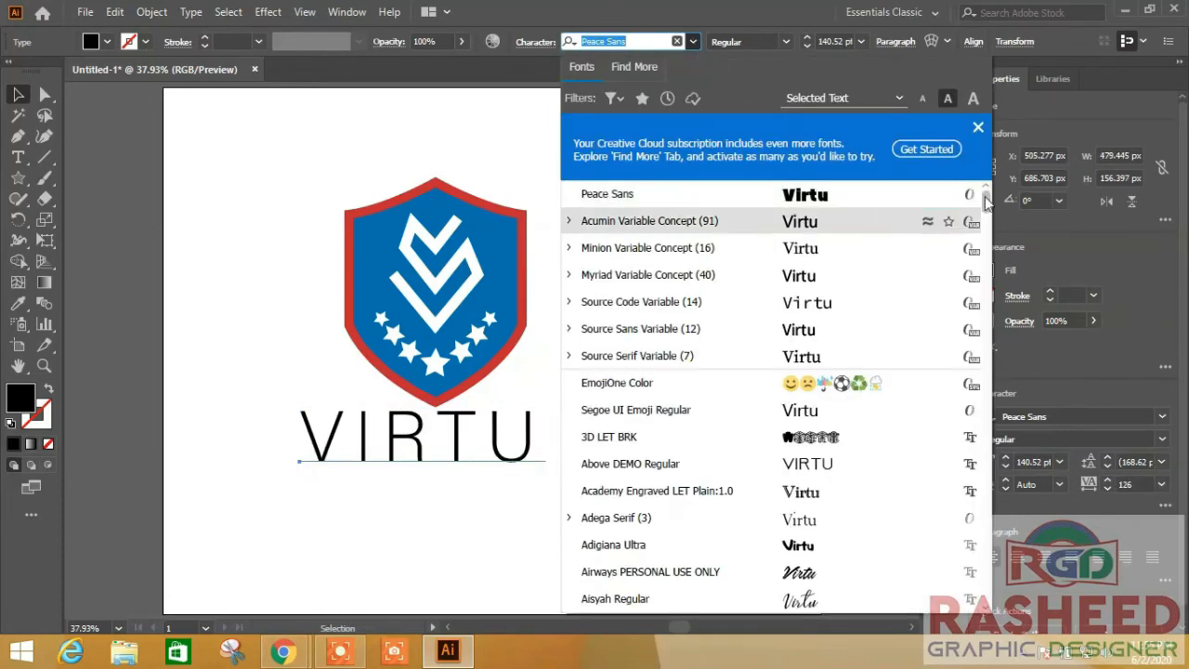
{"action": "left_click_drag", "start_coordinate": [986, 204], "coordinate": [987, 227]}
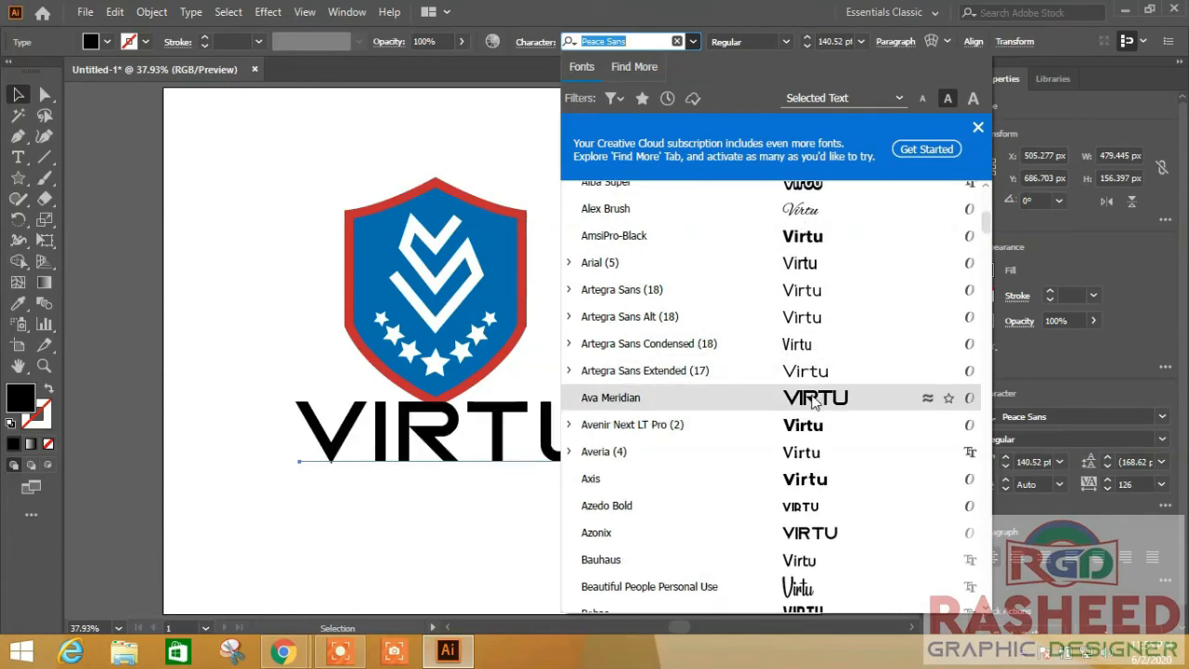
{"action": "left_click", "coordinate": [817, 240]}
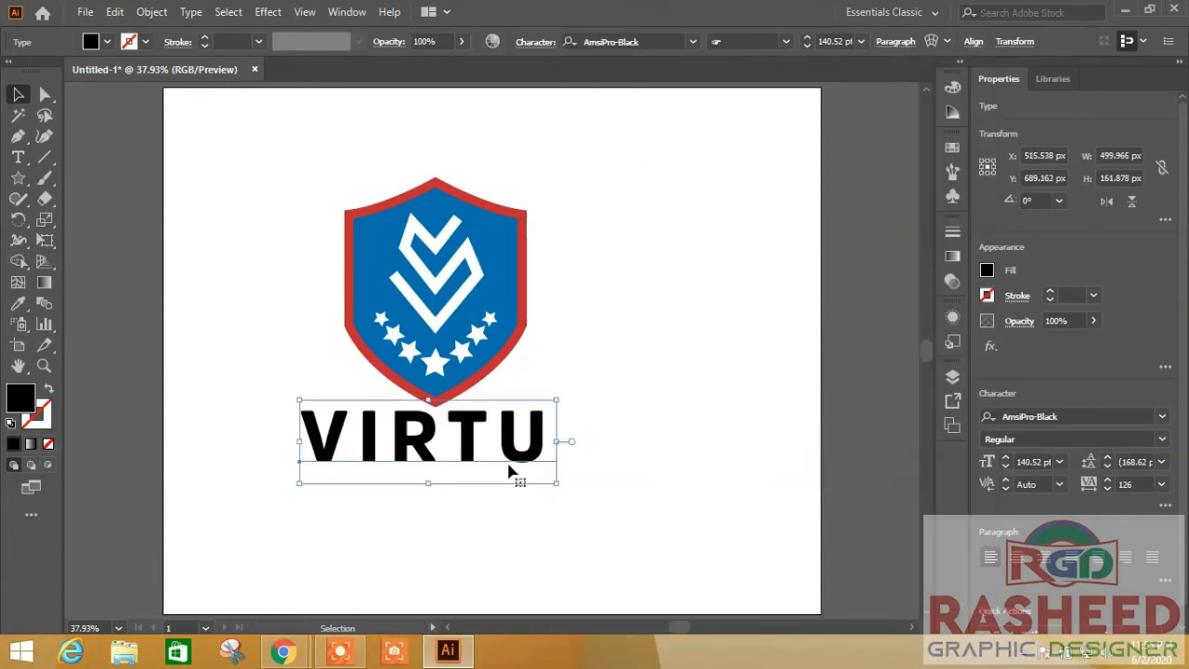
{"action": "left_click_drag", "start_coordinate": [471, 443], "coordinate": [471, 453]}
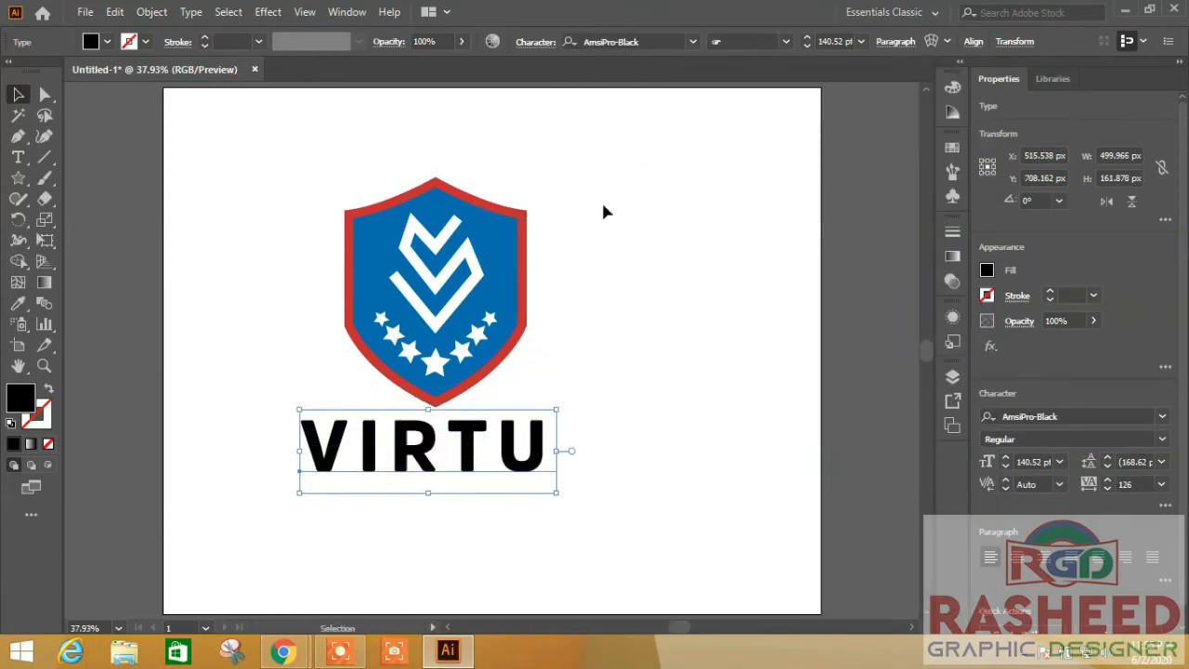
Align the shield and the "VIRTU" text to each other on their horizontal centres.
{"action": "left_click_drag", "start_coordinate": [610, 167], "coordinate": [376, 544]}
{"action": "left_click", "coordinate": [1048, 420]}
{"action": "left_click", "coordinate": [620, 492]}
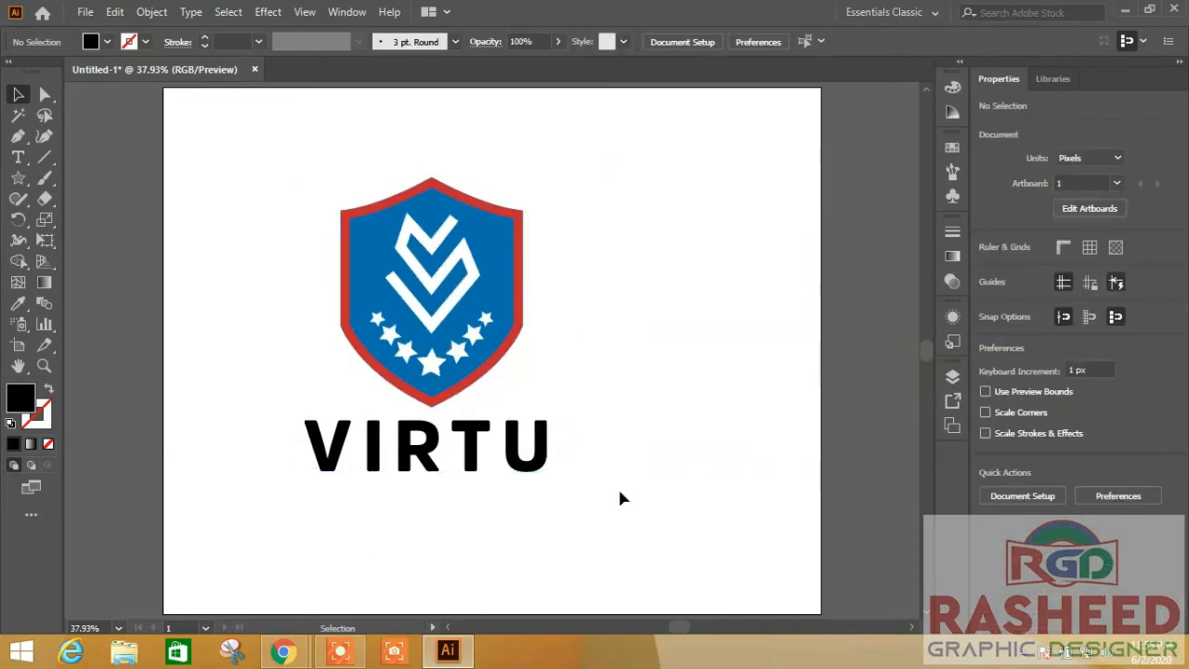
Fill the "VIRTU" text with the same red as the shield's border.
{"action": "left_click", "coordinate": [525, 469]}
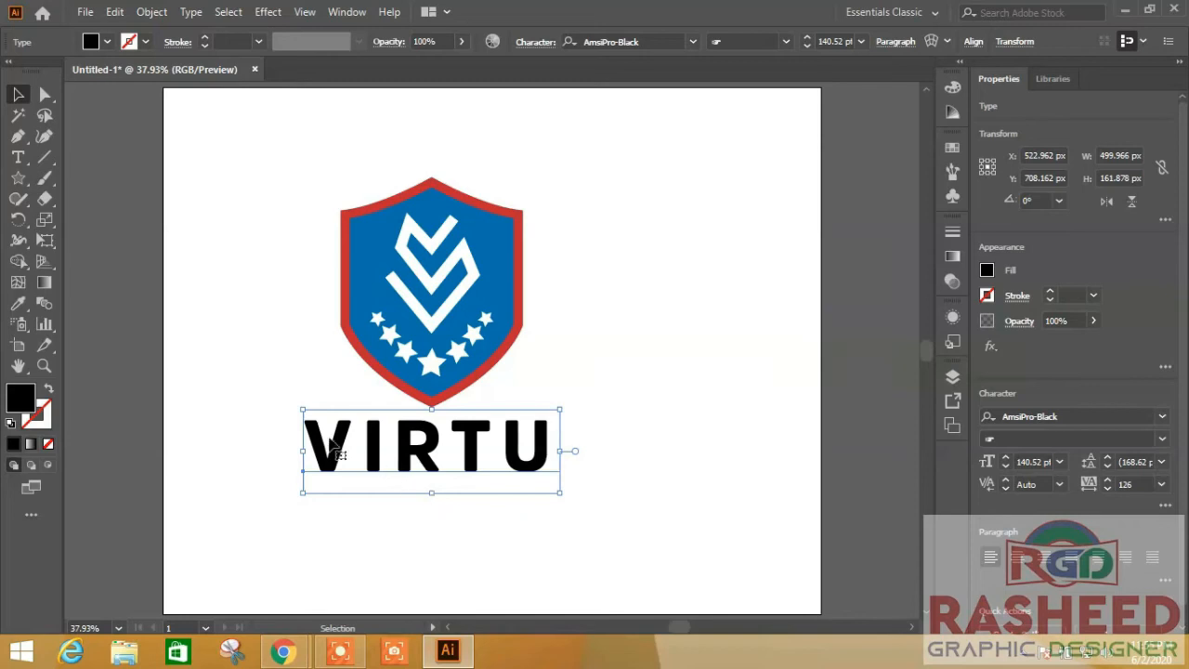
{"action": "left_click", "coordinate": [107, 41]}
{"action": "left_click", "coordinate": [134, 71]}
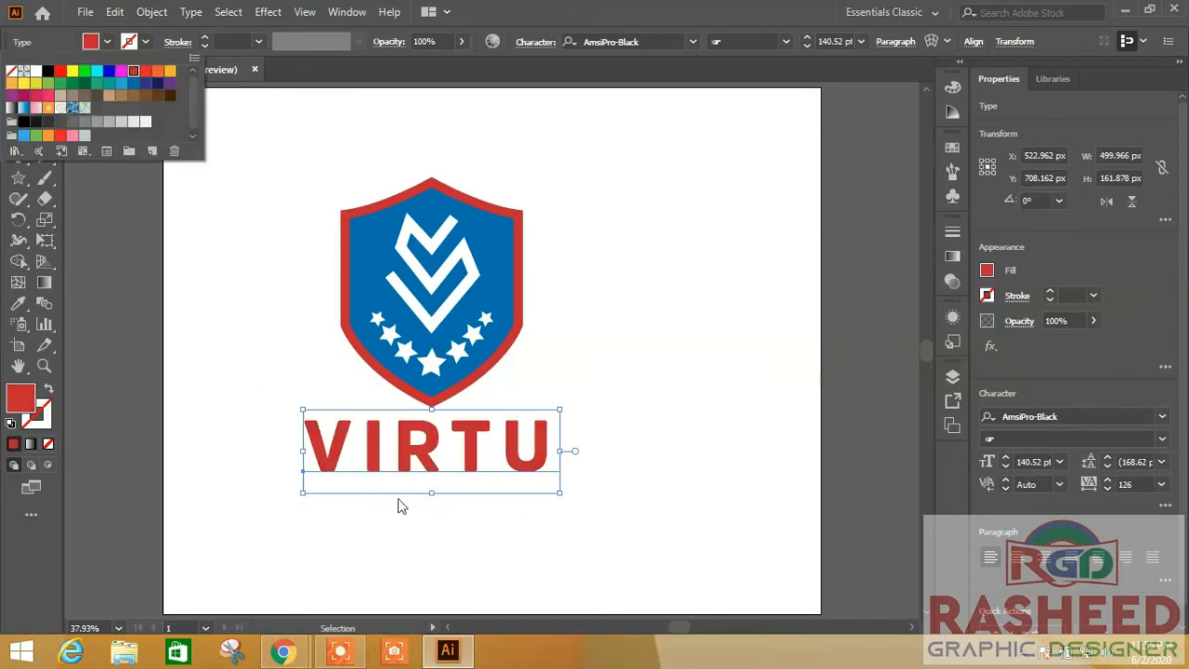
{"action": "left_click", "coordinate": [437, 457]}
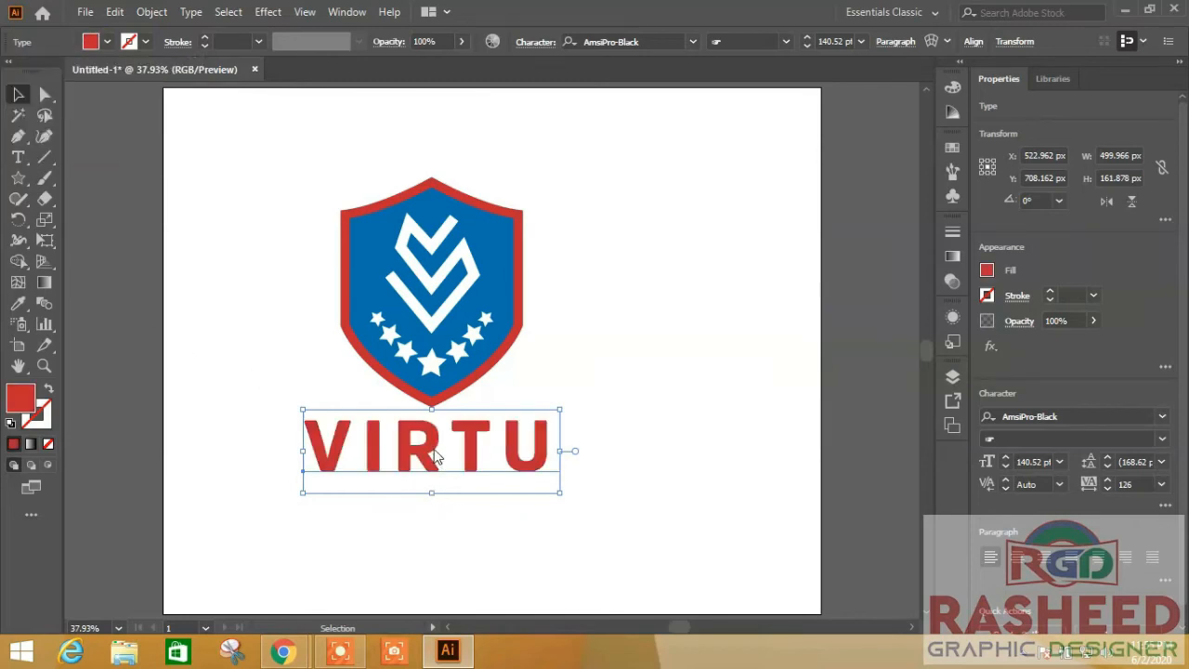
{"action": "left_click", "coordinate": [211, 323]}
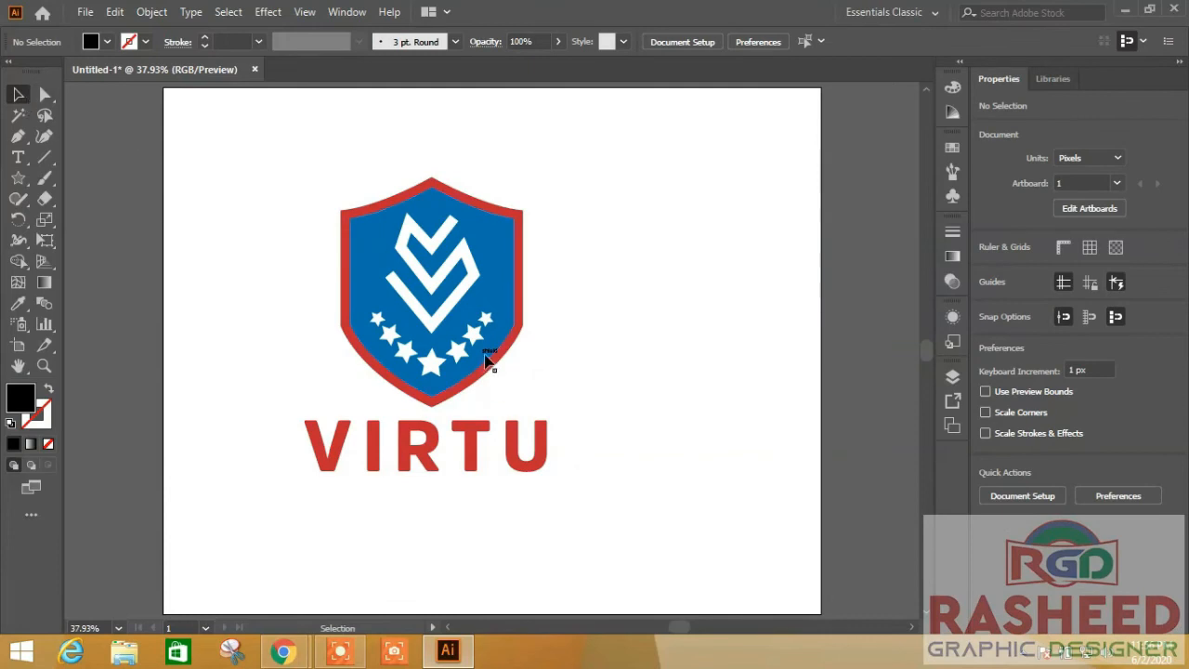
Add the word "shield" as a smaller text line directly below "VIRTU".
{"action": "left_click", "coordinate": [488, 360]}
{"action": "left_click_drag", "start_coordinate": [496, 353], "coordinate": [595, 443]}
{"action": "left_click_drag", "start_coordinate": [545, 374], "coordinate": [433, 512]}
{"action": "mouse_move", "coordinate": [432, 654]}
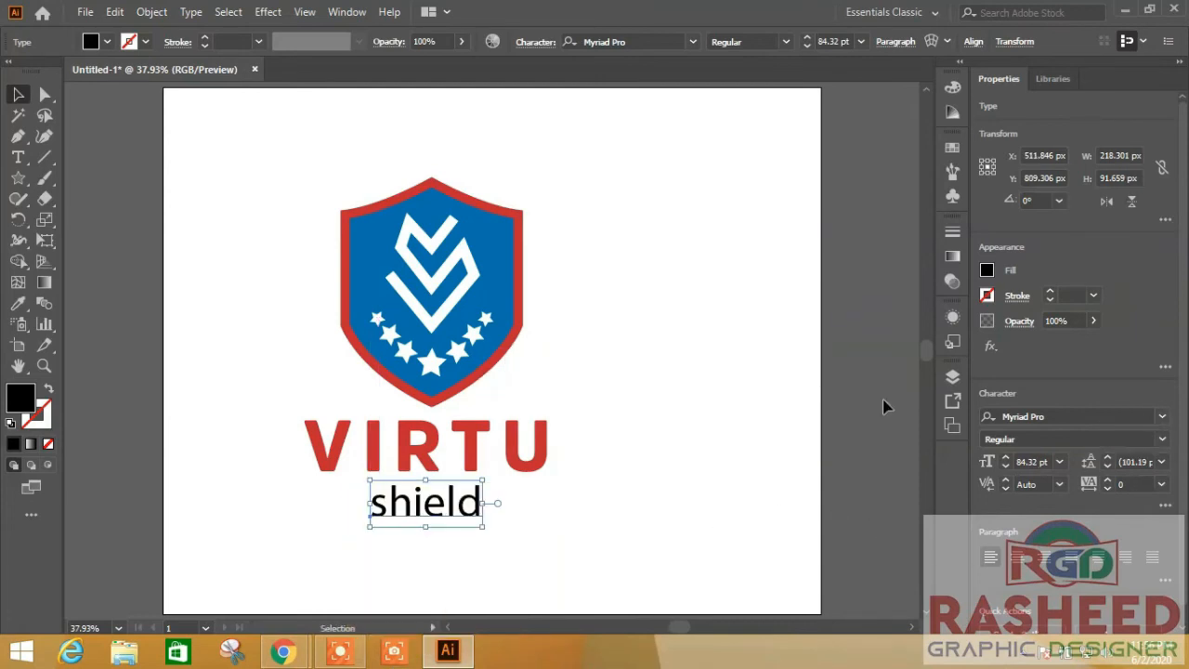
Format the "shield" text in All Caps with the Norwester font at 52 pt.
{"action": "left_click", "coordinate": [1163, 504]}
{"action": "left_click", "coordinate": [991, 457]}
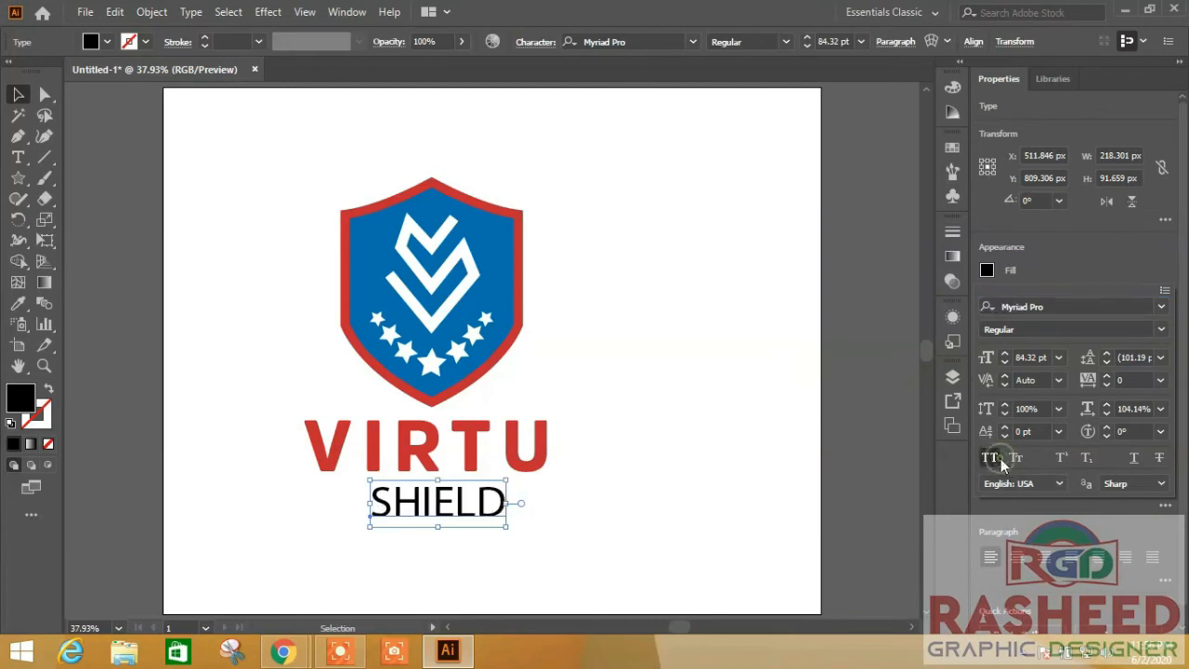
{"action": "left_click", "coordinate": [1162, 306]}
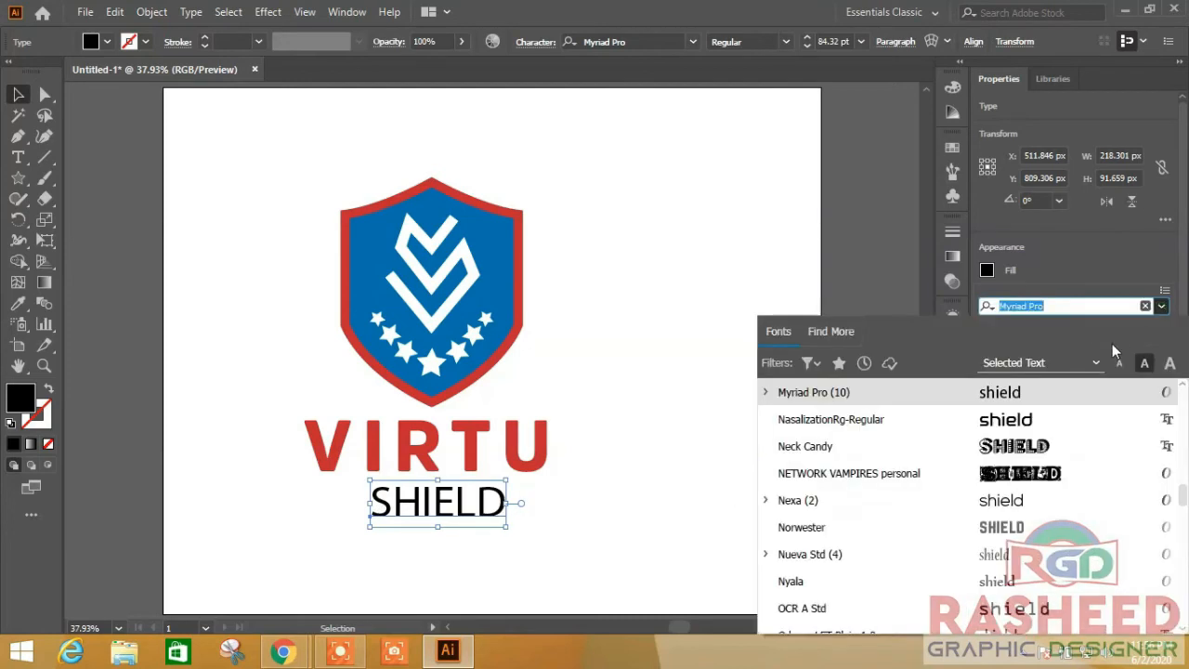
{"action": "scroll", "coordinate": [1020, 424], "scroll_direction": "down", "scroll_amount": 1}
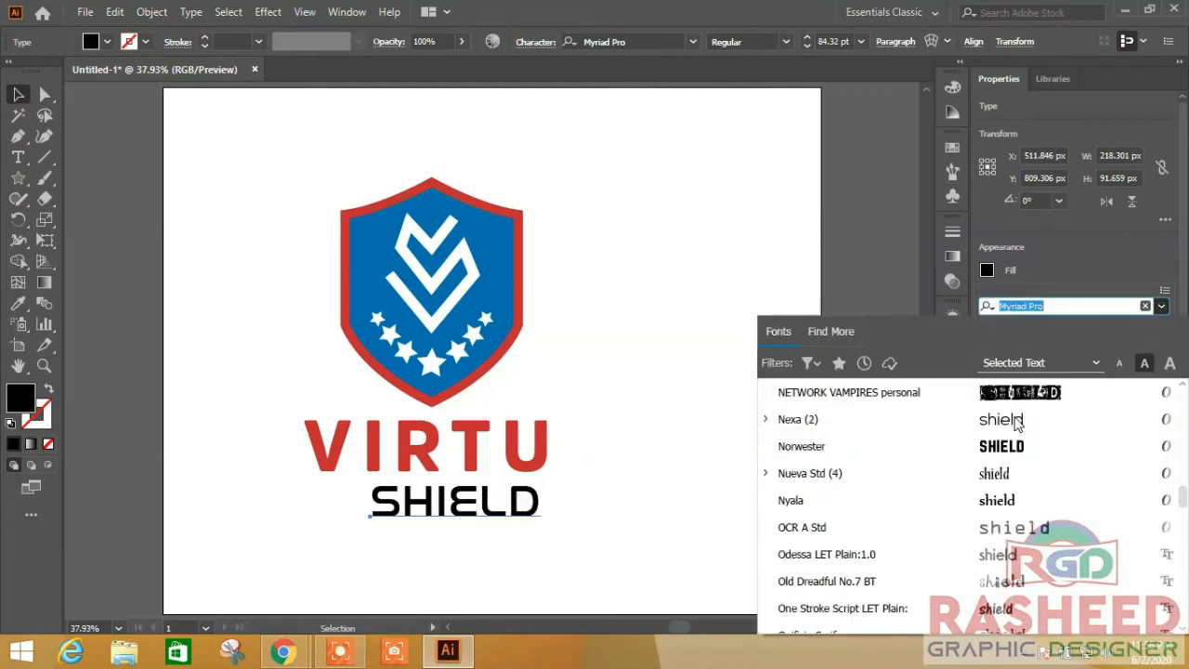
{"action": "left_click", "coordinate": [1011, 450]}
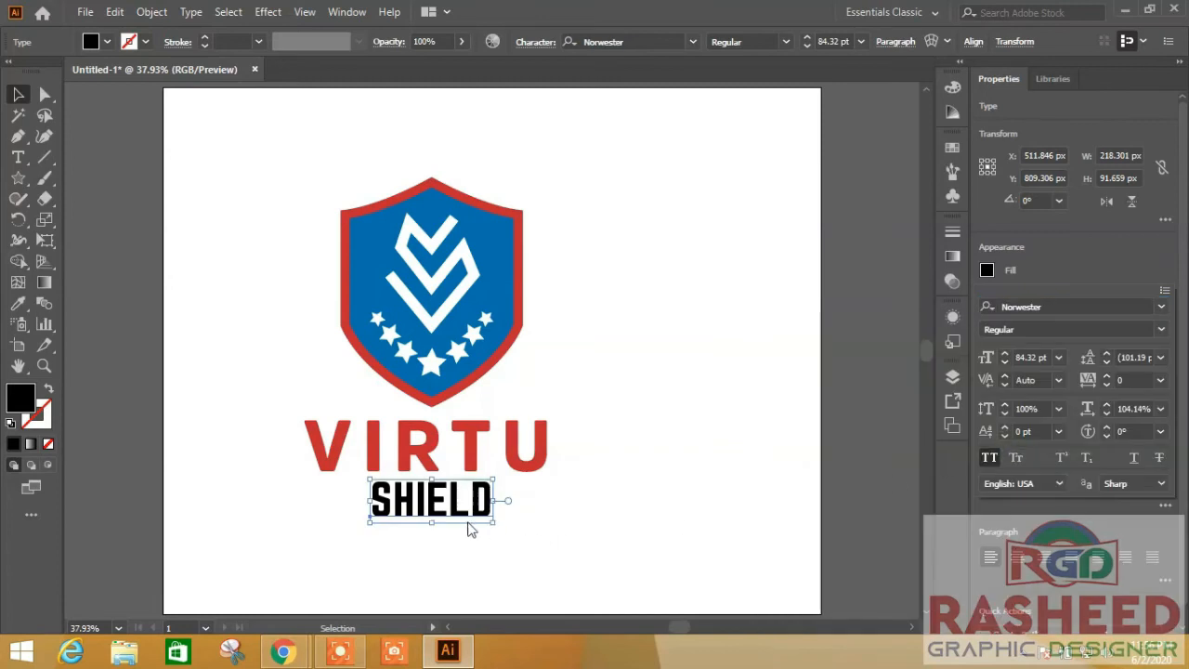
{"action": "left_click", "coordinate": [1004, 364]}
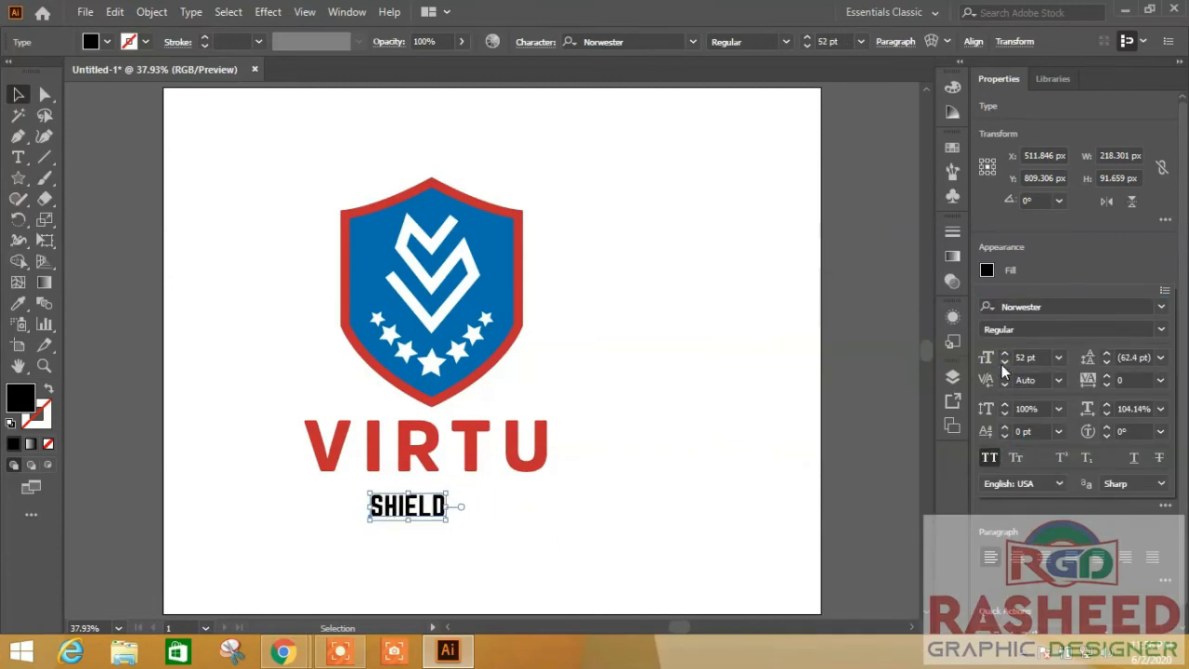
{"action": "left_click", "coordinate": [1106, 428]}
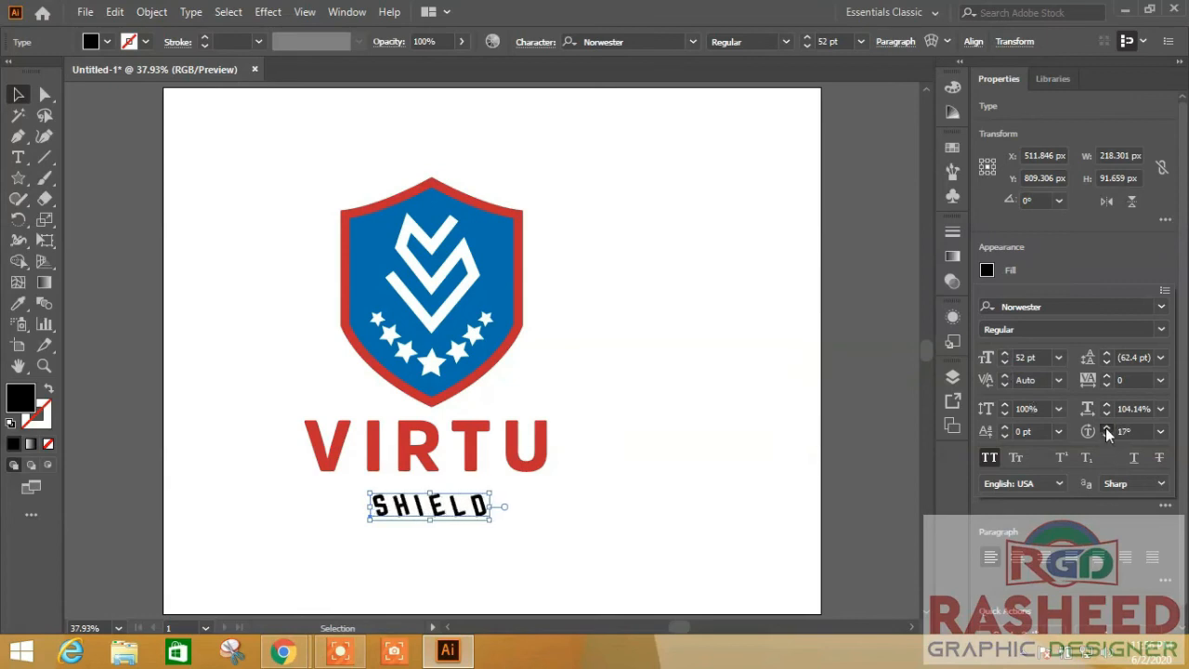
{"action": "left_click", "coordinate": [1107, 437]}
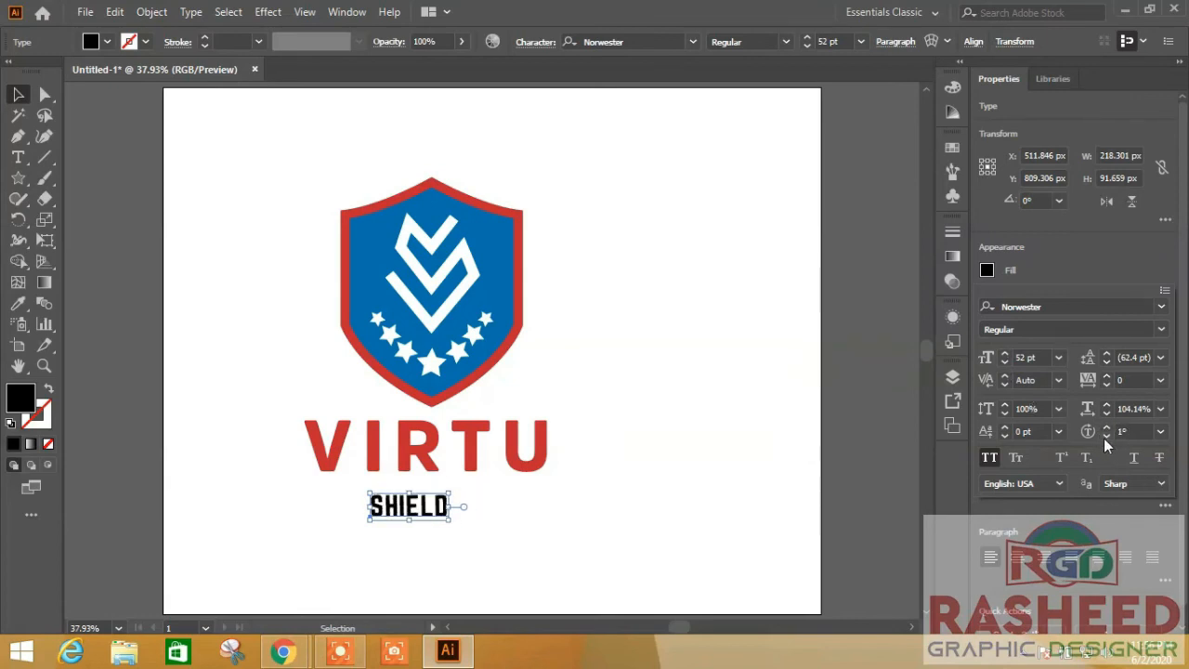
{"action": "left_click", "coordinate": [1106, 437]}
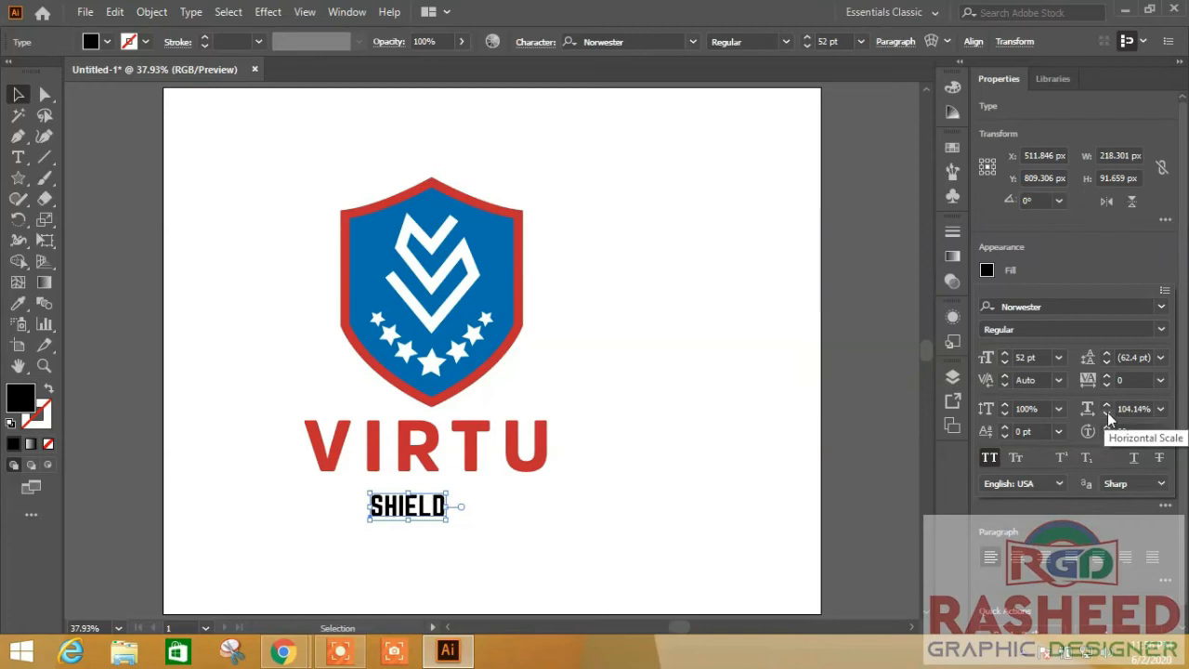
Widen the "SHIELD" text to a 216% horizontal scale and move it up close beneath "VIRTU".
{"action": "left_click", "coordinate": [1107, 406]}
{"action": "left_click", "coordinate": [1107, 406]}
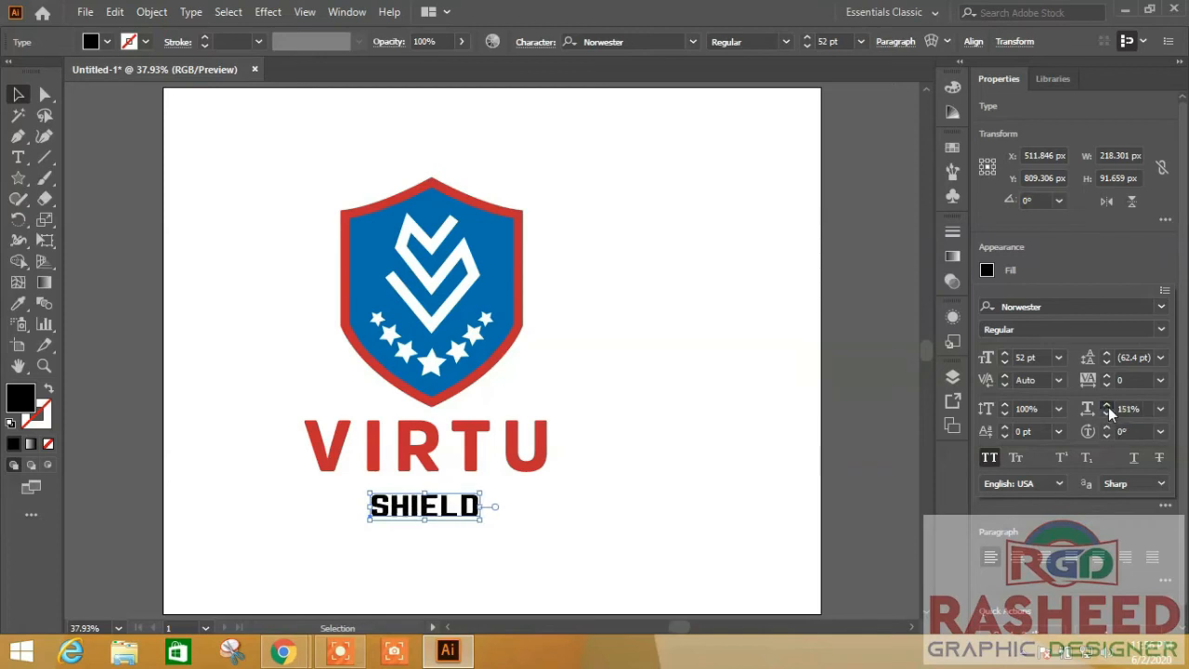
{"action": "left_click", "coordinate": [1108, 406]}
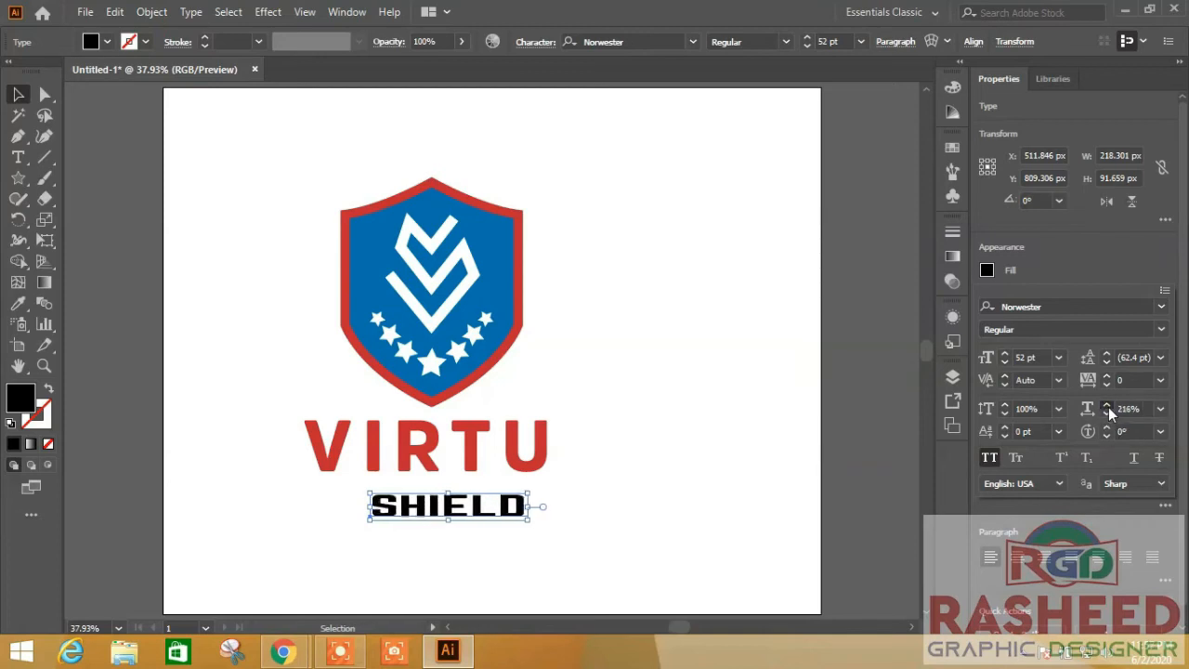
{"action": "left_click", "coordinate": [450, 508]}
{"action": "left_click_drag", "start_coordinate": [452, 513], "coordinate": [416, 507]}
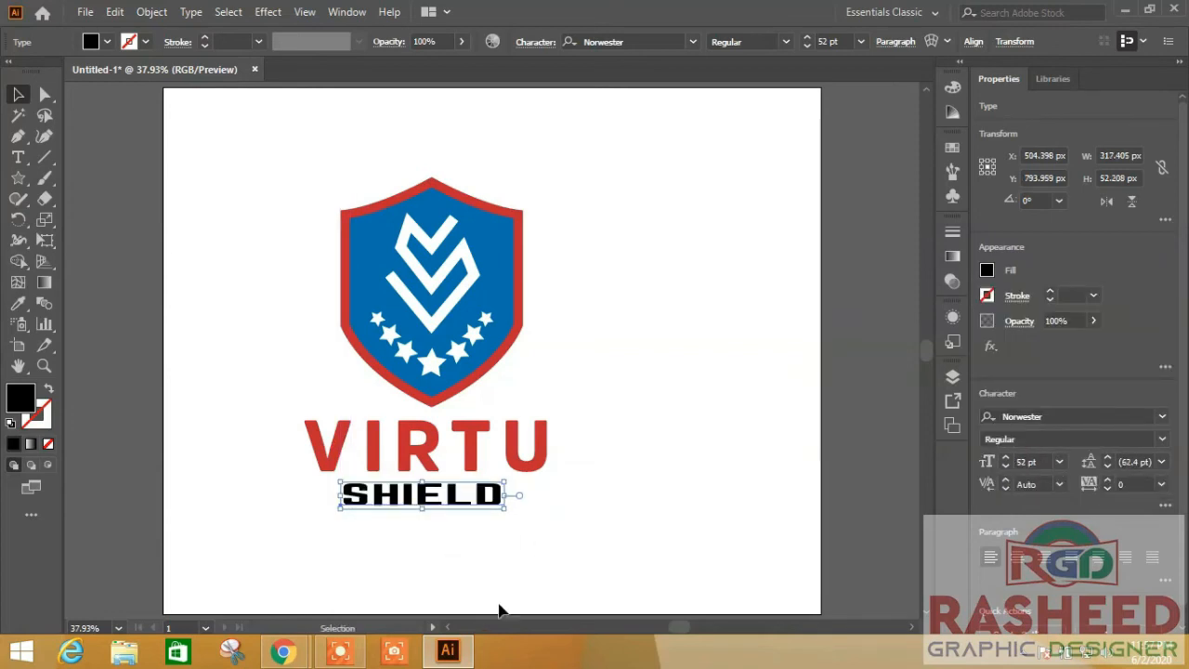
Align the shield, "VIRTU" and "SHIELD" together on their horizontal centres.
{"action": "left_click_drag", "start_coordinate": [569, 277], "coordinate": [313, 528]}
{"action": "left_click", "coordinate": [1047, 419]}
{"action": "left_click", "coordinate": [545, 527]}
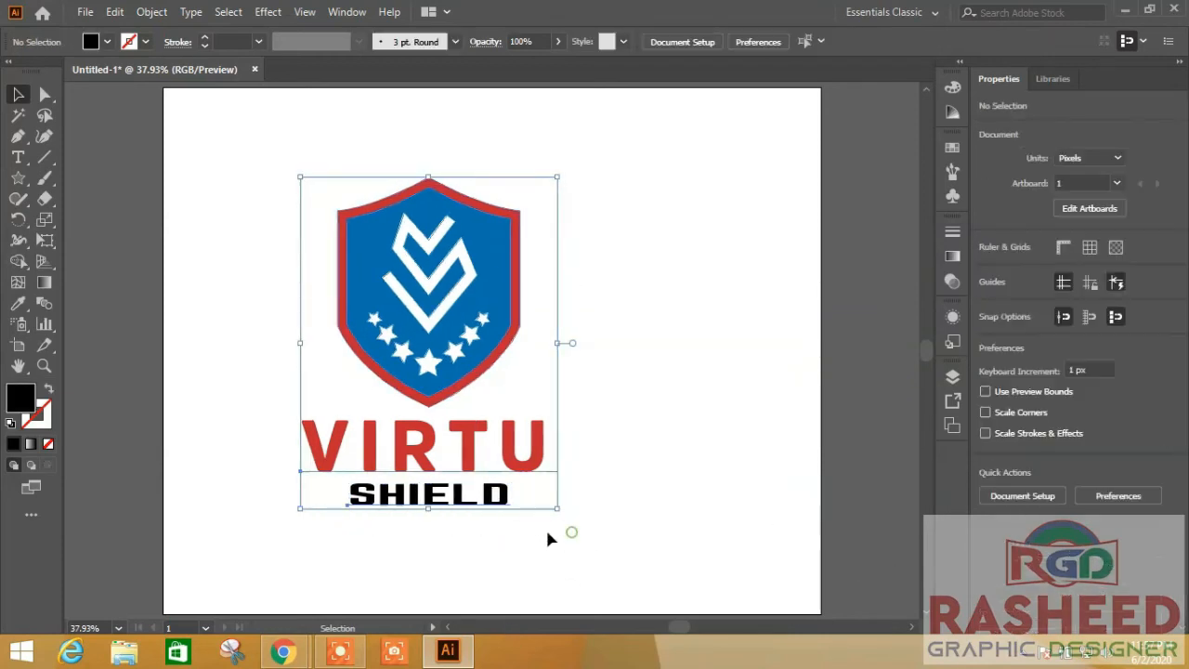
Sample the shield's inner blue with the Eyedropper to colour the "SHIELD" text.
{"action": "left_click", "coordinate": [448, 494]}
{"action": "left_click", "coordinate": [18, 302]}
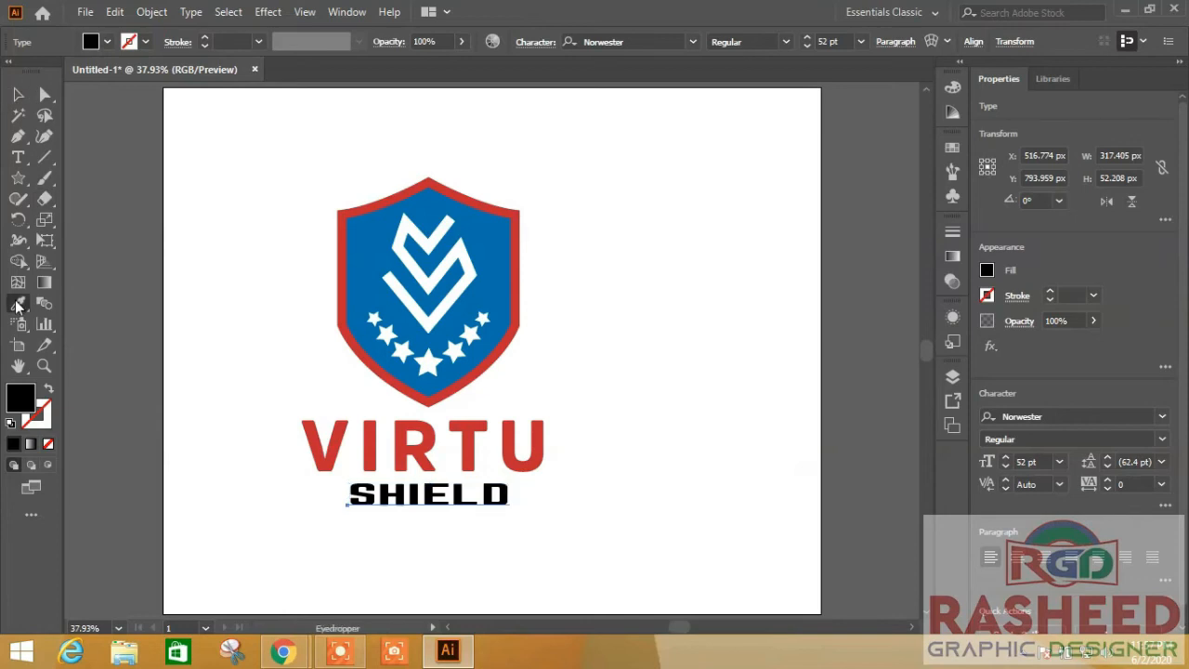
{"action": "left_click", "coordinate": [363, 238]}
{"action": "left_click", "coordinate": [18, 94]}
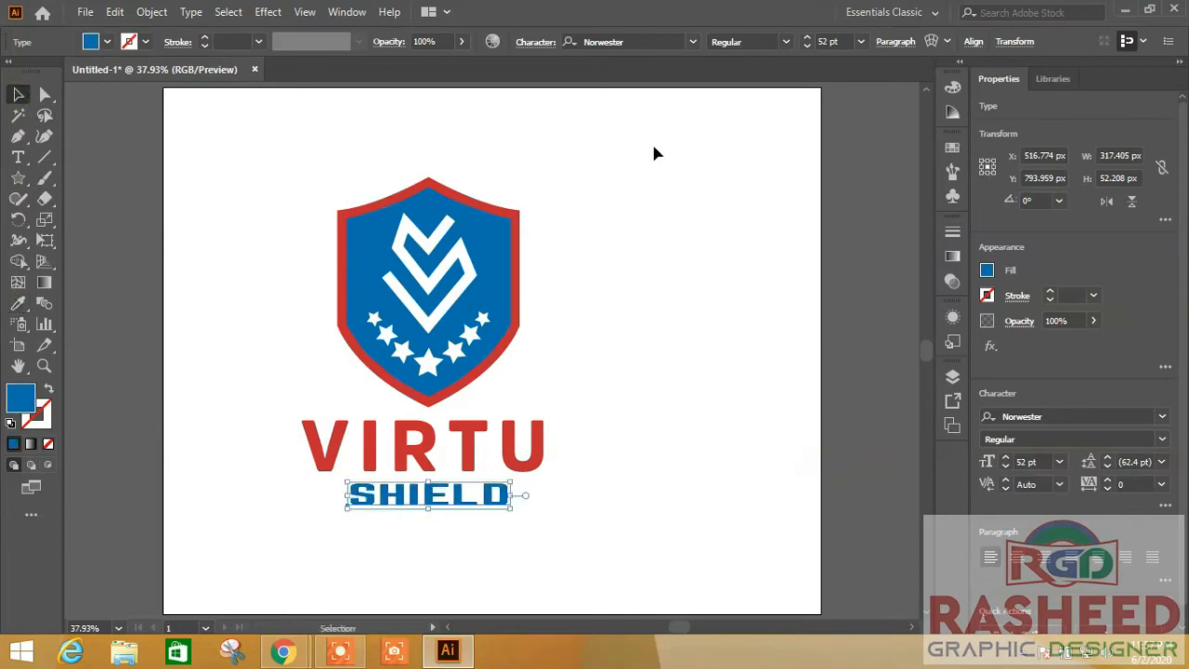
Move the shield and both text lines together to the middle of the artboard.
{"action": "left_click_drag", "start_coordinate": [651, 141], "coordinate": [267, 535]}
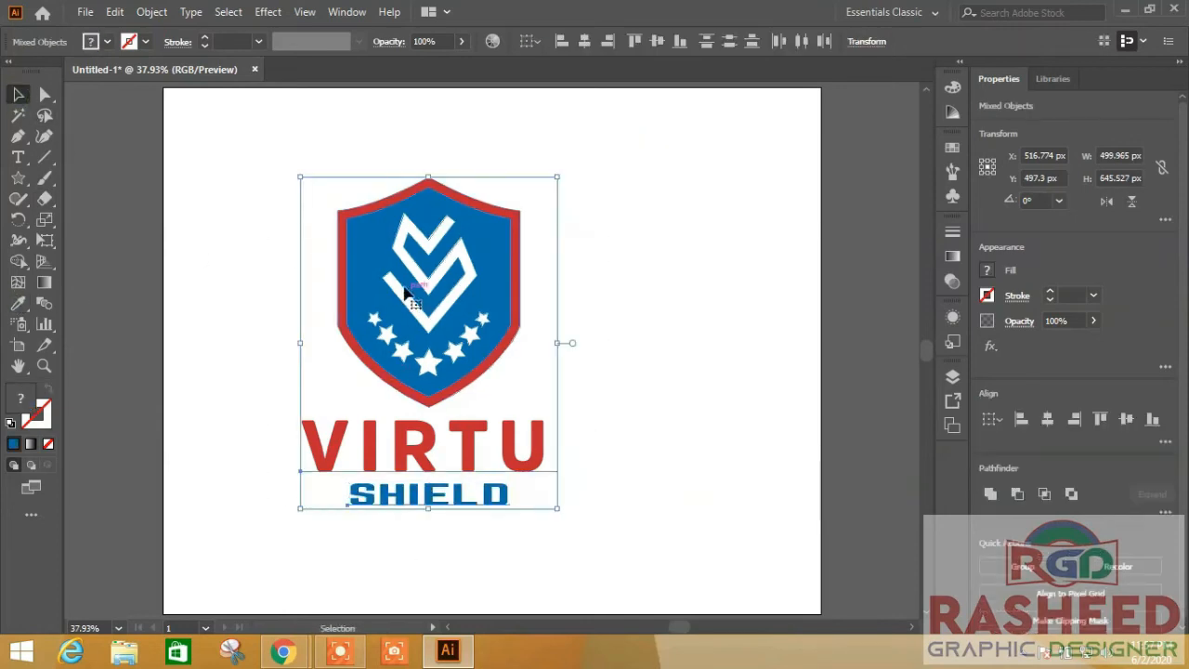
{"action": "left_click_drag", "start_coordinate": [377, 264], "coordinate": [456, 270]}
{"action": "left_click", "coordinate": [342, 377]}
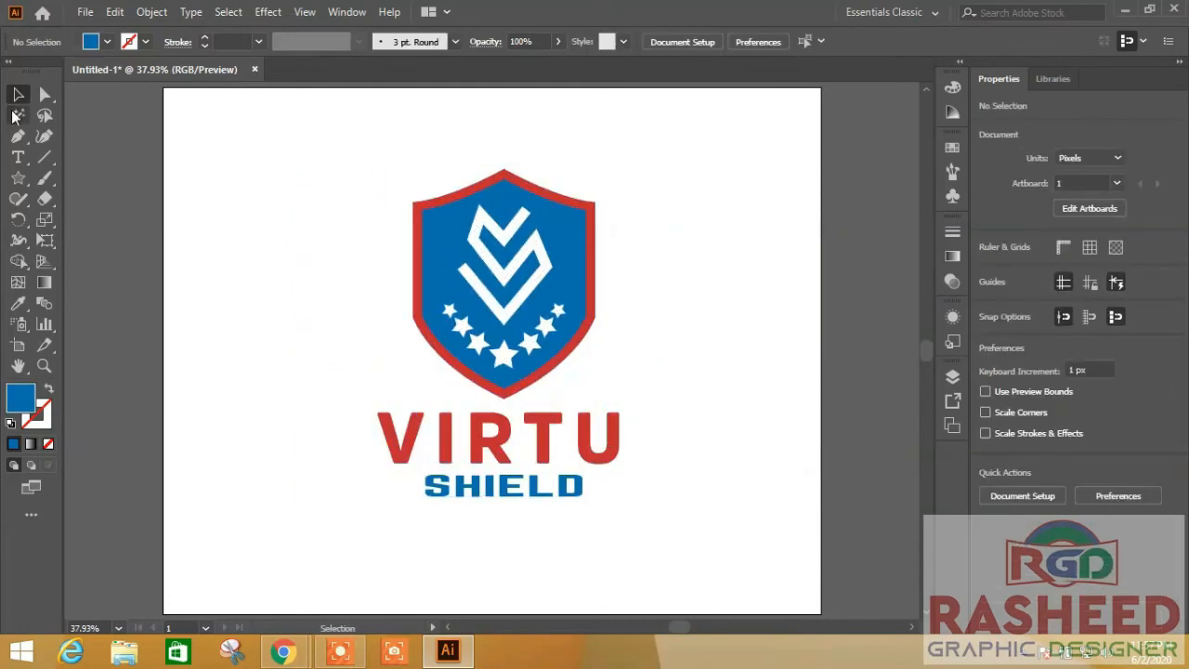
Draw a blue 1280 × 1024 px rectangle covering the whole artboard.
{"action": "left_click_drag", "start_coordinate": [18, 178], "coordinate": [79, 178]}
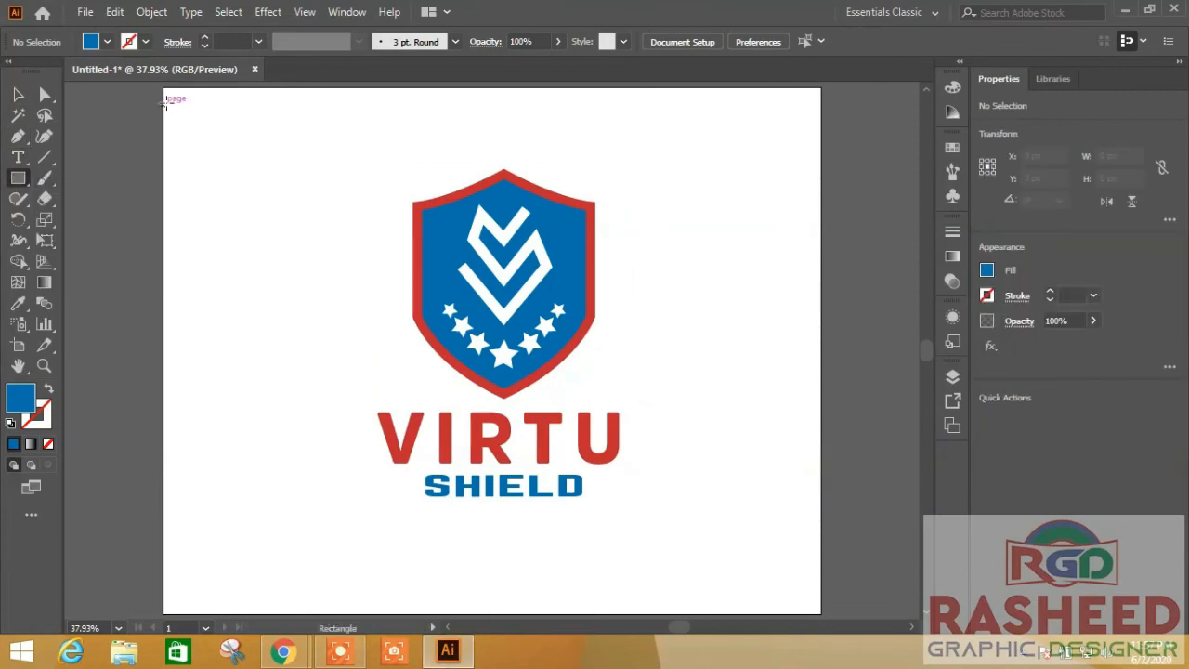
{"action": "left_click_drag", "start_coordinate": [165, 90], "coordinate": [822, 613]}
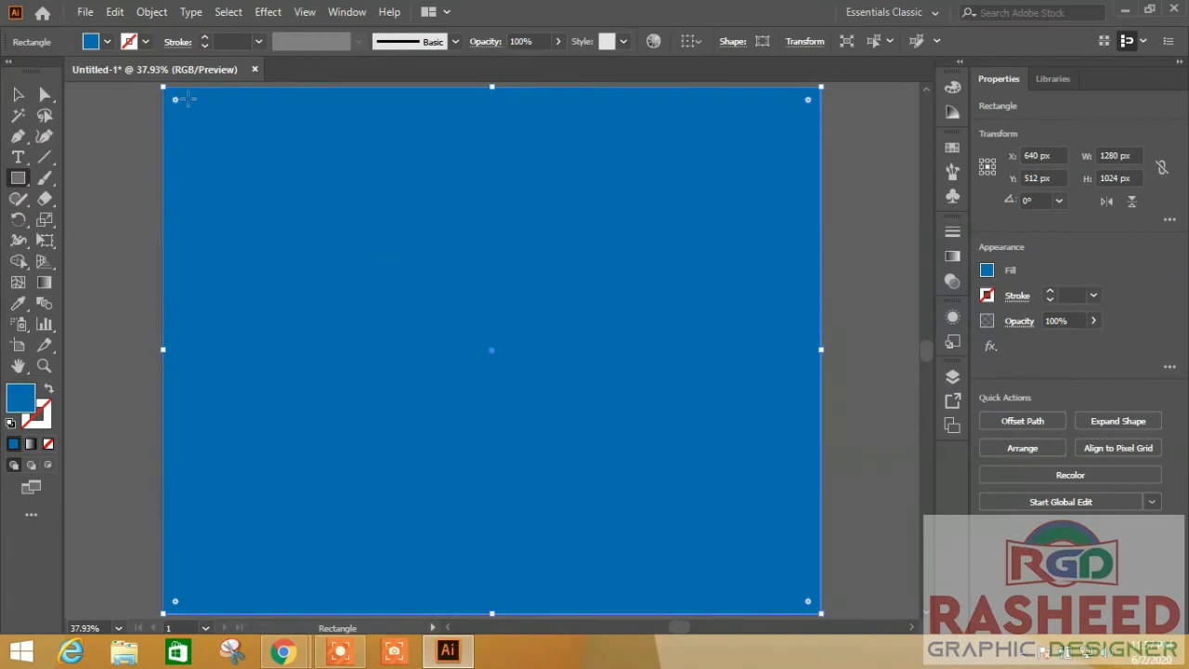
Fill the background rectangle with a tan swatch and send it behind the logo.
{"action": "left_click", "coordinate": [107, 41]}
{"action": "left_click", "coordinate": [109, 96]}
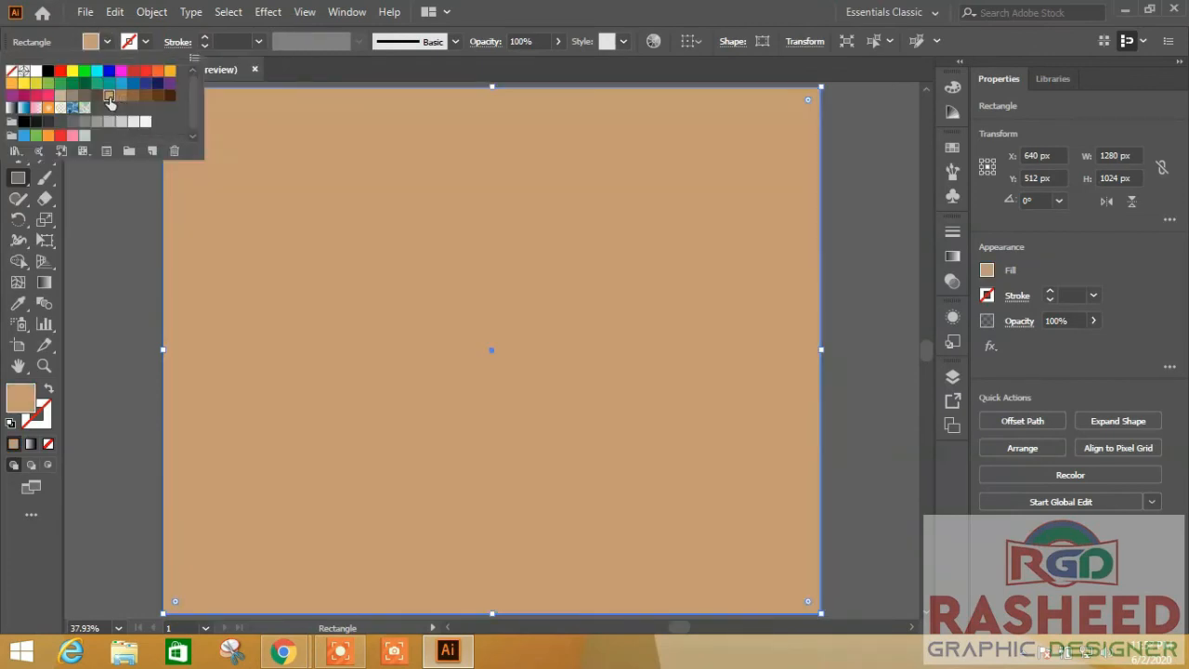
{"action": "right_click", "coordinate": [546, 381]}
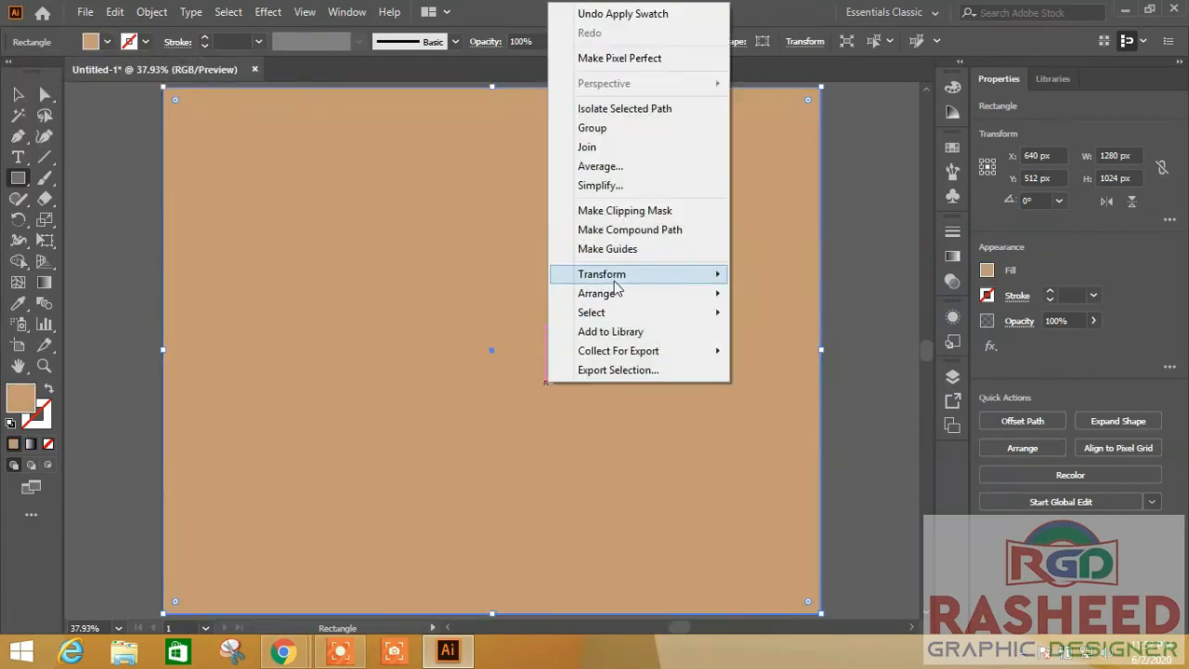
{"action": "left_click", "coordinate": [811, 350]}
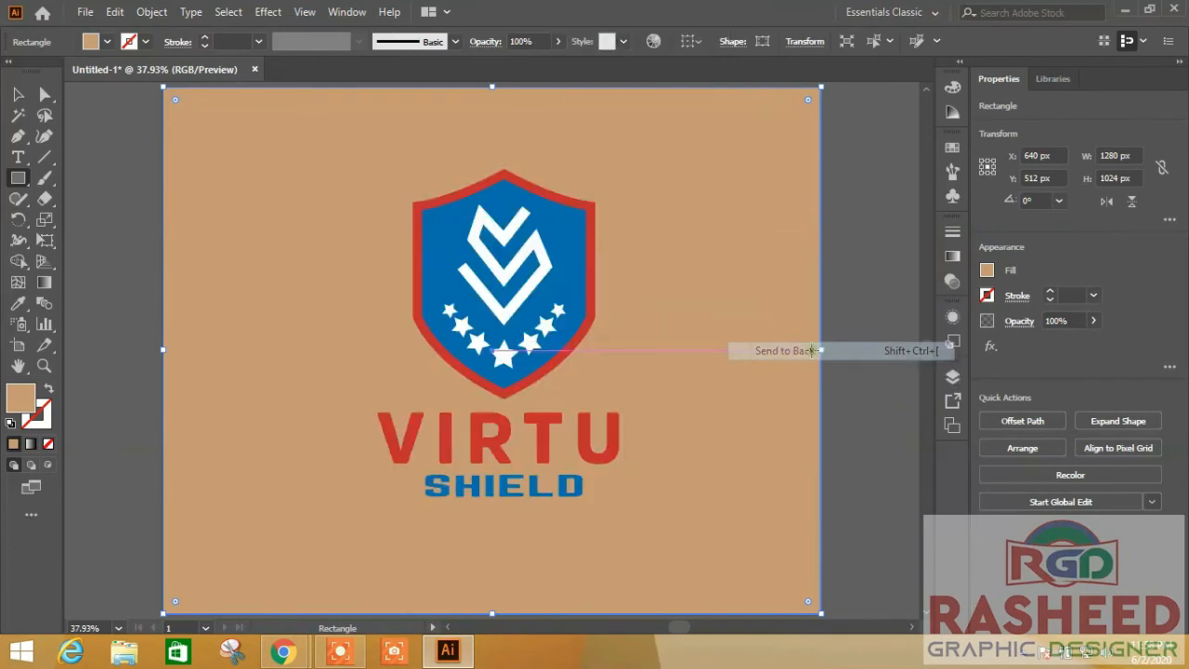
Lock the background rectangle in the layer list.
{"action": "left_click", "coordinate": [953, 376]}
{"action": "left_click", "coordinate": [758, 469]}
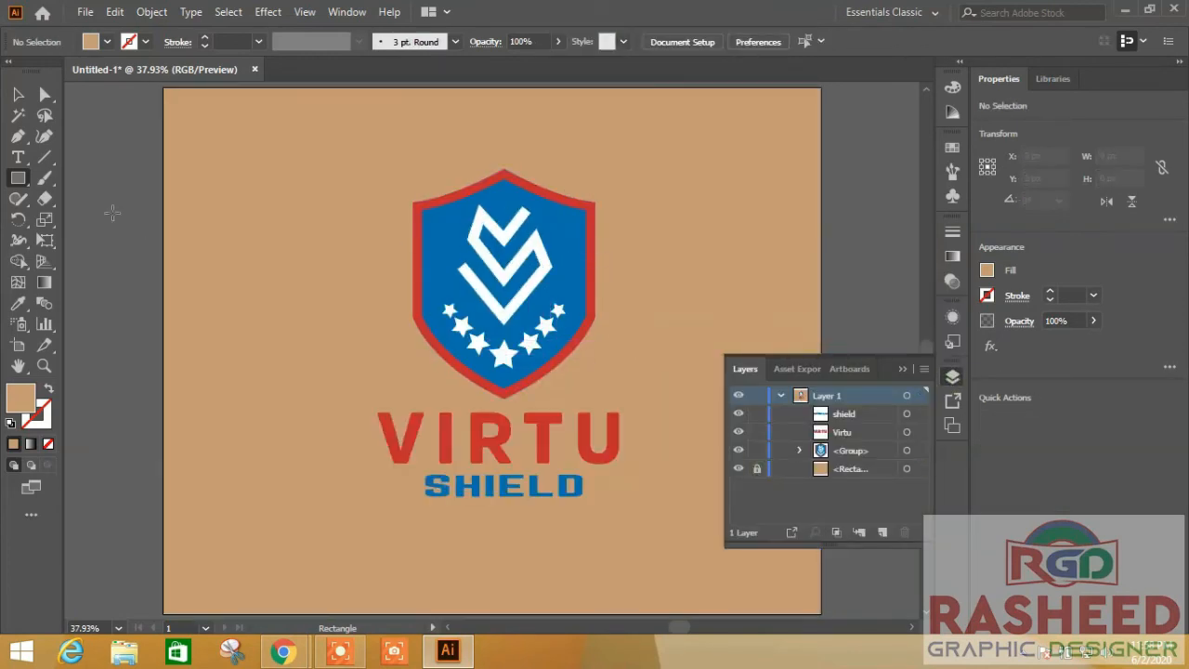
Apply a Multiply drop shadow to the shield group with 75% opacity, 7 px X and Y offsets and 5 px blur.
{"action": "key", "text": "v"}
{"action": "left_click", "coordinate": [437, 247]}
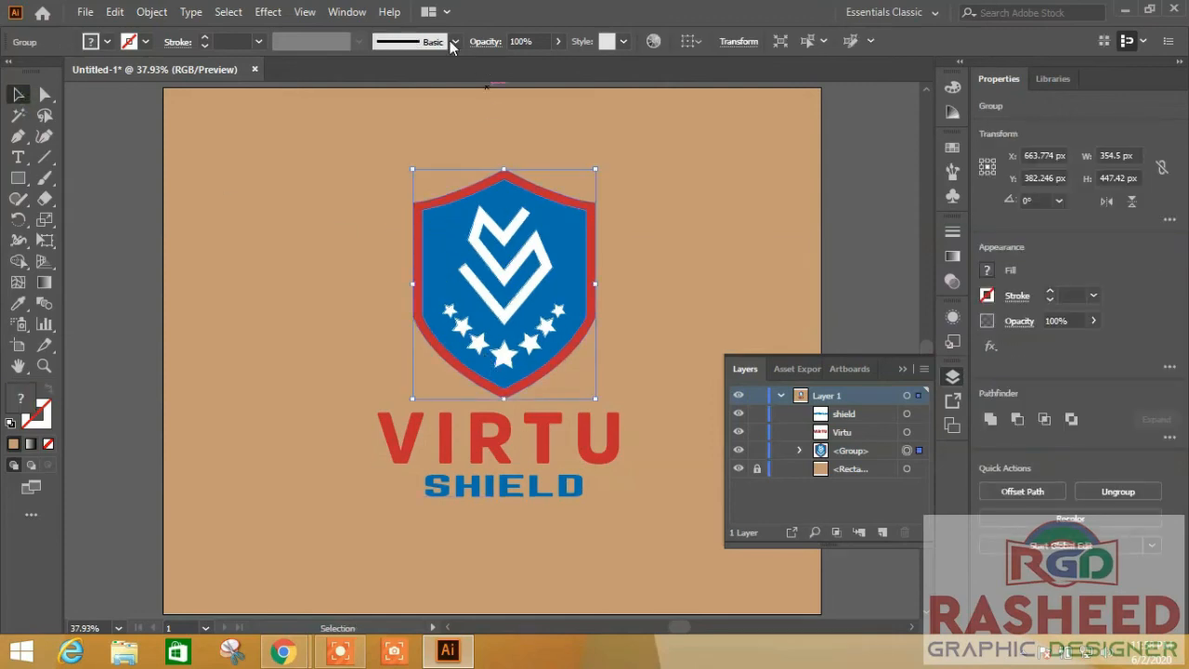
{"action": "left_click", "coordinate": [268, 12]}
{"action": "mouse_move", "coordinate": [298, 238]}
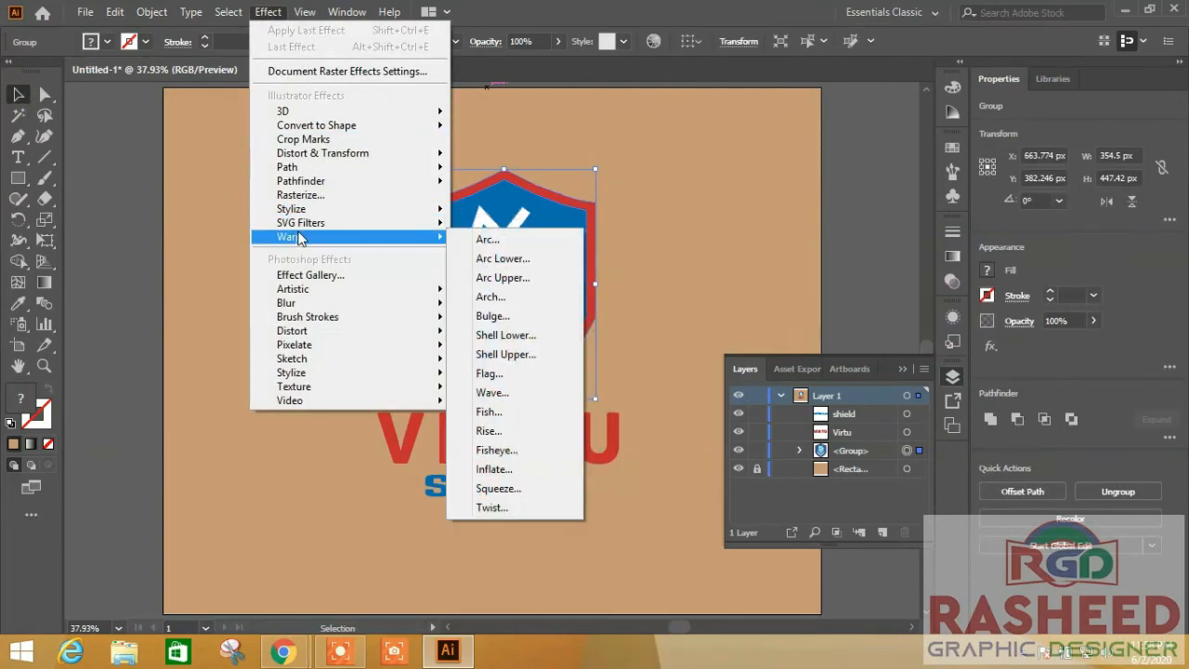
{"action": "mouse_move", "coordinate": [325, 210]}
{"action": "left_click", "coordinate": [483, 222]}
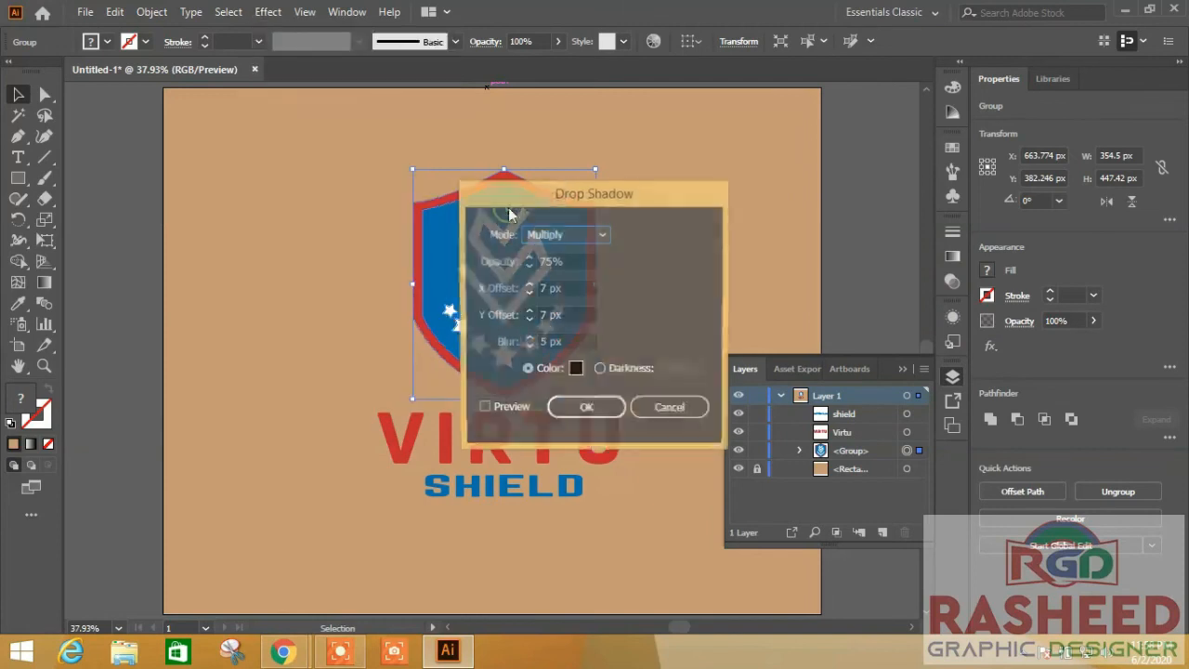
{"action": "left_click_drag", "start_coordinate": [654, 201], "coordinate": [903, 155]}
{"action": "left_click", "coordinate": [731, 366]}
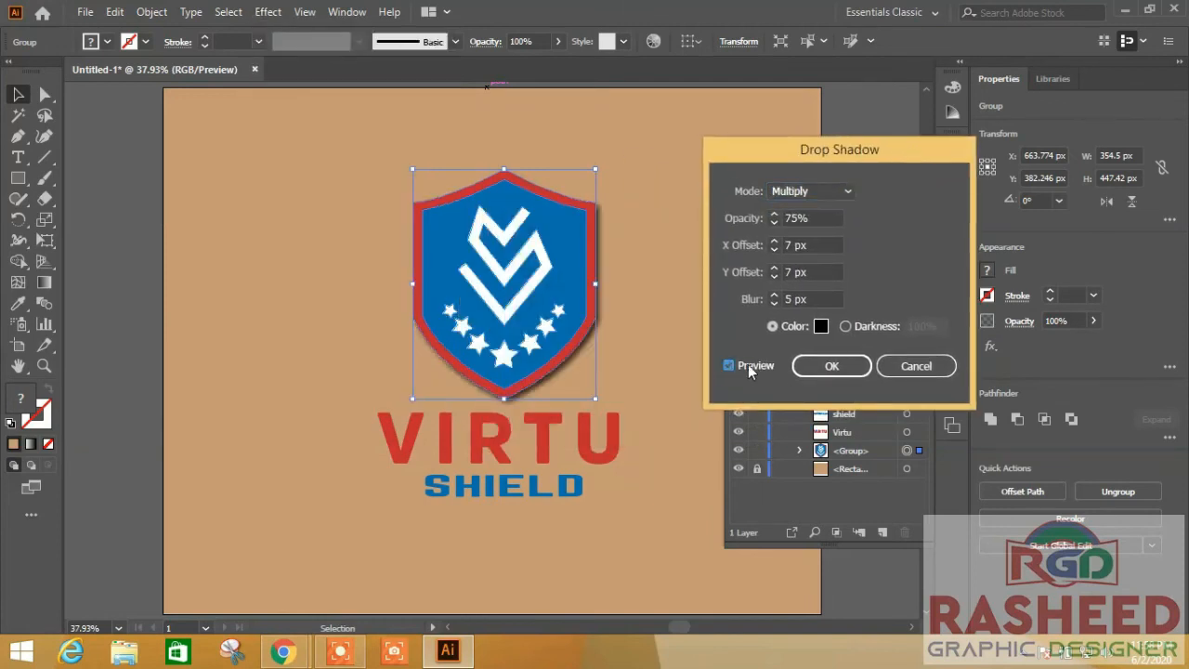
{"action": "left_click", "coordinate": [825, 370]}
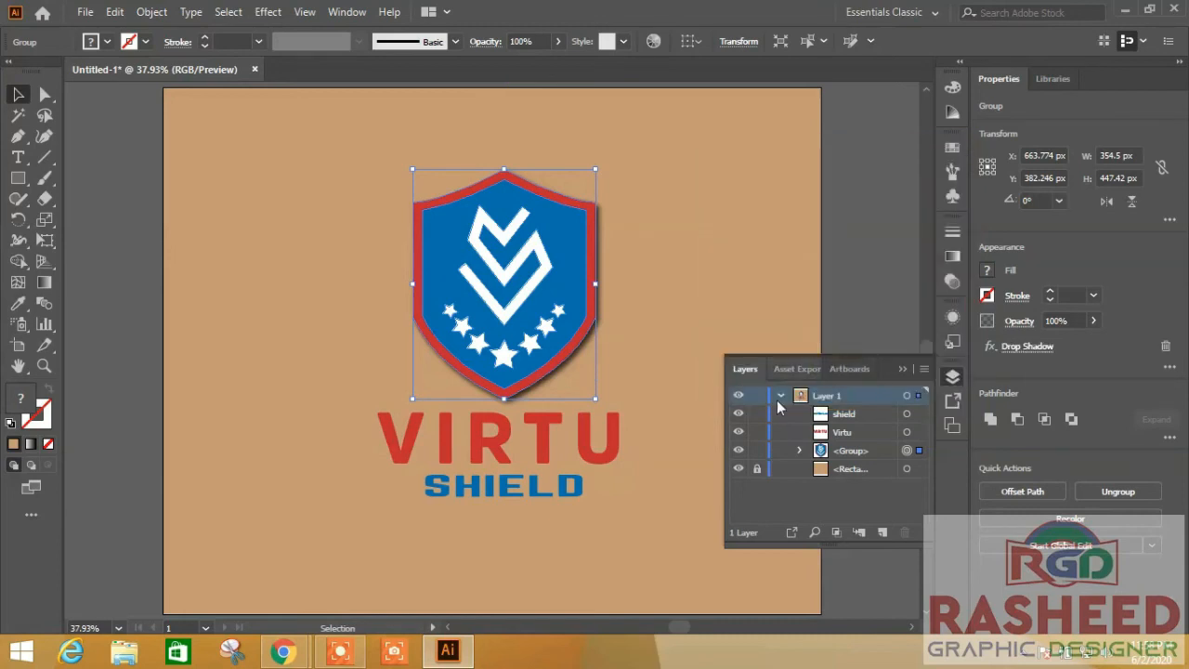
Apply a Multiply drop shadow to the "VIRTU" text with 75% opacity, 7 px offsets and 5 px blur.
{"action": "left_click", "coordinate": [629, 446]}
{"action": "left_click", "coordinate": [618, 449]}
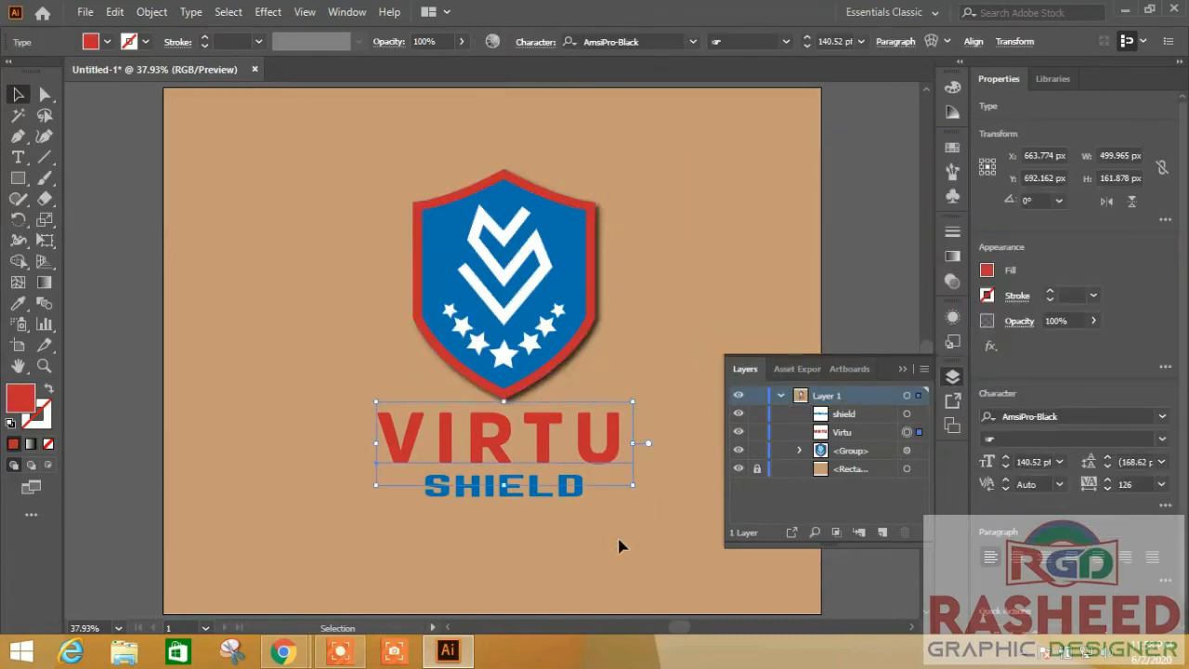
{"action": "left_click", "coordinate": [160, 13]}
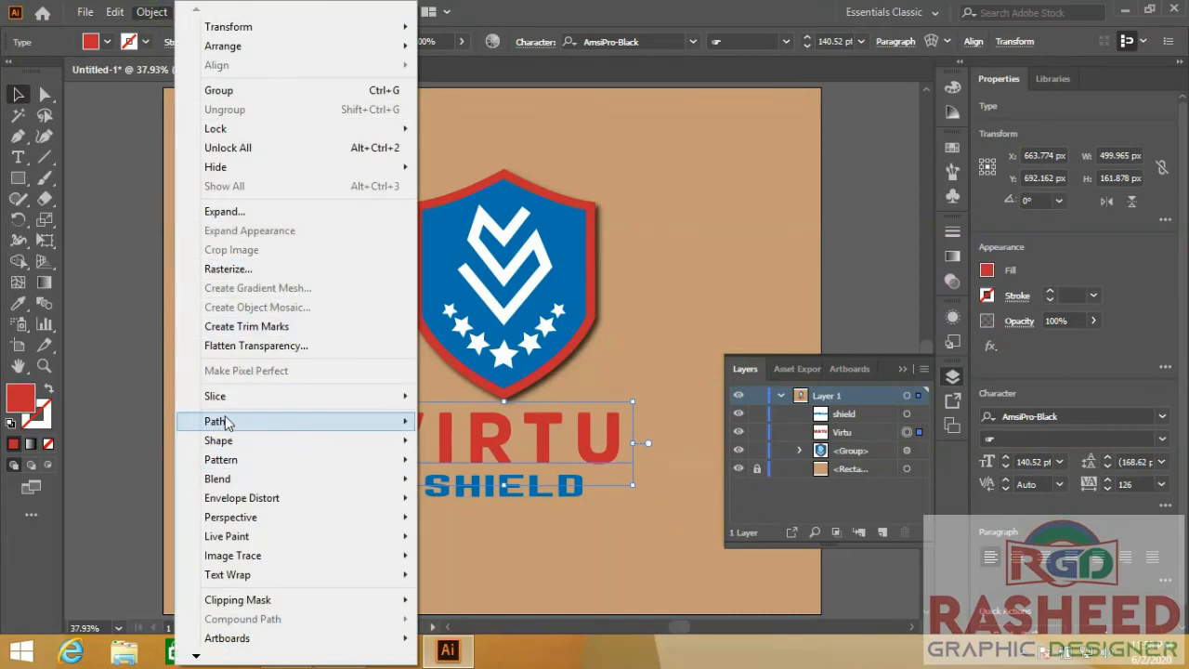
{"action": "left_click", "coordinate": [466, 10]}
{"action": "left_click", "coordinate": [268, 12]}
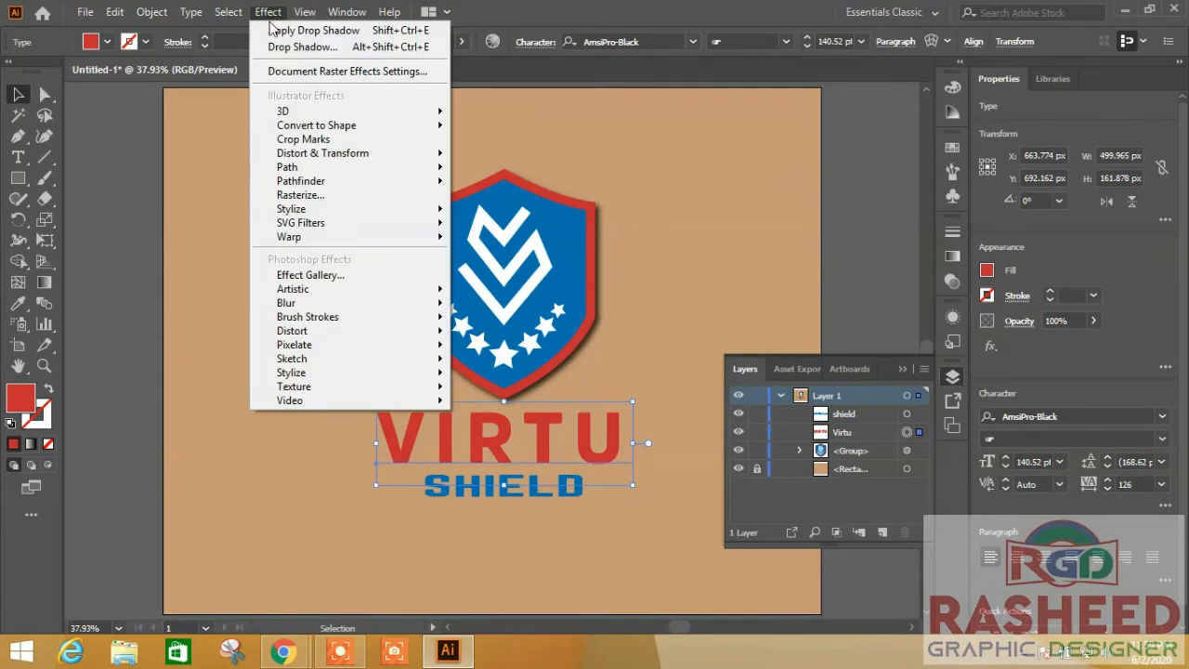
{"action": "mouse_move", "coordinate": [316, 209]}
{"action": "left_click", "coordinate": [530, 204]}
{"action": "left_click", "coordinate": [744, 364]}
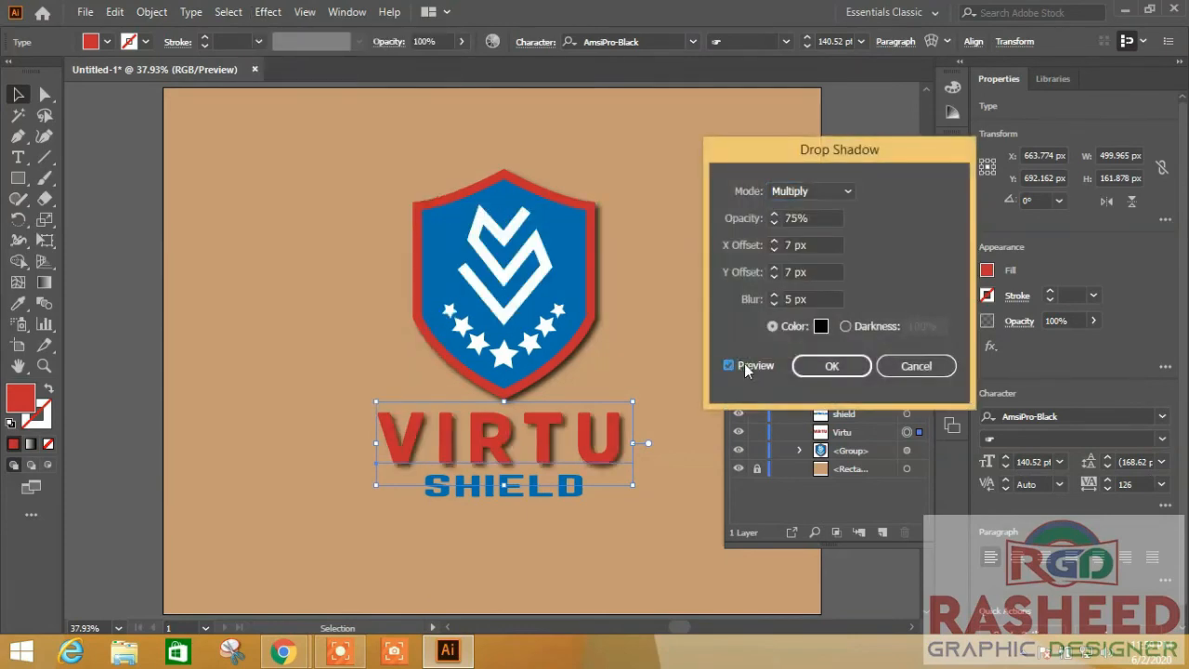
{"action": "left_click", "coordinate": [837, 366]}
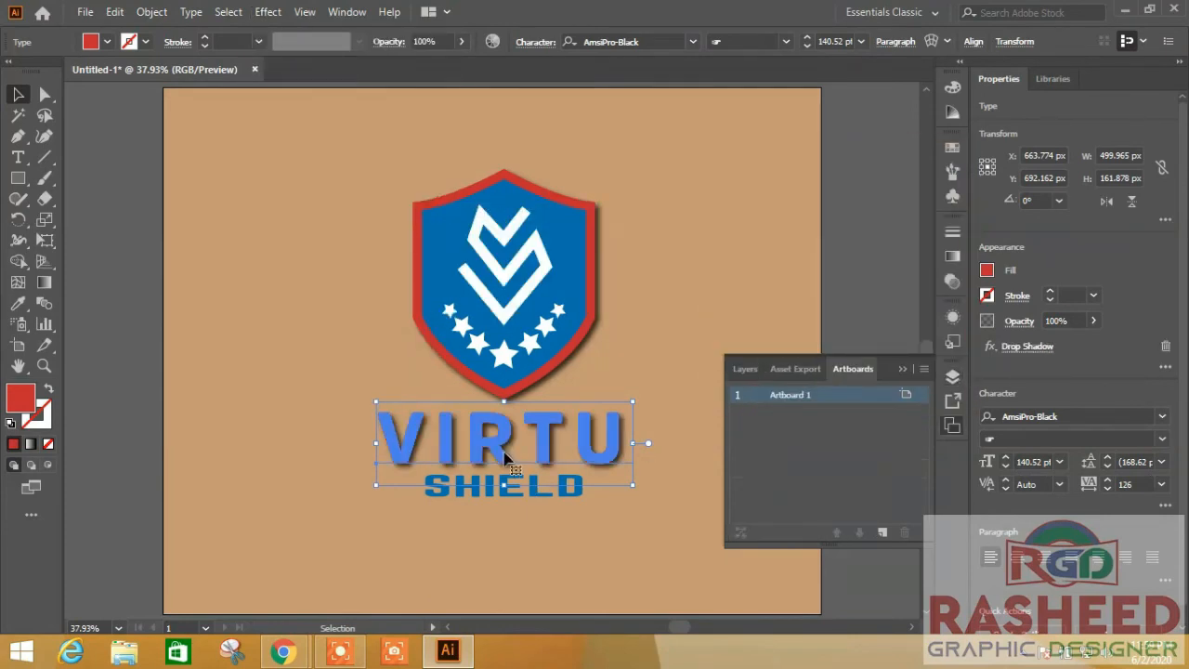
Give the "SHIELD" text a Multiply drop shadow with 75% opacity, 7 px offsets and 5 px blur.
{"action": "left_click", "coordinate": [549, 486]}
{"action": "left_click", "coordinate": [538, 485]}
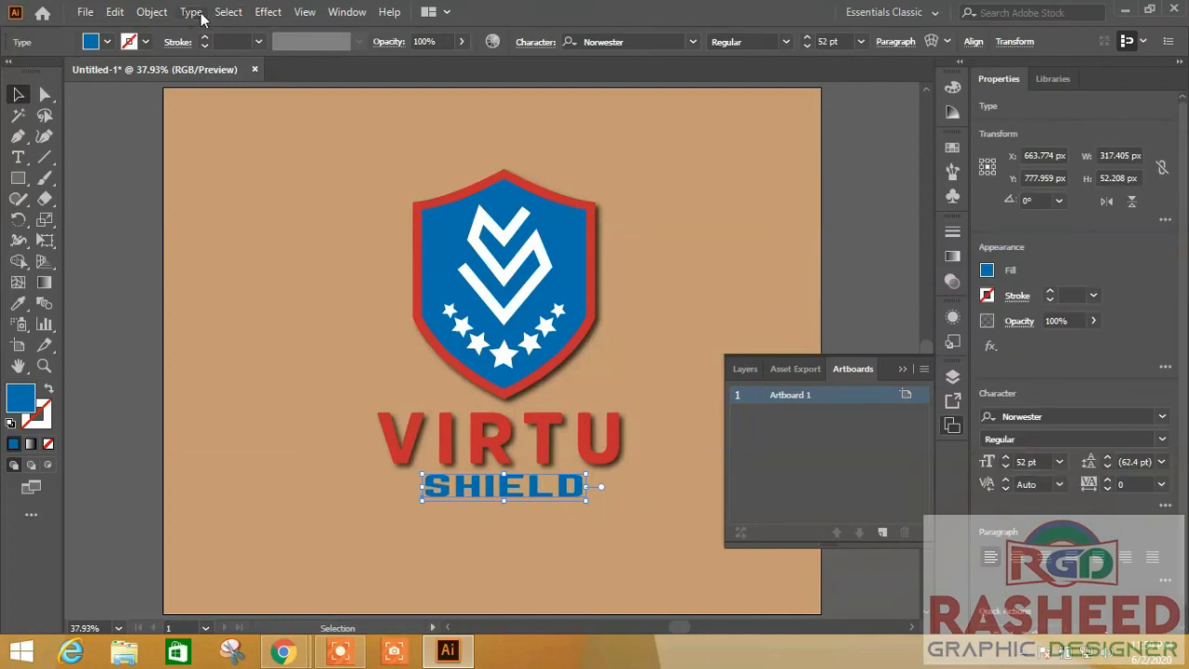
{"action": "left_click", "coordinate": [267, 12]}
{"action": "mouse_move", "coordinate": [401, 210]}
{"action": "left_click", "coordinate": [531, 206]}
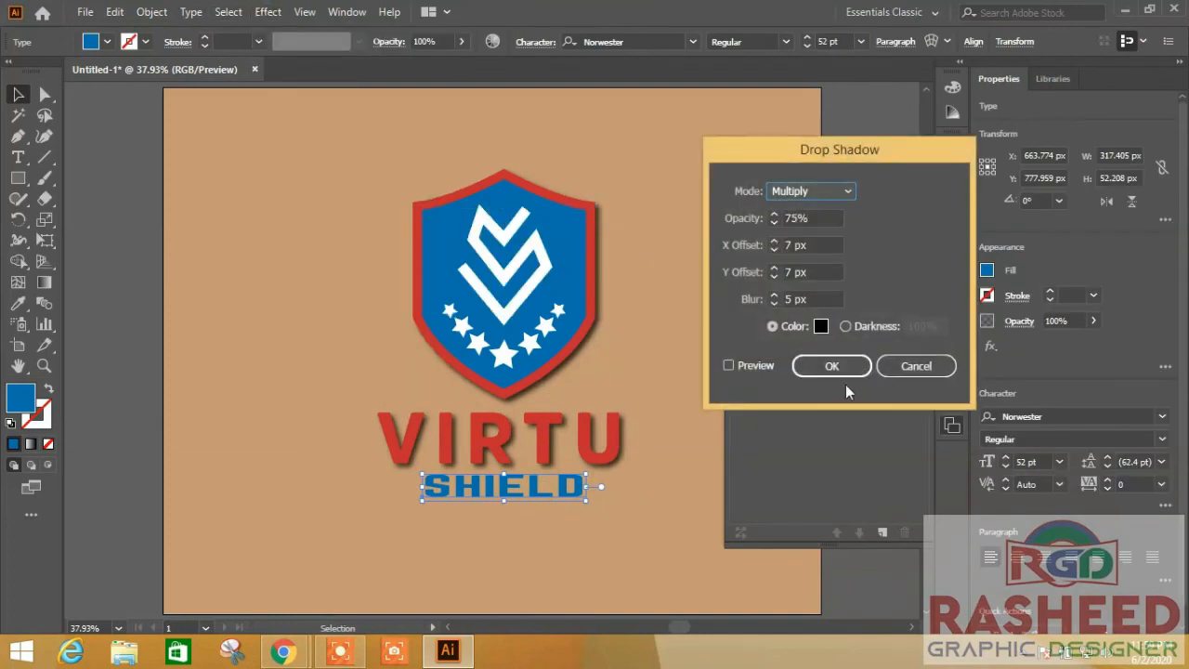
{"action": "left_click", "coordinate": [838, 368]}
{"action": "left_click", "coordinate": [702, 271]}
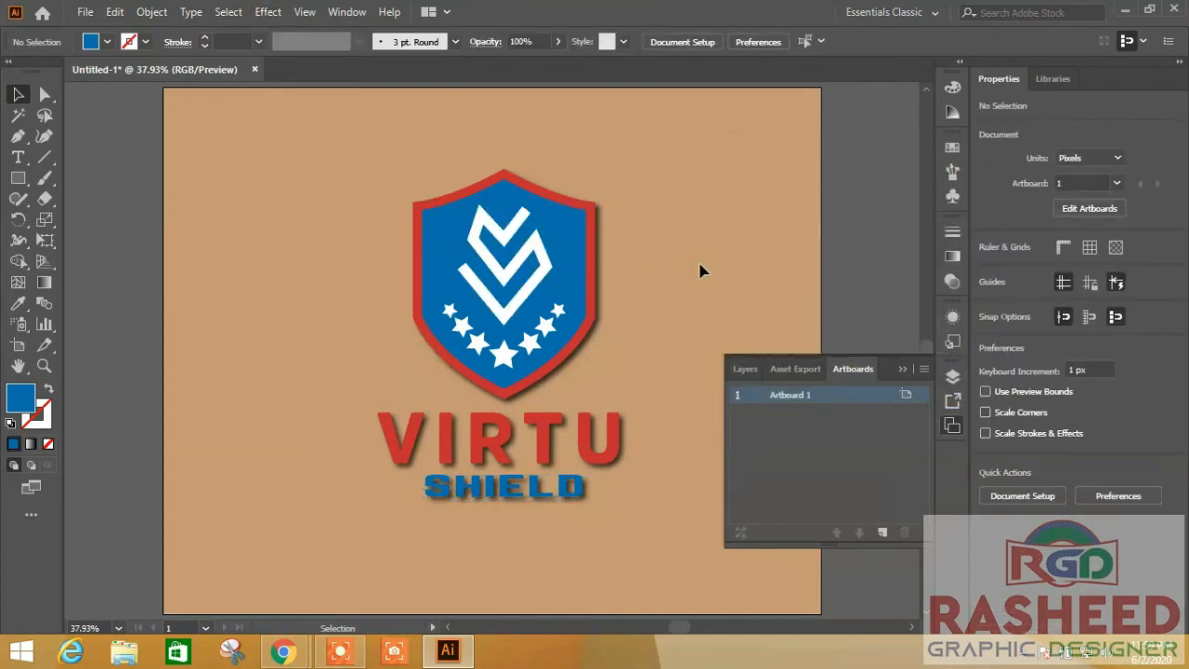
Ungroup the shield so its border, emblem and stars can be selected separately.
{"action": "left_click", "coordinate": [590, 246]}
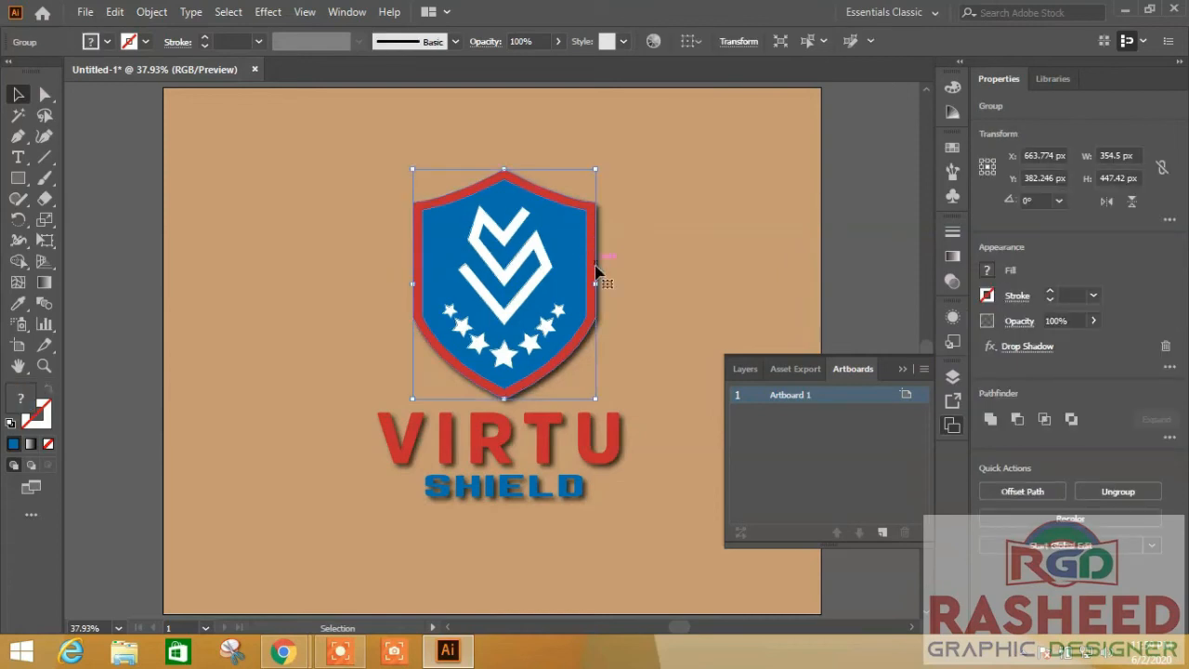
{"action": "left_click", "coordinate": [653, 286]}
{"action": "left_click", "coordinate": [534, 251]}
{"action": "left_click", "coordinate": [1118, 490]}
{"action": "left_click", "coordinate": [708, 295]}
Apply a Multiply drop shadow to the white zigzag emblem with 75% opacity, 7 px offsets and 5 px blur.
{"action": "left_click", "coordinate": [542, 268]}
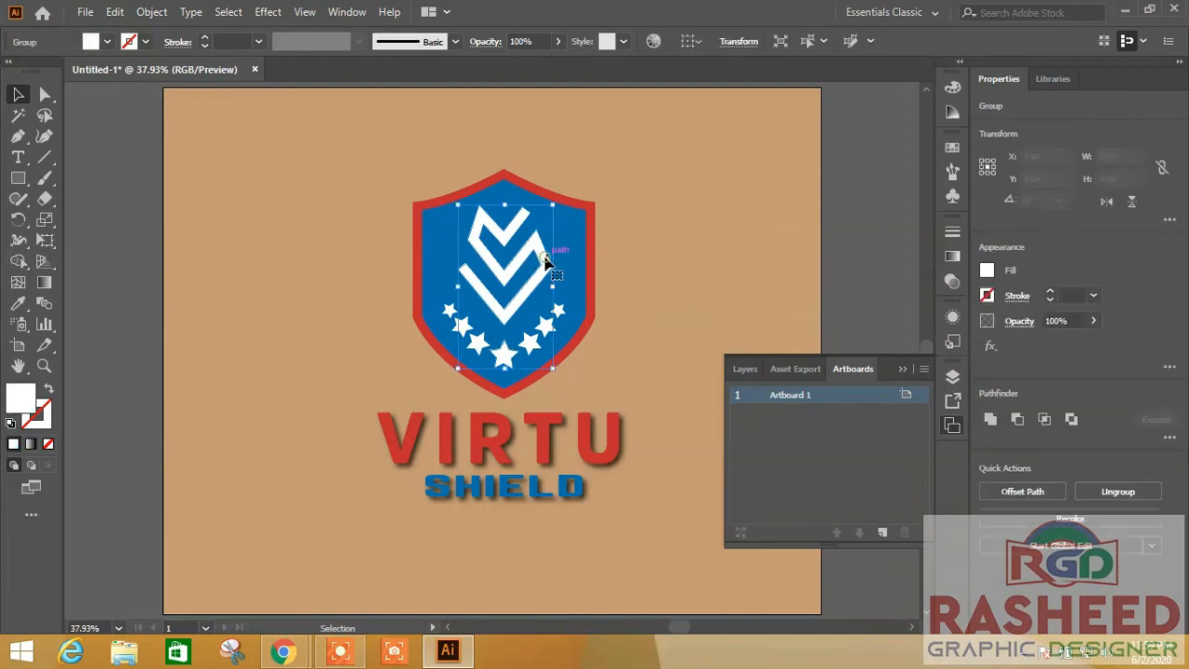
{"action": "left_click", "coordinate": [267, 11]}
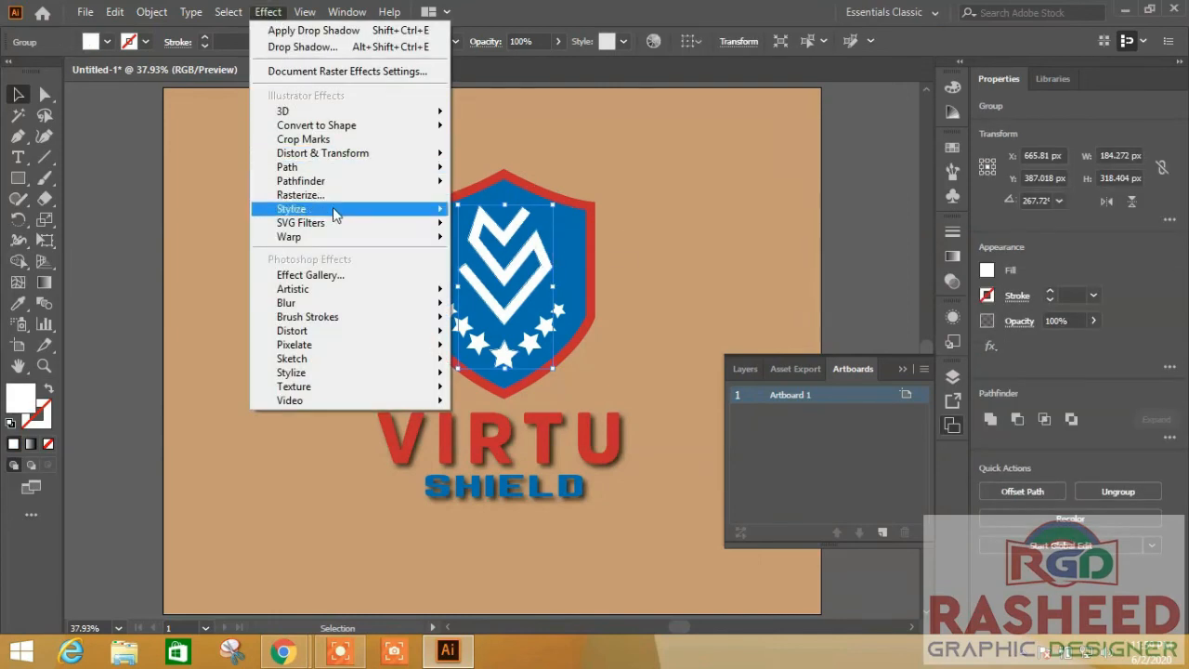
{"action": "mouse_move", "coordinate": [390, 204]}
{"action": "left_click", "coordinate": [498, 207]}
{"action": "left_click", "coordinate": [755, 366]}
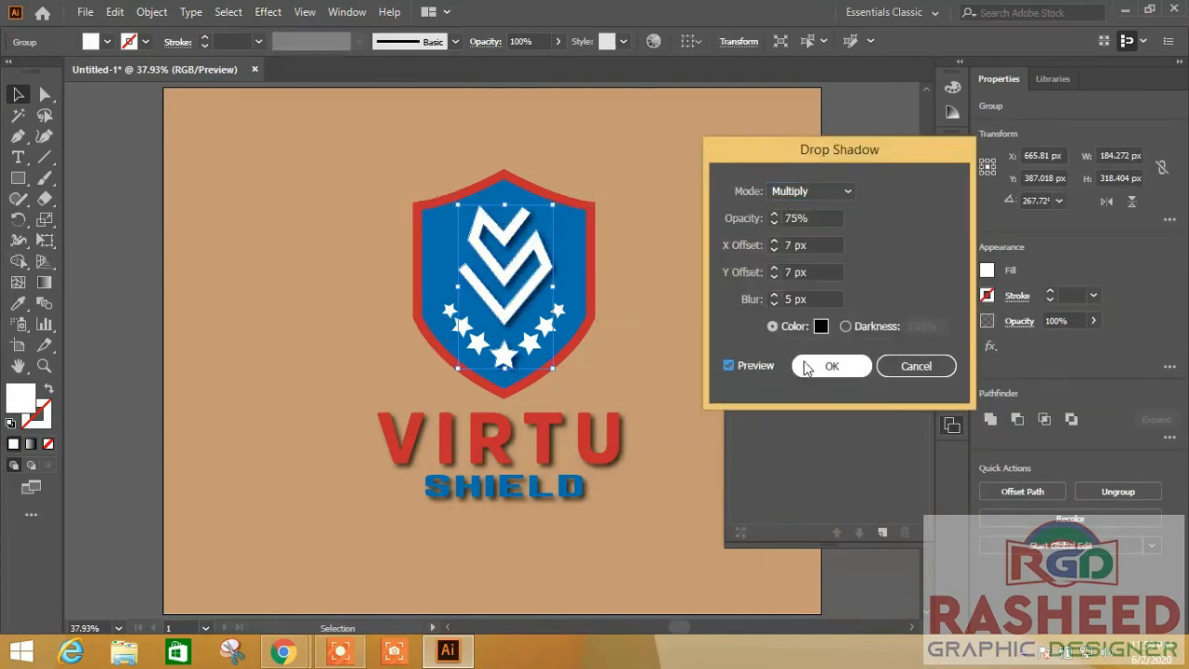
{"action": "left_click", "coordinate": [817, 364]}
Add a Multiply drop shadow to the star group with 75% opacity, 7 px offsets and 5 px blur.
{"action": "left_click", "coordinate": [552, 327]}
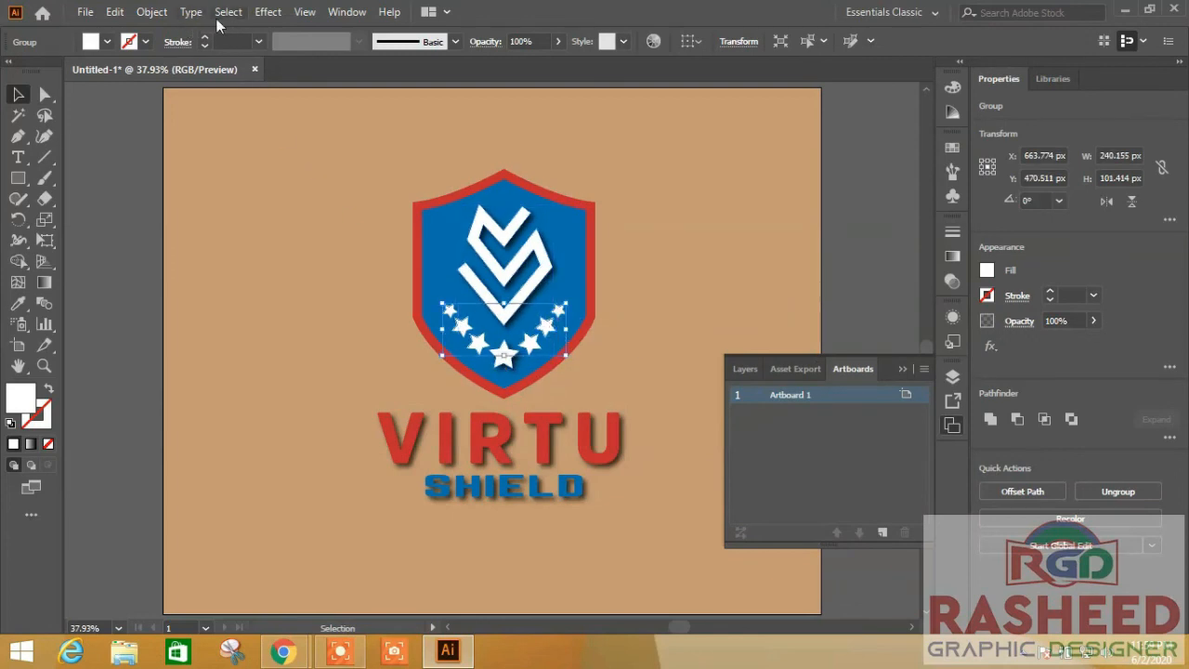
{"action": "left_click", "coordinate": [268, 12]}
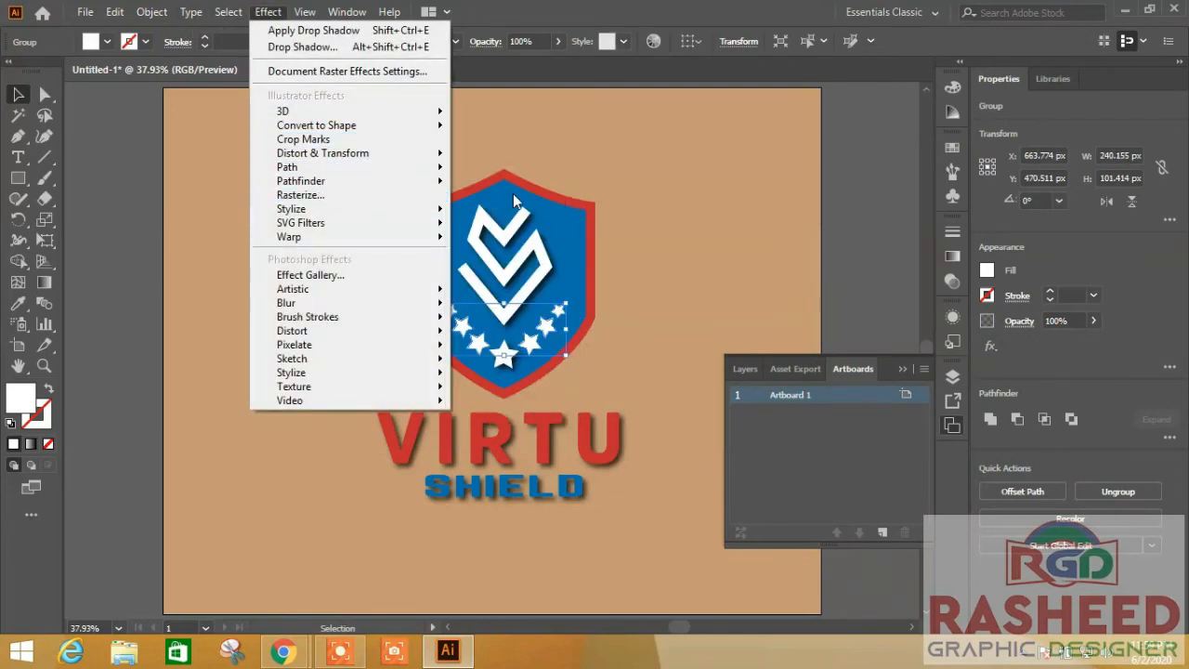
{"action": "left_click", "coordinate": [495, 214]}
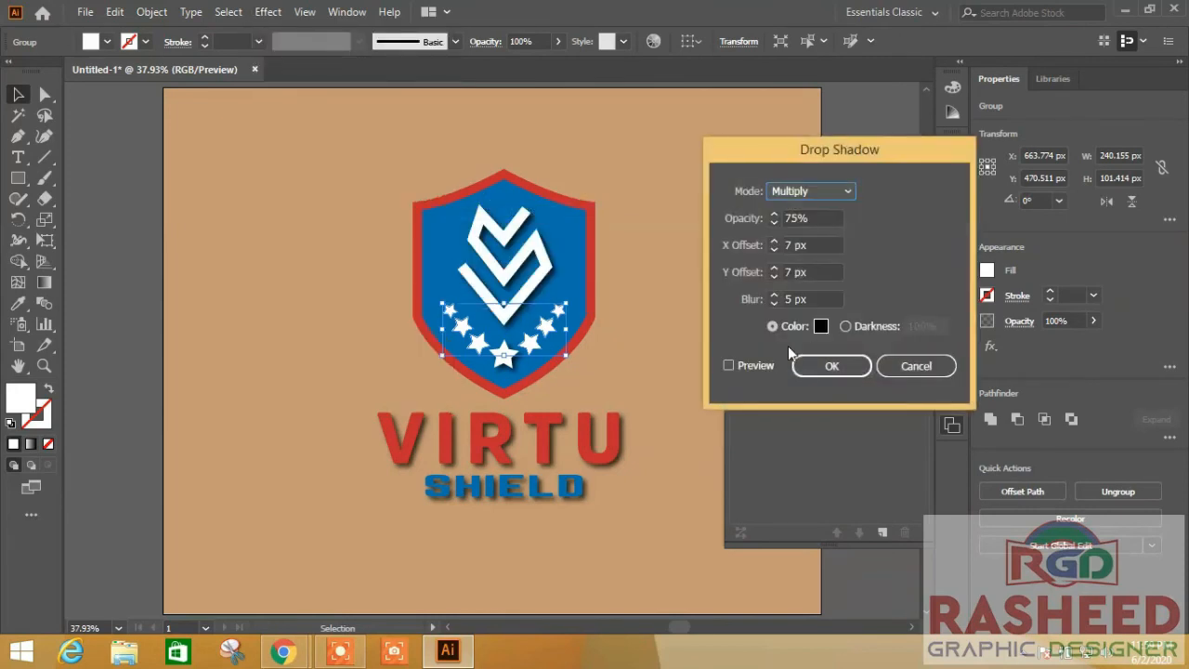
{"action": "left_click", "coordinate": [830, 369]}
{"action": "left_click", "coordinate": [684, 291]}
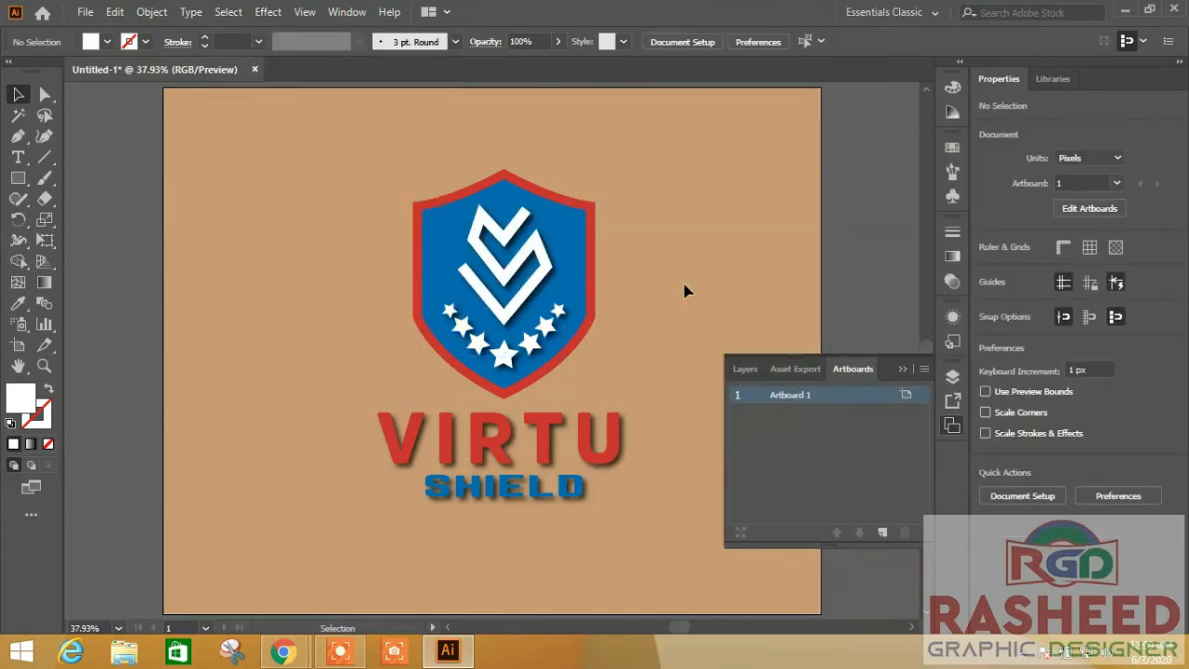
Start an Inner Glow effect on the blue inner shield with live preview enabled.
{"action": "left_click", "coordinate": [566, 221]}
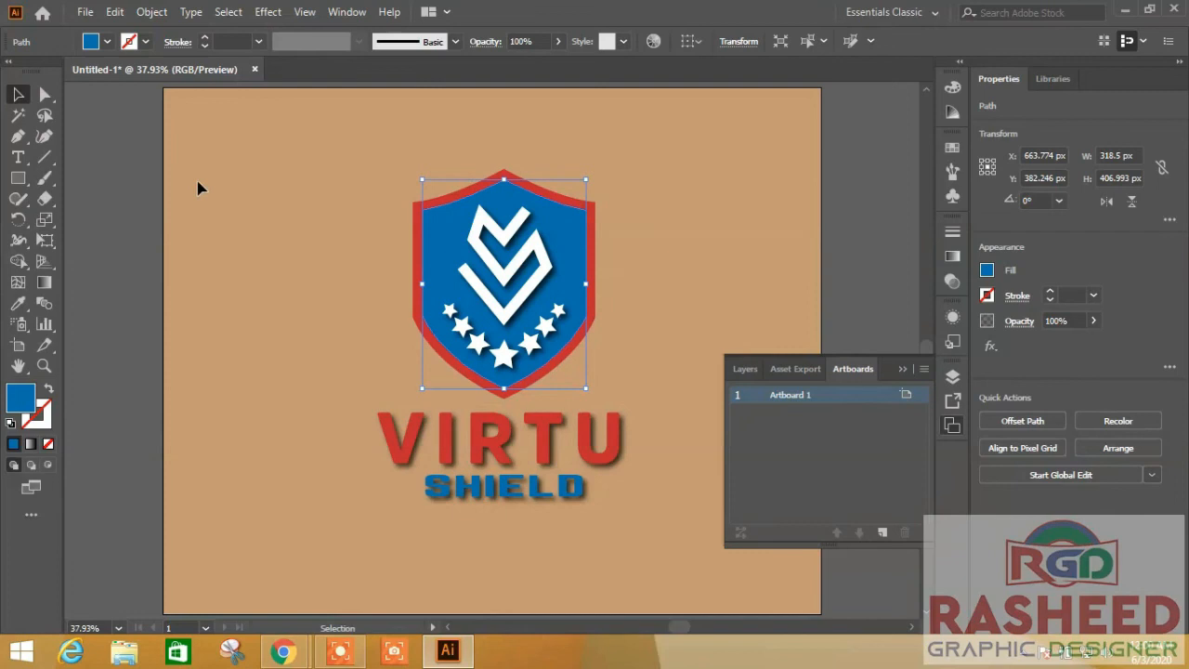
{"action": "left_click", "coordinate": [268, 12]}
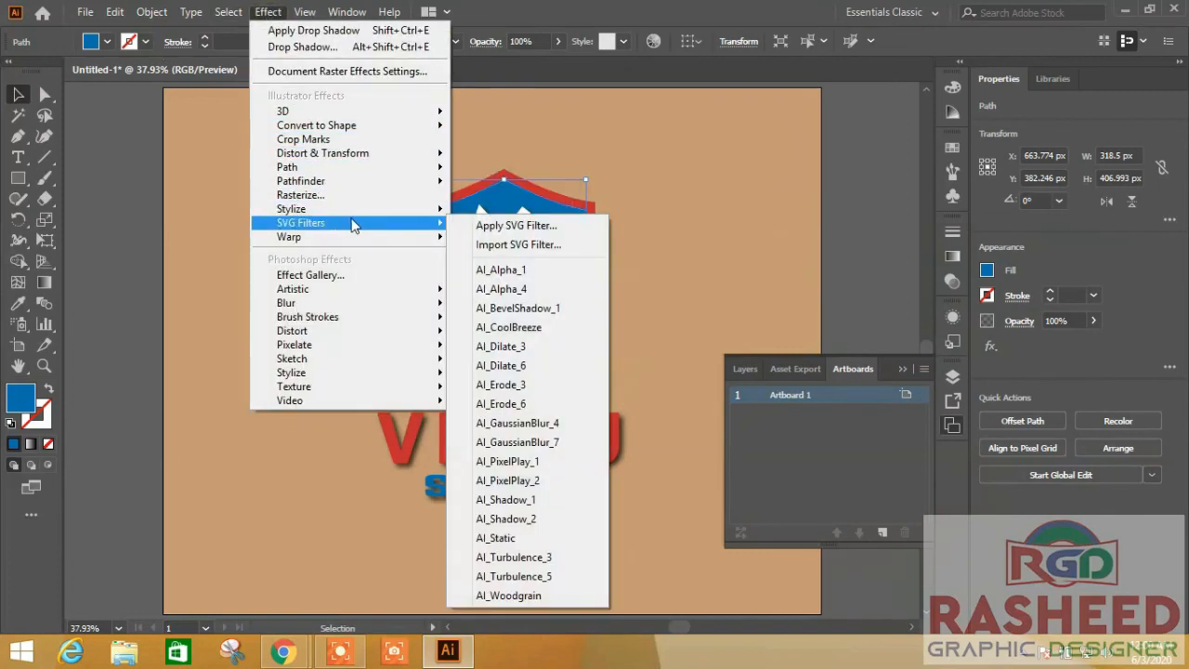
{"action": "mouse_move", "coordinate": [409, 212]}
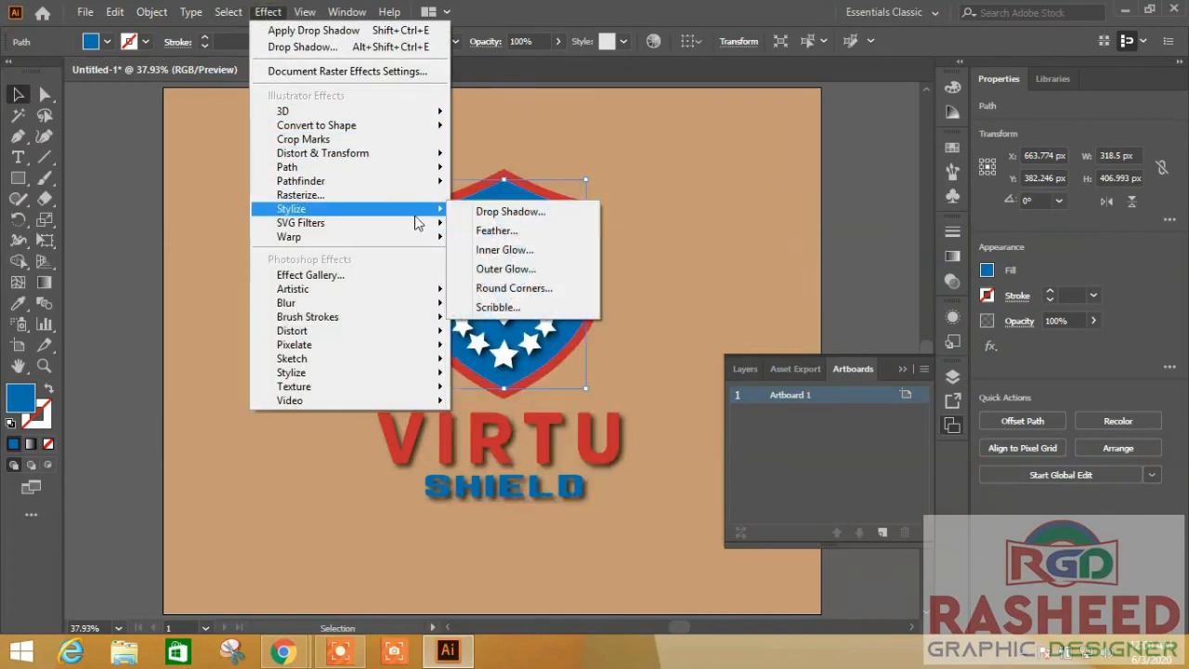
{"action": "left_click", "coordinate": [506, 250]}
{"action": "left_click_drag", "start_coordinate": [627, 233], "coordinate": [817, 126]}
{"action": "left_click", "coordinate": [698, 291]}
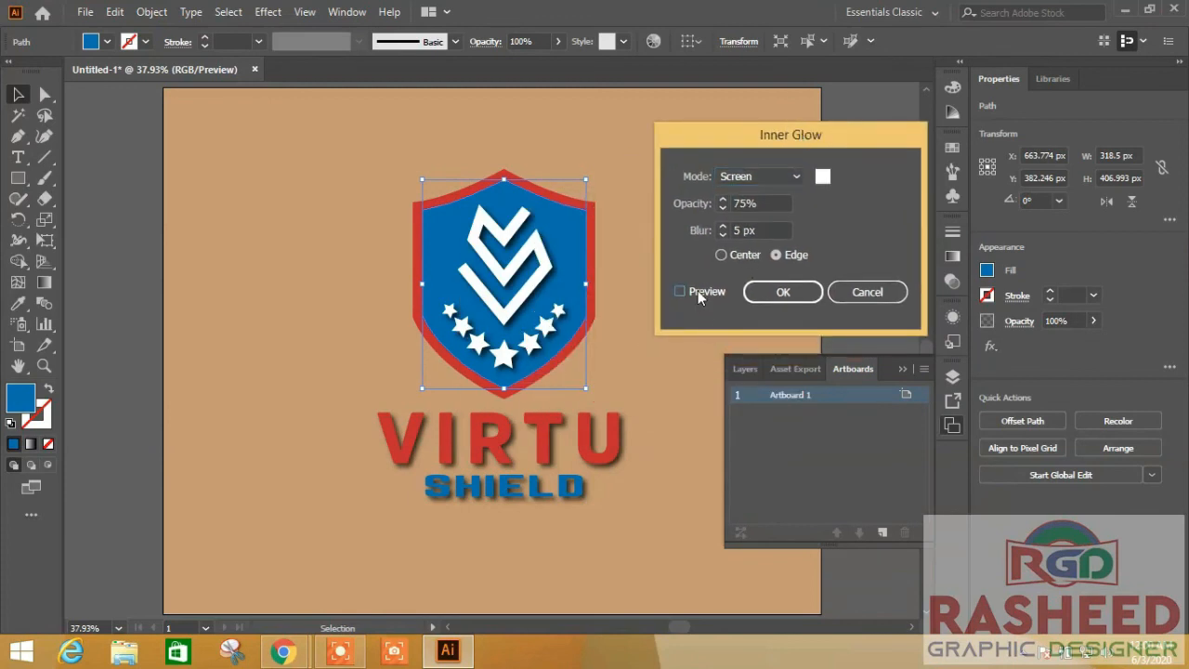
Set the inner glow's opacity to 100% and its blur to 8 px.
{"action": "scroll", "coordinate": [741, 226], "scroll_direction": "up", "scroll_amount": 1}
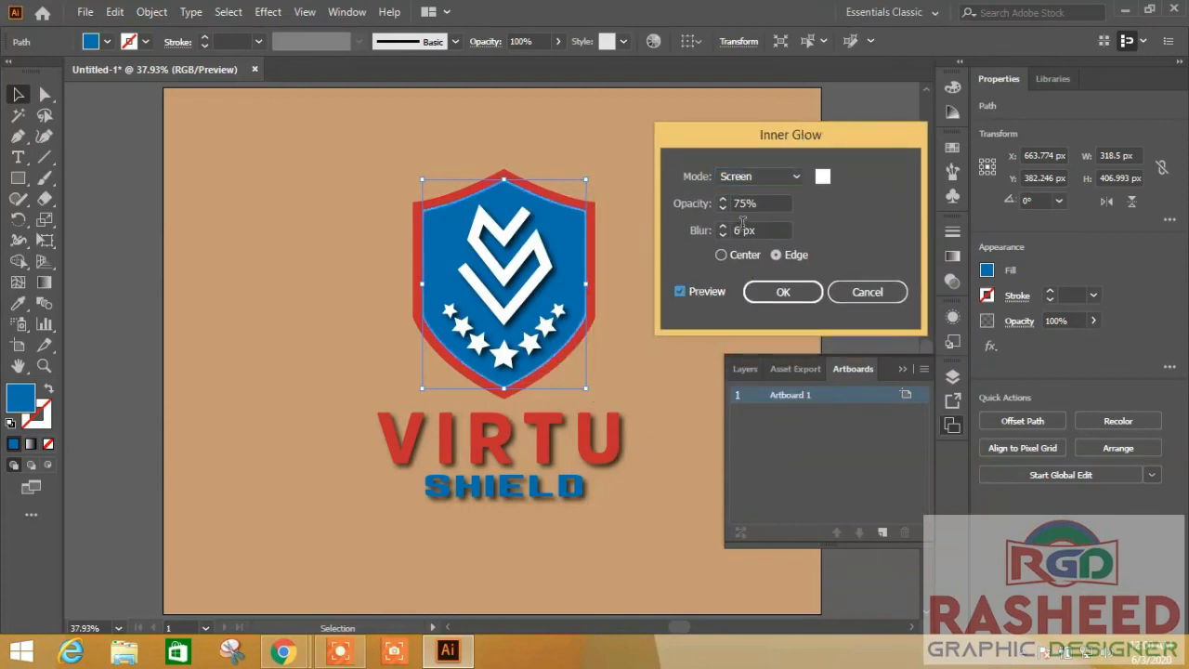
{"action": "scroll", "coordinate": [742, 226], "scroll_direction": "down", "scroll_amount": 5}
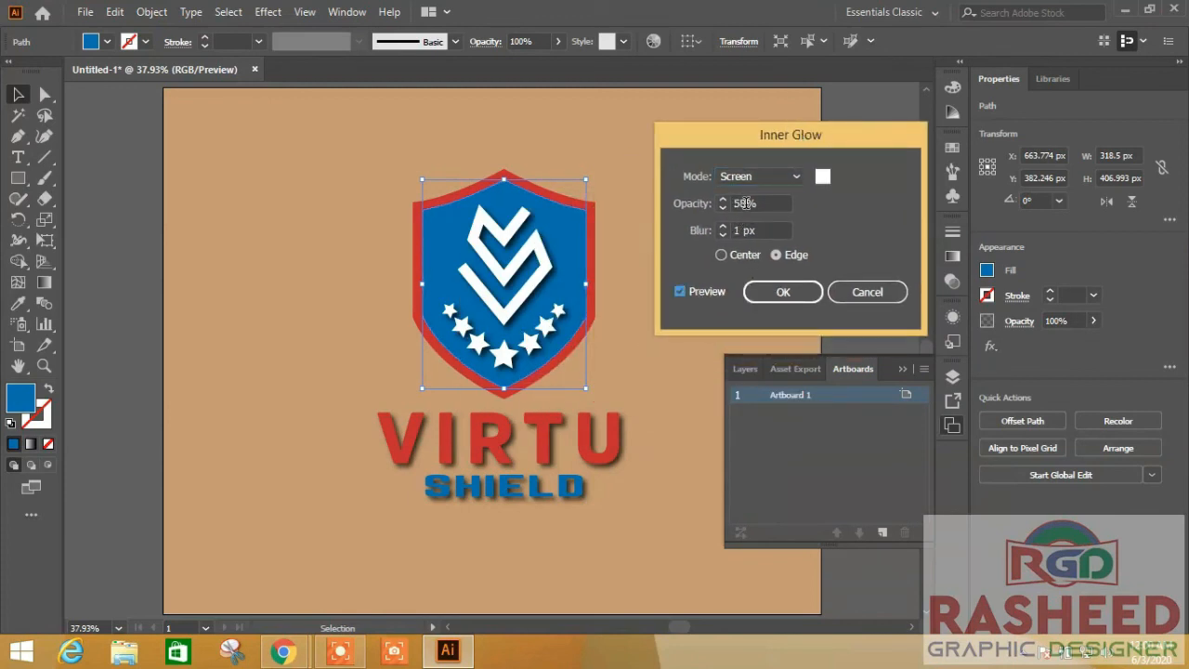
{"action": "scroll", "coordinate": [747, 202], "scroll_direction": "down", "scroll_amount": 8}
{"action": "scroll", "coordinate": [746, 203], "scroll_direction": "up", "scroll_amount": 6}
{"action": "scroll", "coordinate": [746, 202], "scroll_direction": "up", "scroll_amount": 20}
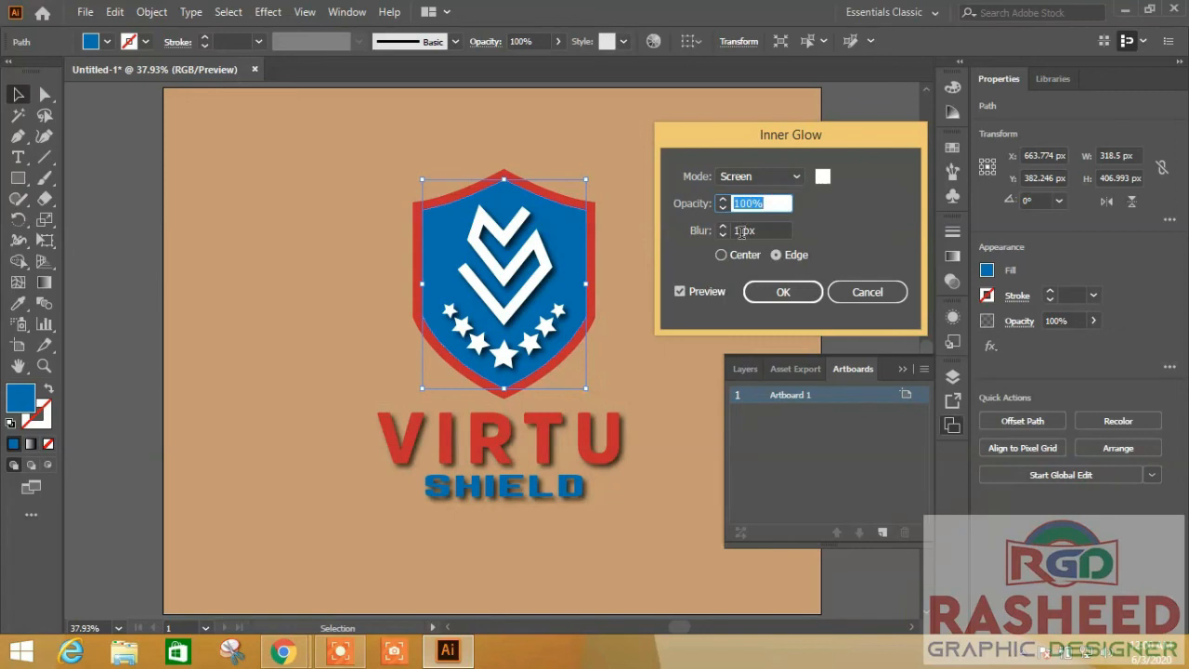
{"action": "scroll", "coordinate": [741, 233], "scroll_direction": "up", "scroll_amount": 18}
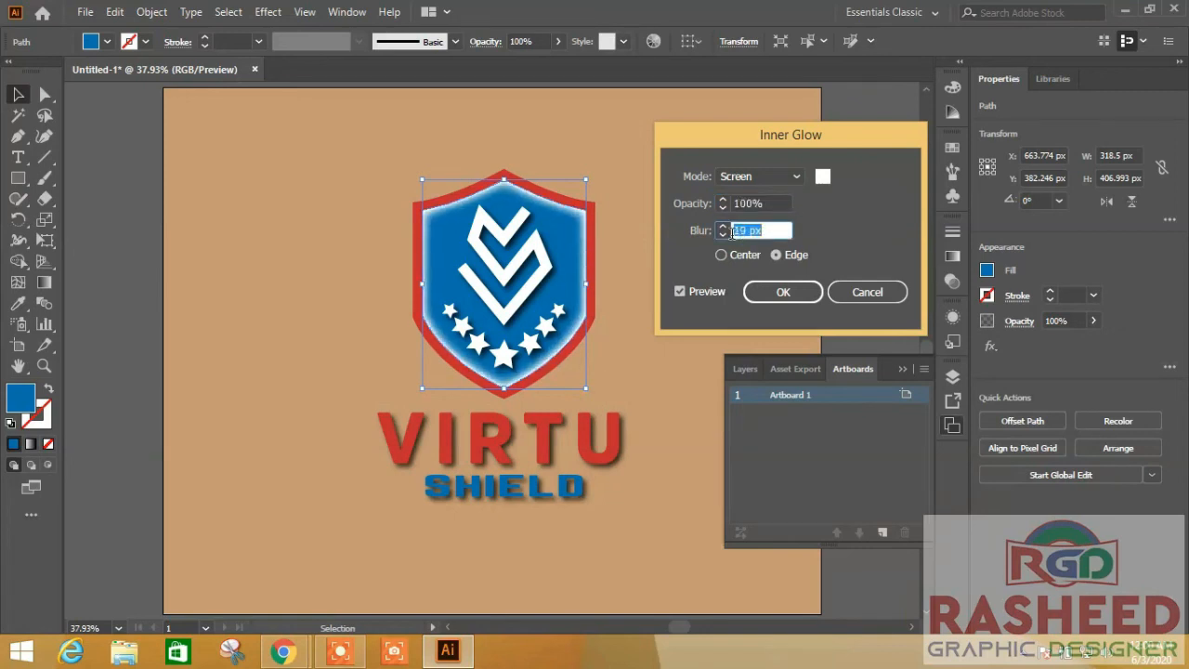
{"action": "scroll", "coordinate": [732, 233], "scroll_direction": "down", "scroll_amount": 11}
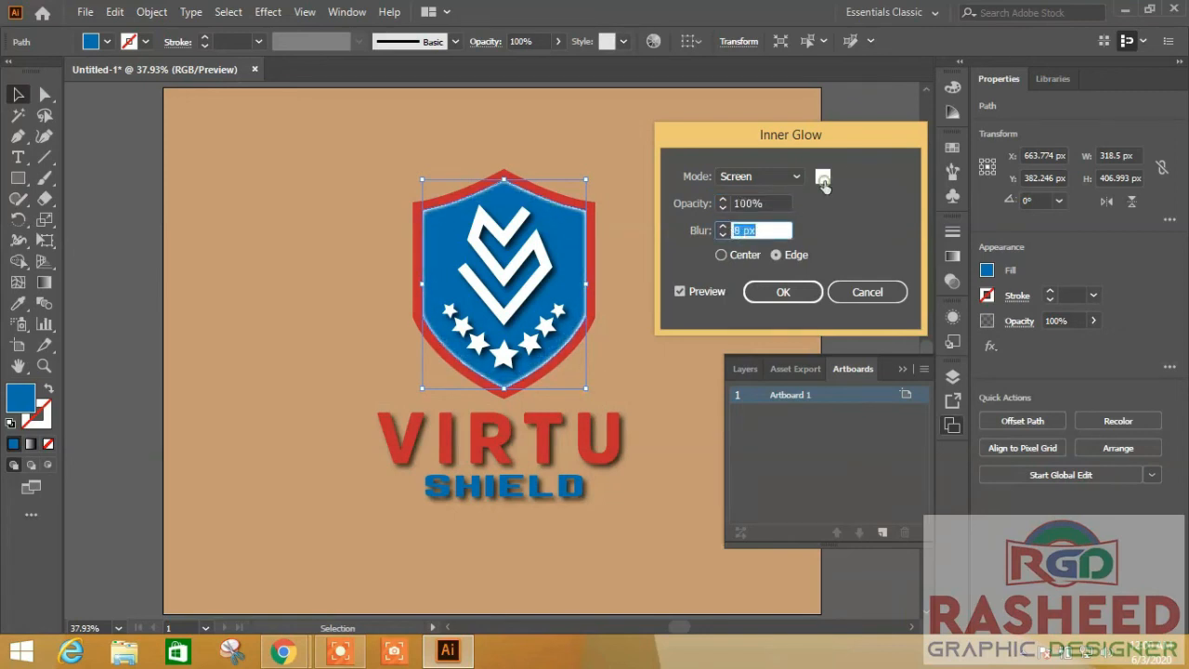
Change the inner glow's color from white to a near-black dark gray.
{"action": "left_click", "coordinate": [823, 179]}
{"action": "left_click", "coordinate": [375, 415]}
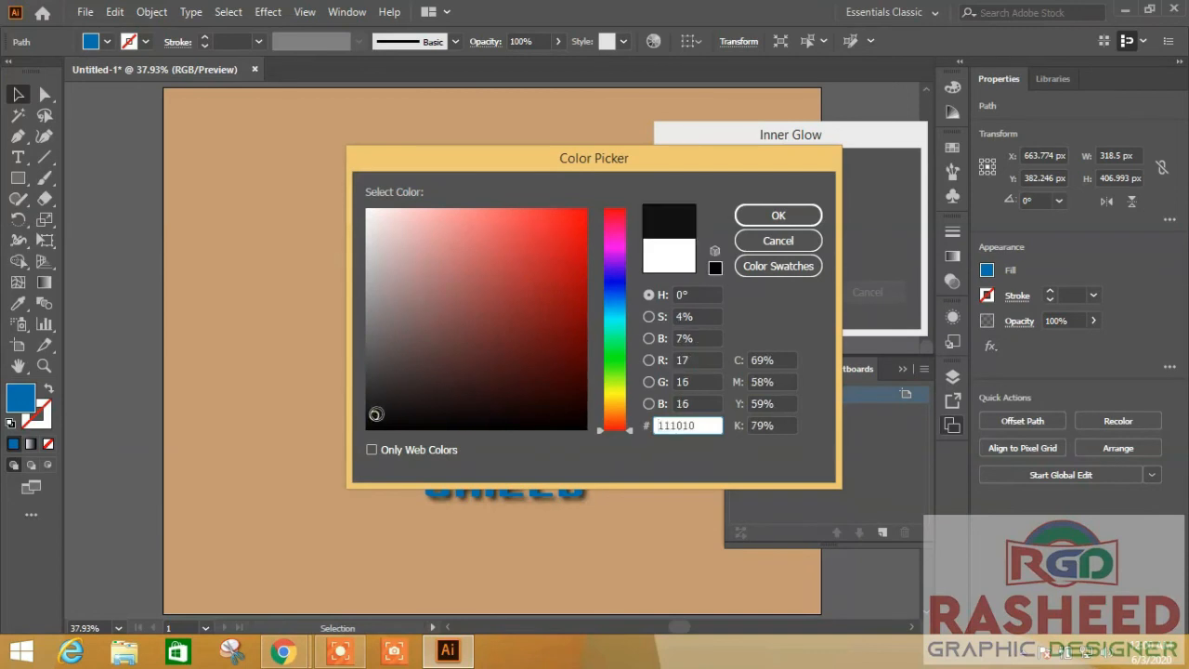
{"action": "left_click_drag", "start_coordinate": [375, 415], "coordinate": [374, 393]}
{"action": "left_click", "coordinate": [779, 215]}
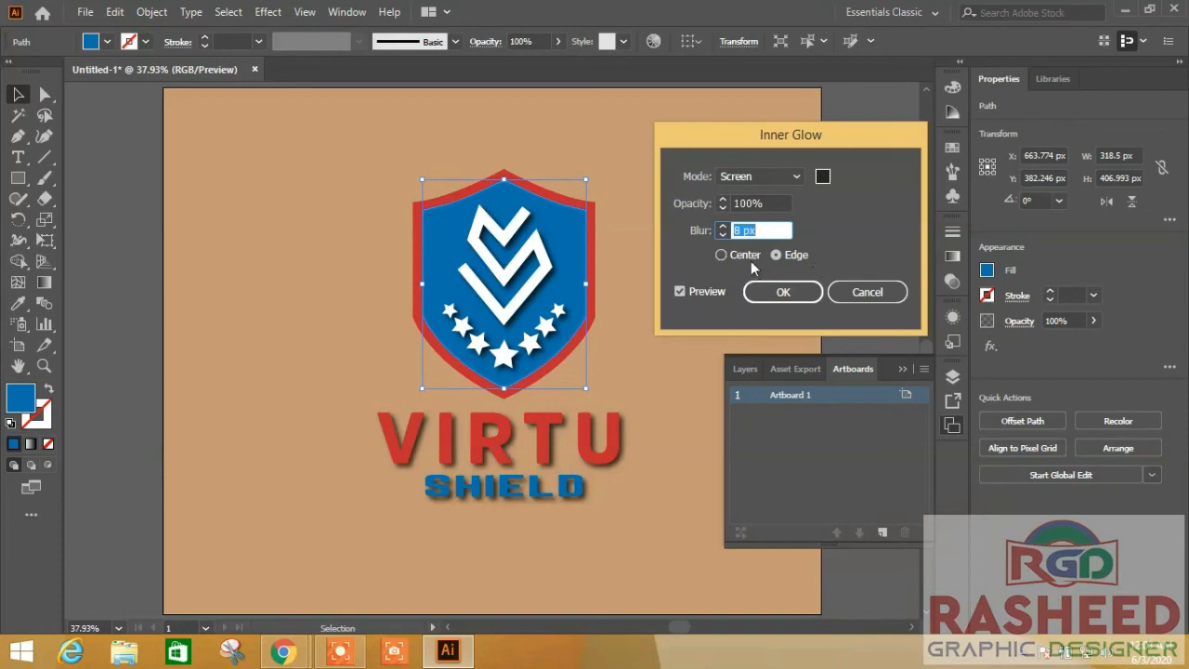
Raise the inner glow's blur to 19 px, set its blend mode to Normal and apply the effect to the blue shield.
{"action": "scroll", "coordinate": [750, 239], "scroll_direction": "up", "scroll_amount": 6}
{"action": "scroll", "coordinate": [750, 243], "scroll_direction": "up", "scroll_amount": 5}
{"action": "left_click", "coordinate": [791, 176]}
{"action": "left_click", "coordinate": [782, 197]}
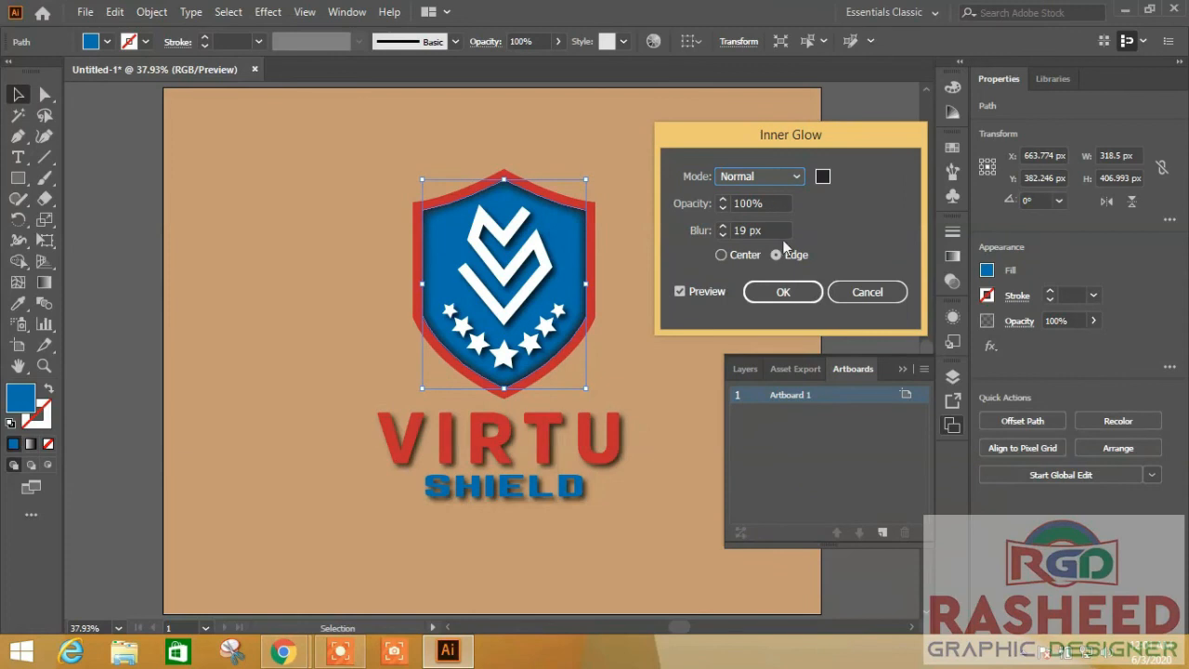
{"action": "scroll", "coordinate": [745, 231], "scroll_direction": "down", "scroll_amount": 1}
{"action": "left_click", "coordinate": [779, 291]}
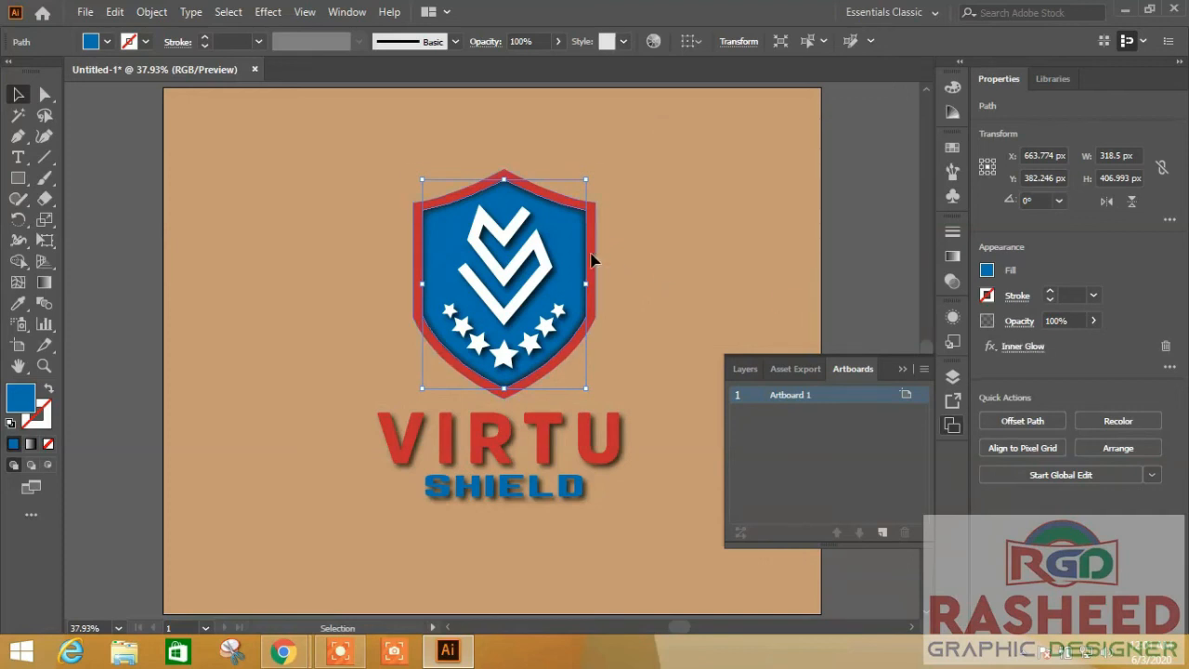
Apply a Multiply drop shadow to the red outer shield with 75% opacity, 7 px offsets and 5 px blur, and deselect it.
{"action": "left_click", "coordinate": [590, 258]}
{"action": "left_click", "coordinate": [267, 12]}
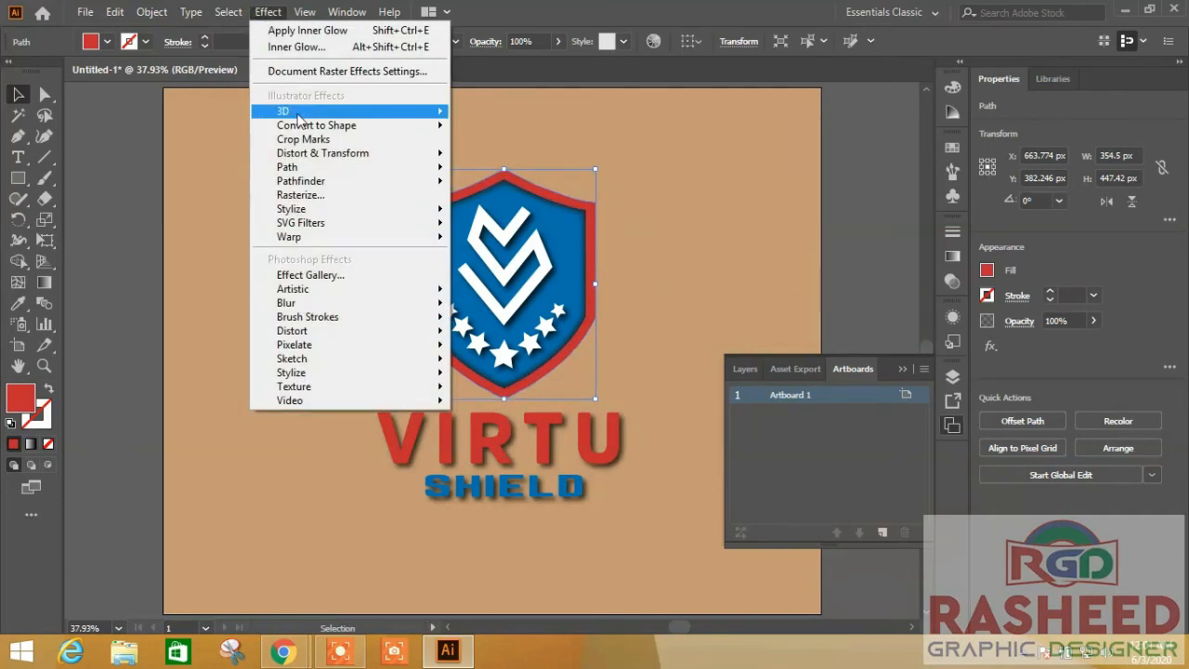
{"action": "mouse_move", "coordinate": [335, 209]}
{"action": "left_click", "coordinate": [492, 208]}
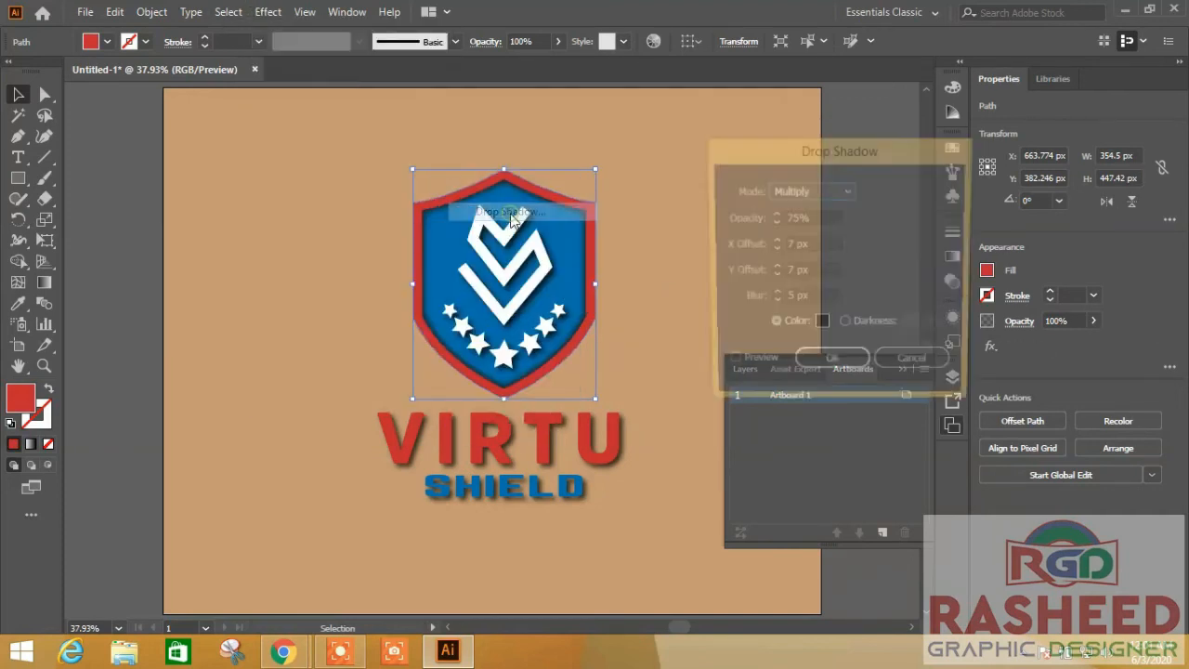
{"action": "key", "text": "alt+p"}
{"action": "left_click", "coordinate": [852, 378]}
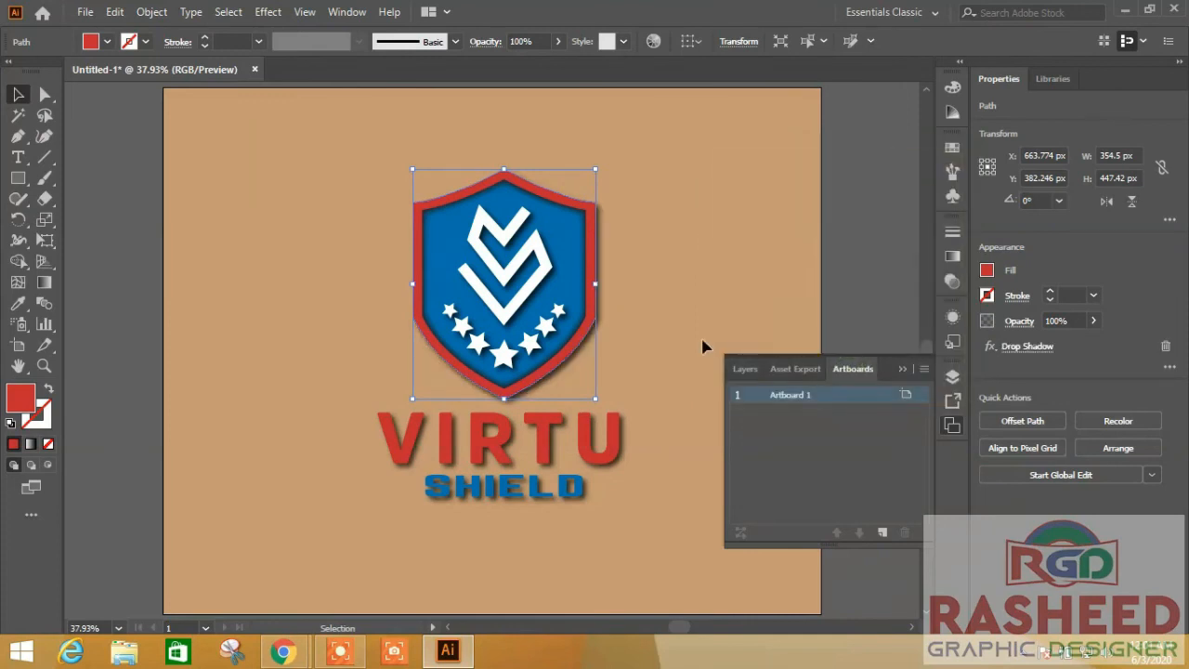
{"action": "left_click", "coordinate": [677, 228]}
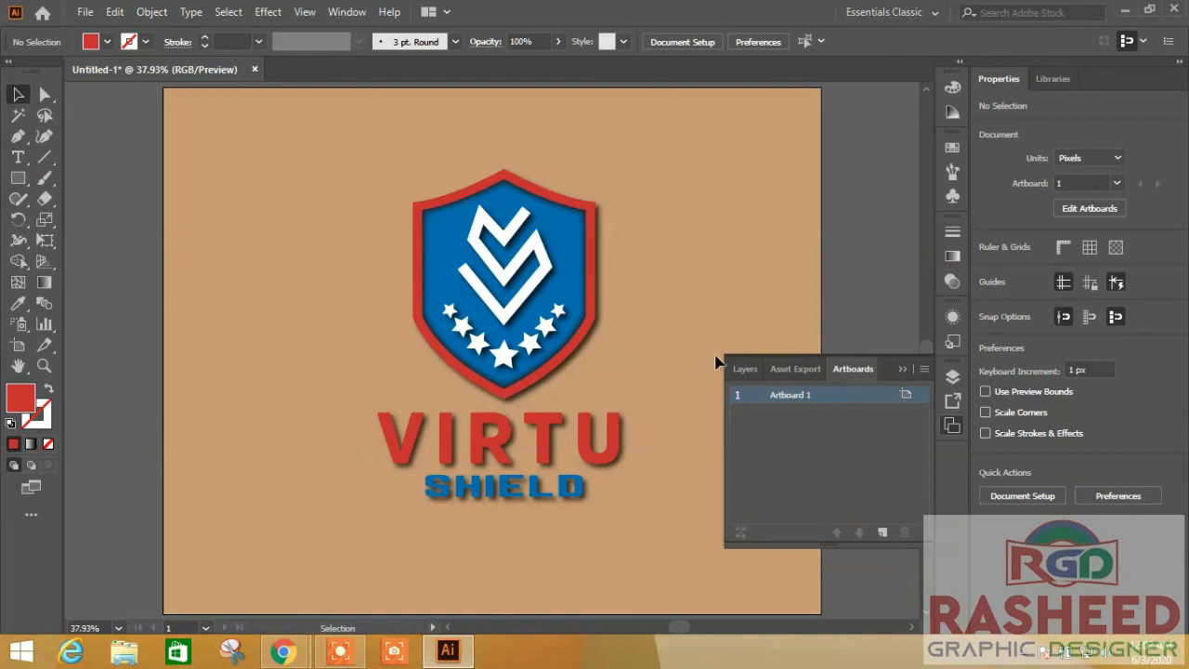
Recolor the VIRTU text with the same blue swatch as the inner shield.
{"action": "left_click", "coordinate": [560, 420]}
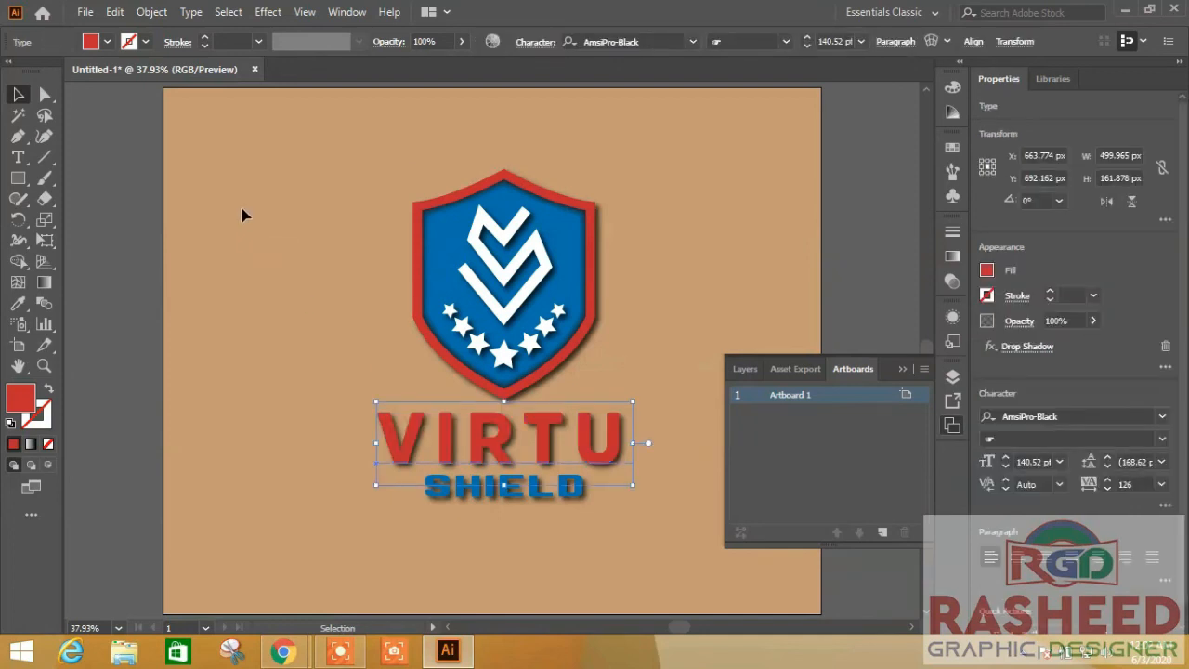
{"action": "left_click", "coordinate": [91, 42]}
{"action": "left_click", "coordinate": [134, 81]}
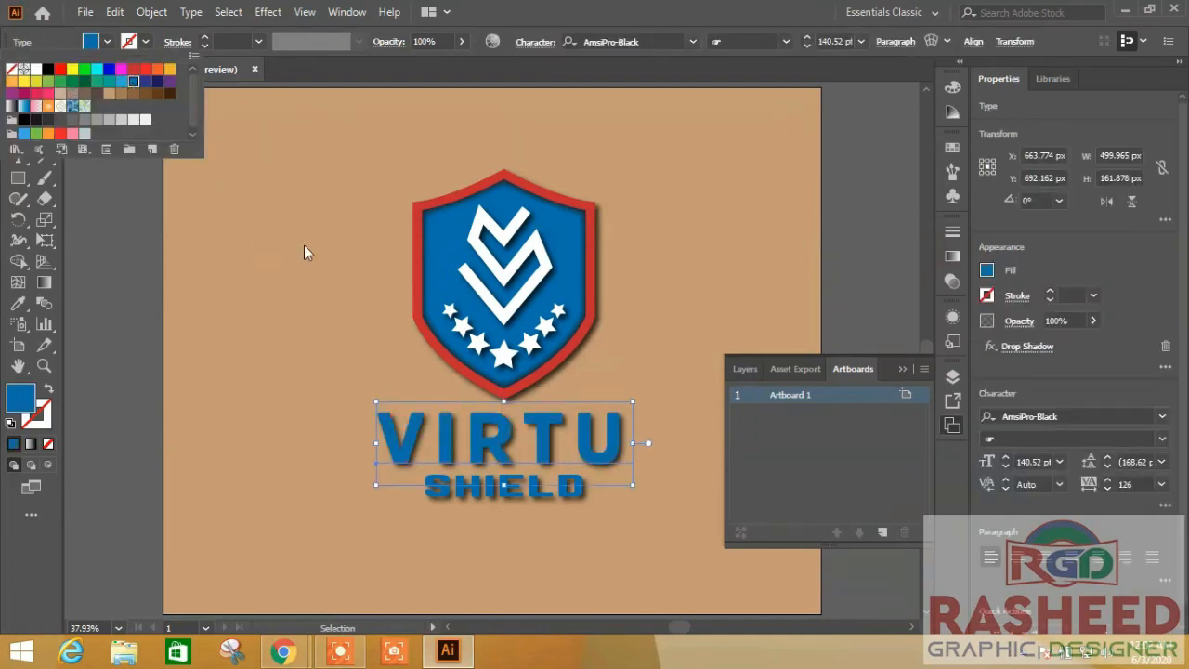
Recolor the SHIELD text red to match the shield's border and deselect it.
{"action": "left_click", "coordinate": [502, 502]}
{"action": "left_click", "coordinate": [512, 493]}
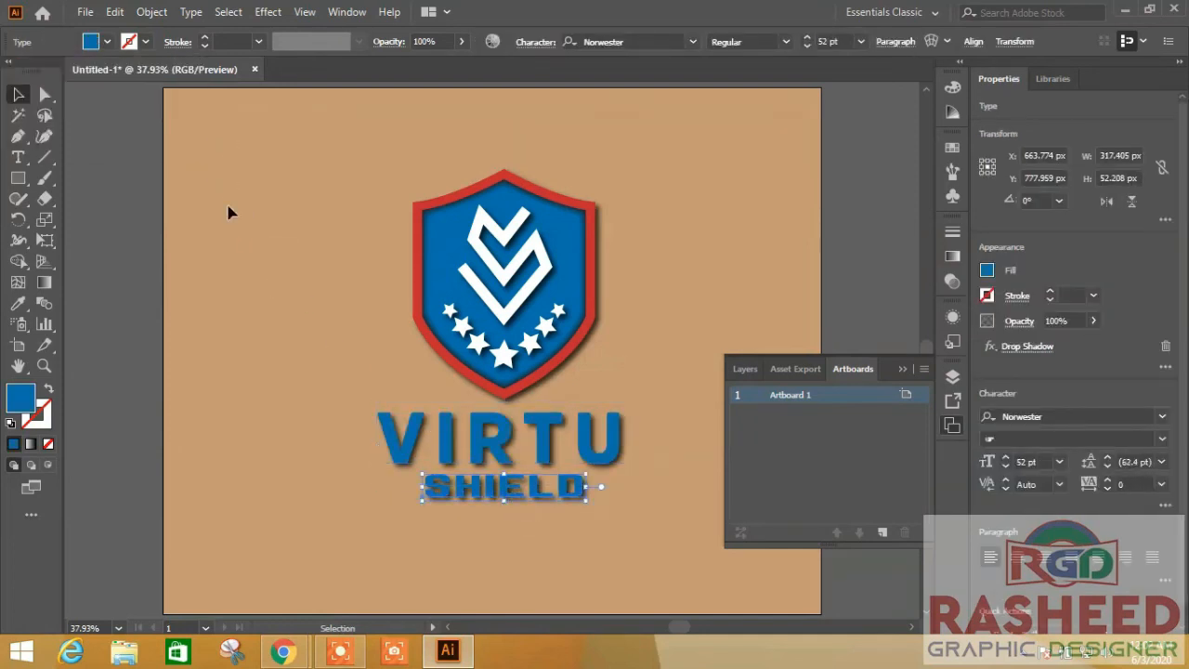
{"action": "left_click", "coordinate": [108, 42]}
{"action": "left_click", "coordinate": [139, 72]}
{"action": "left_click", "coordinate": [249, 273]}
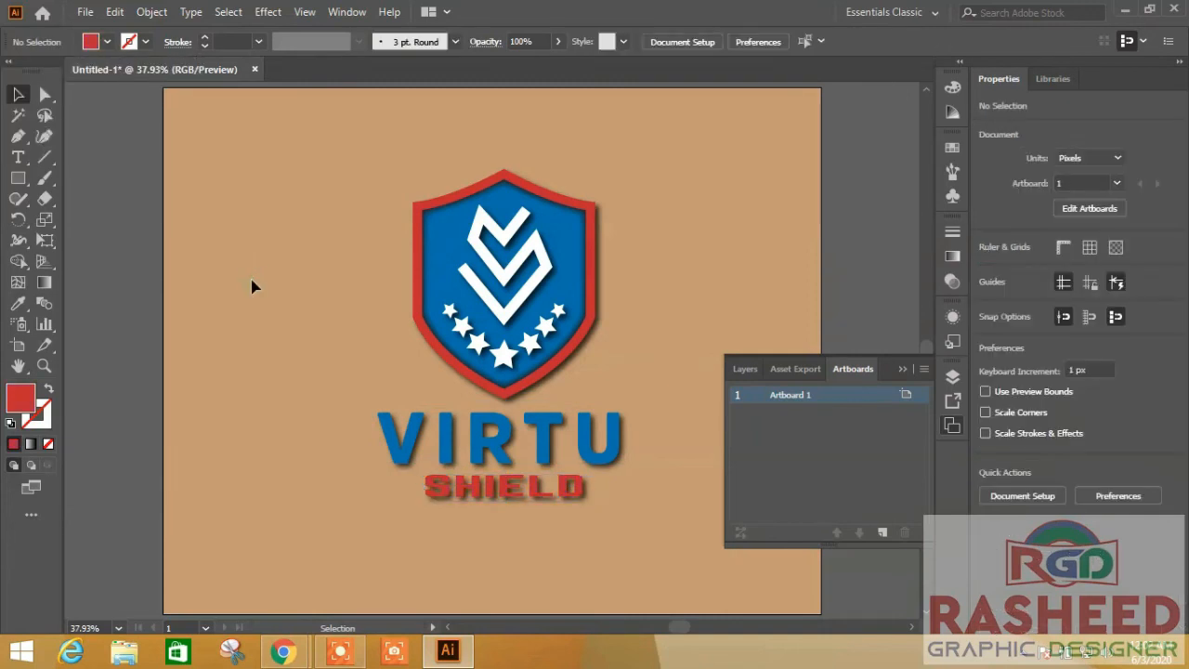